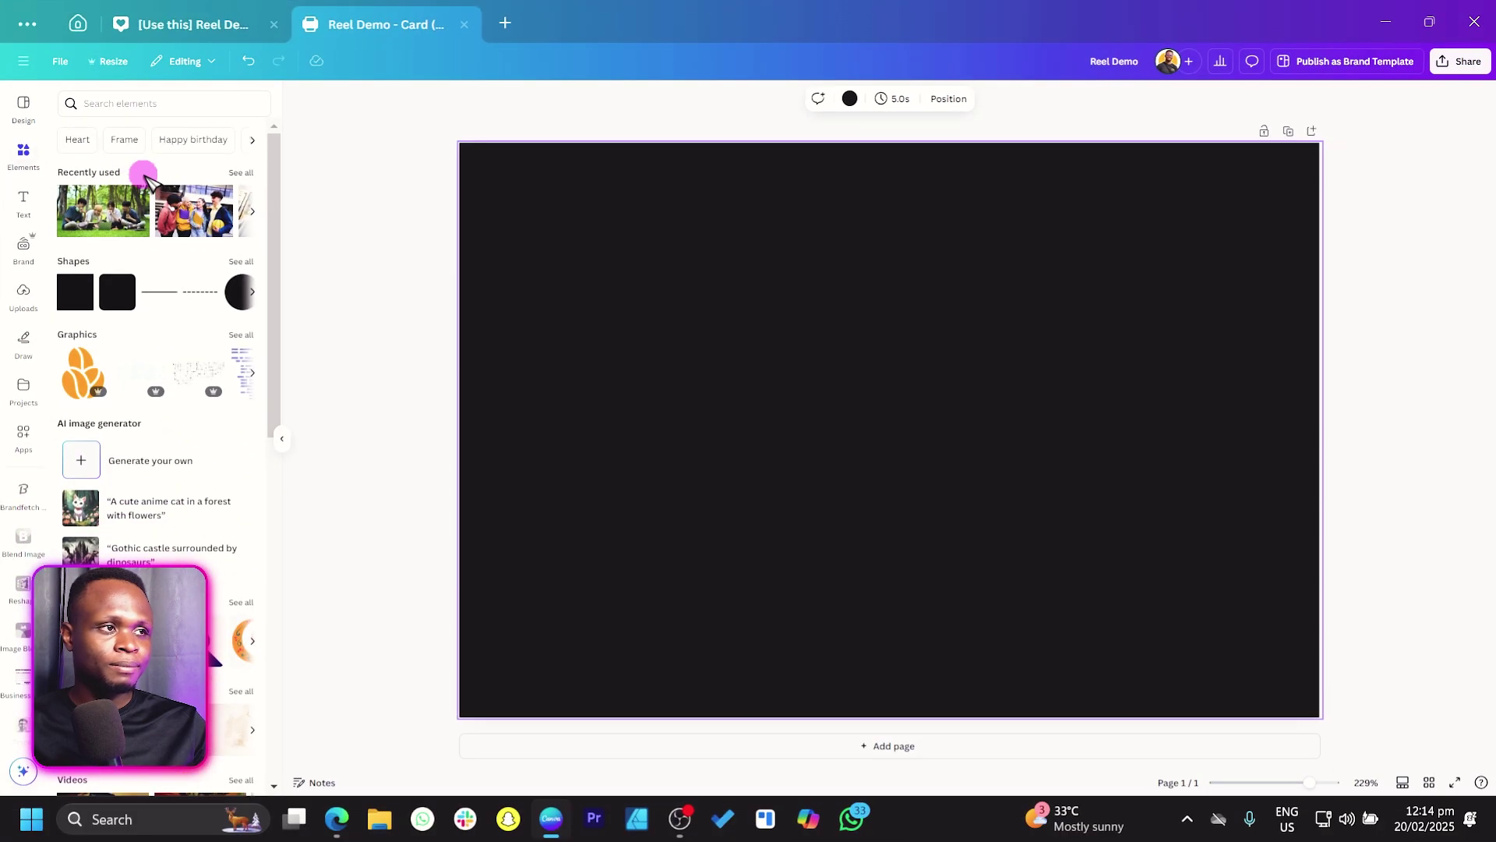
Step: Search the graphics for "tech" and add the circuit-line tech background graphic to the page
click(419, 269)
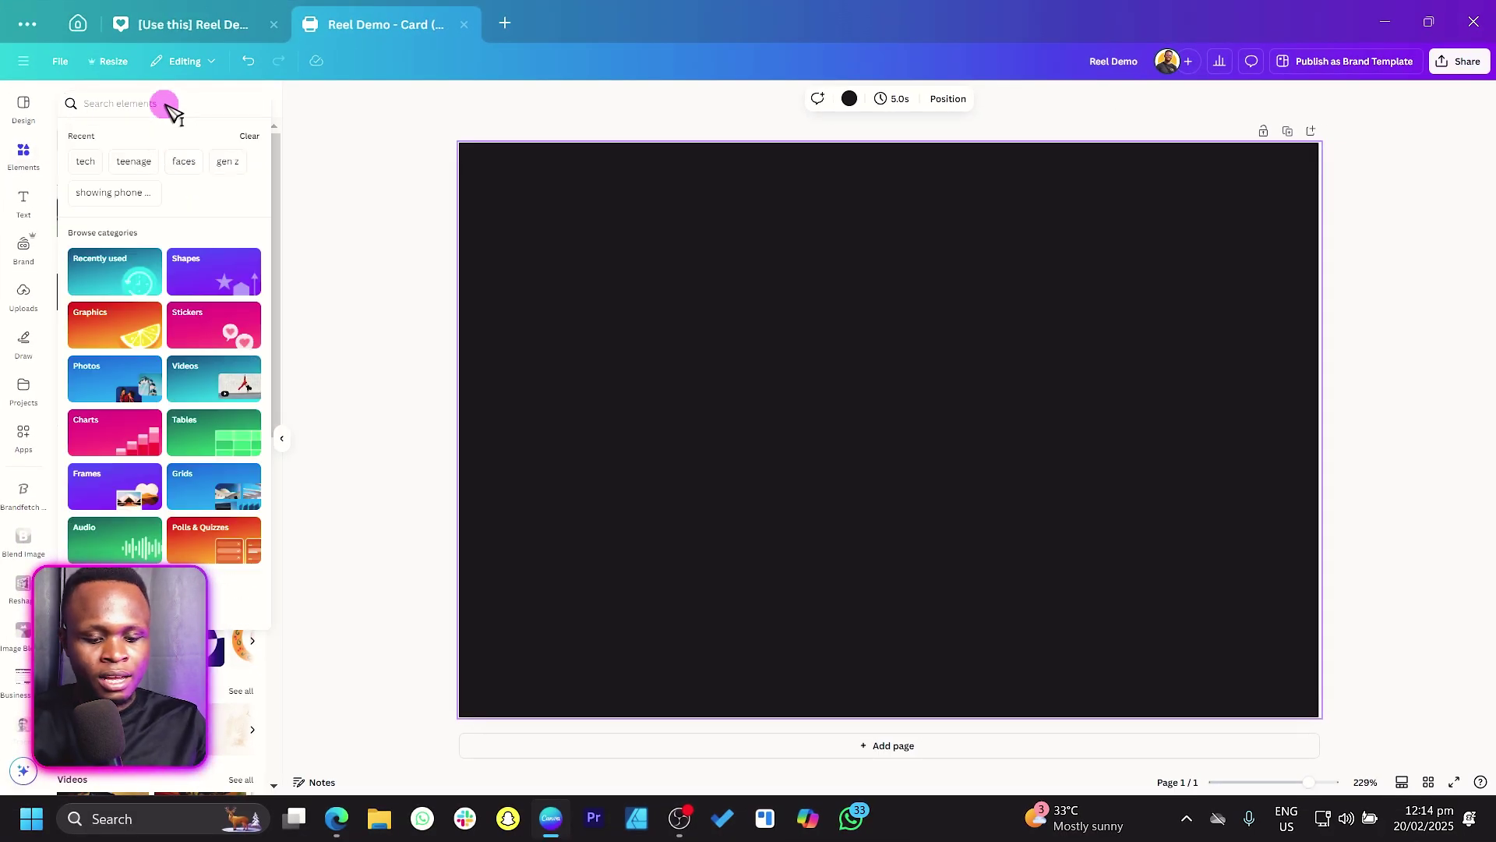
text(tech ba)
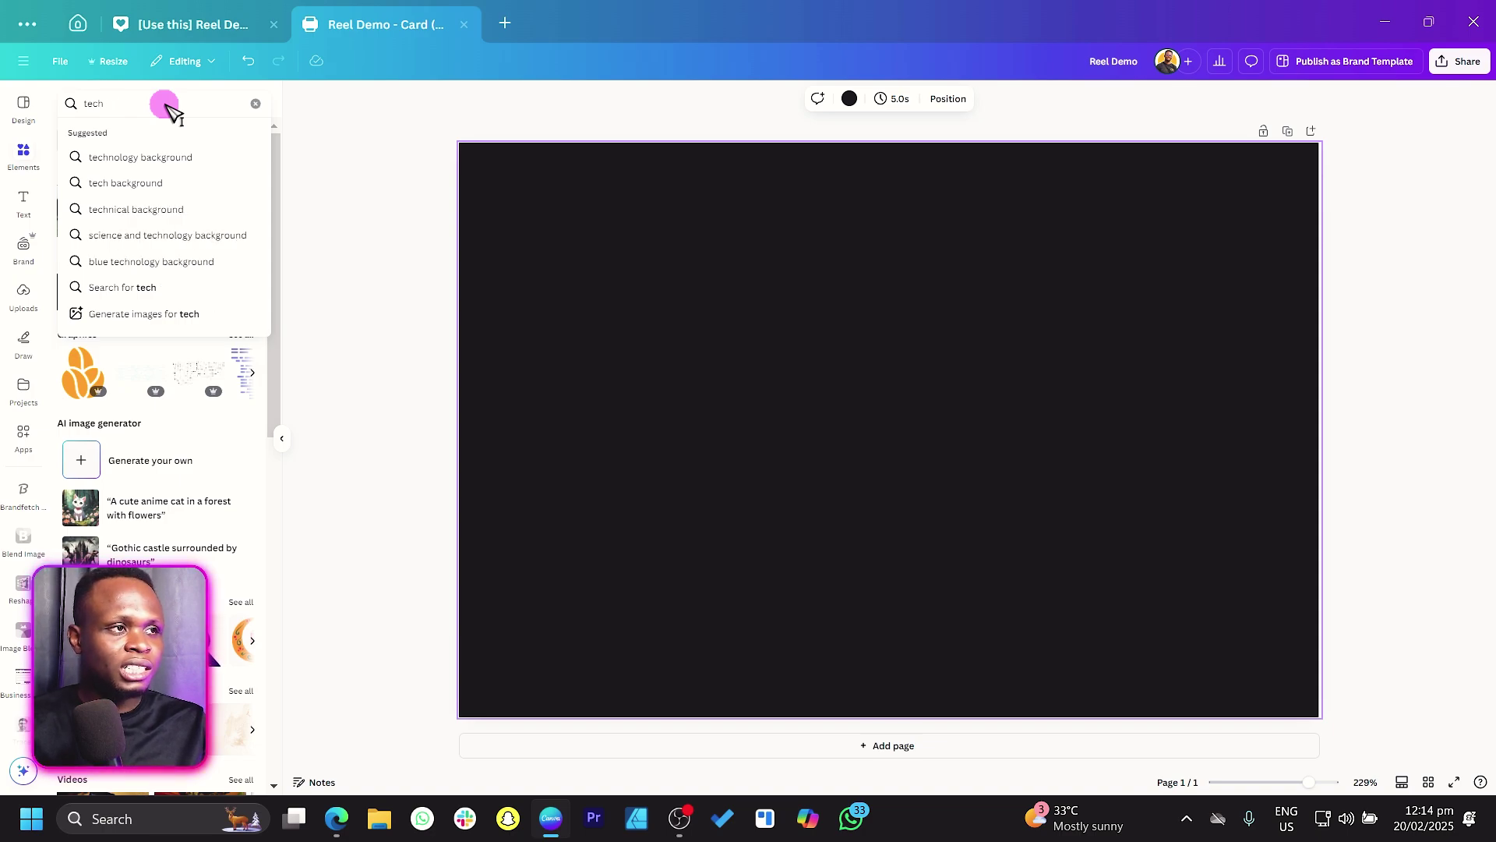
key(Return)
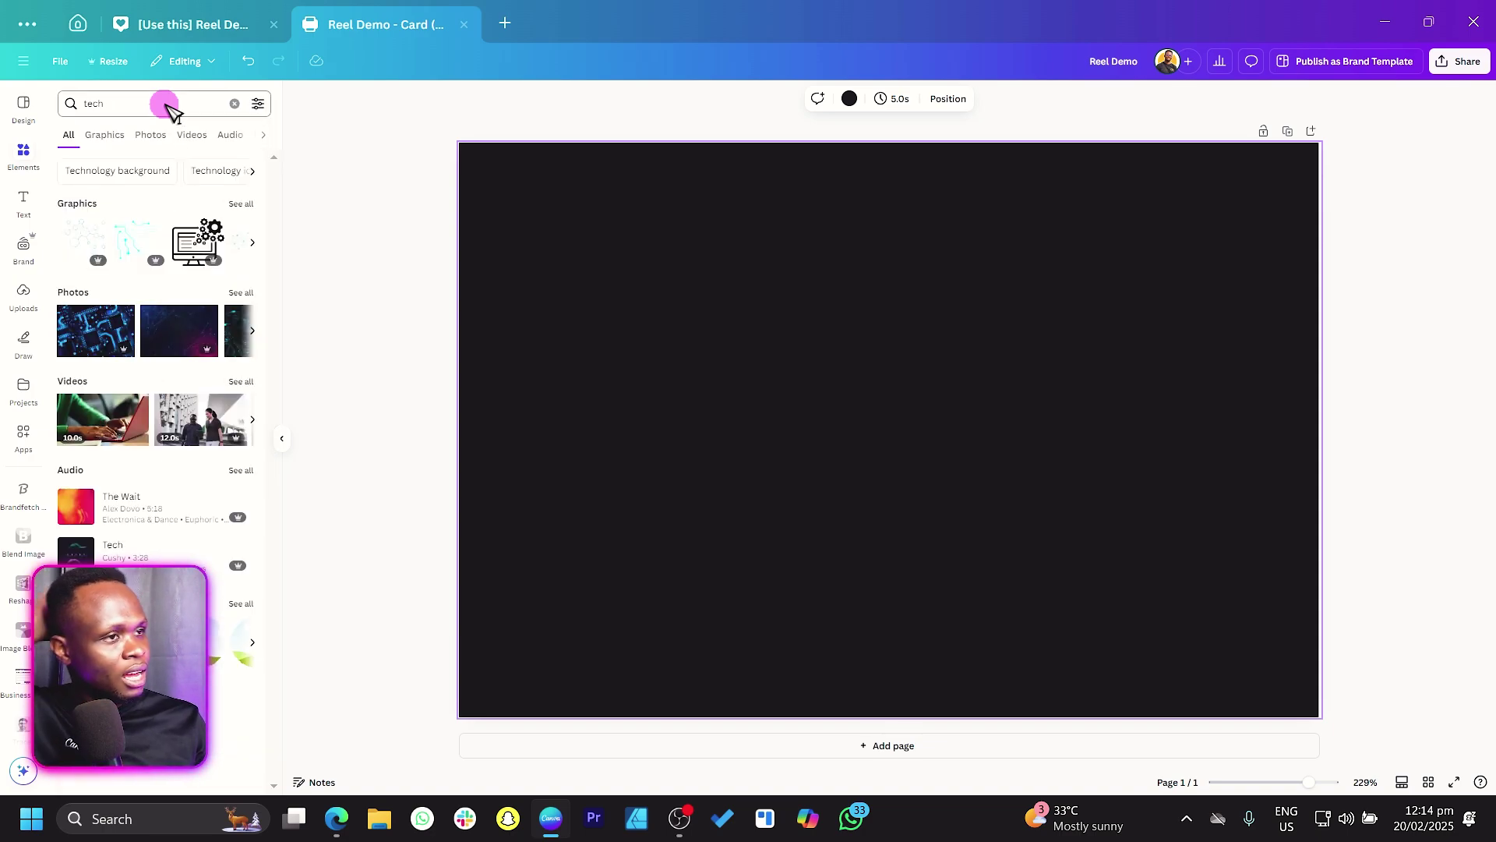
click(242, 204)
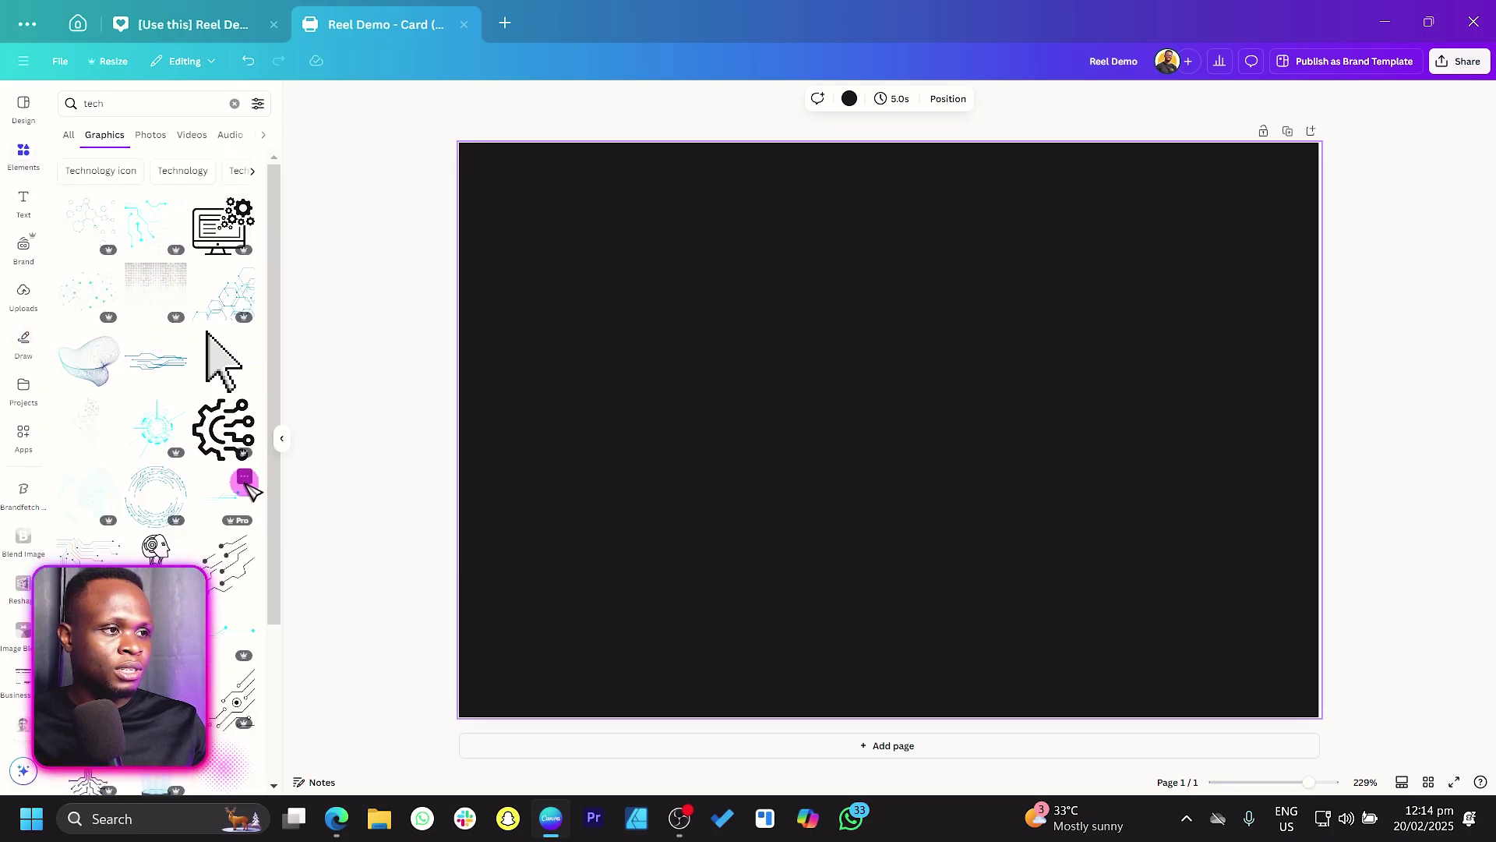
scroll(241, 487, down, 10)
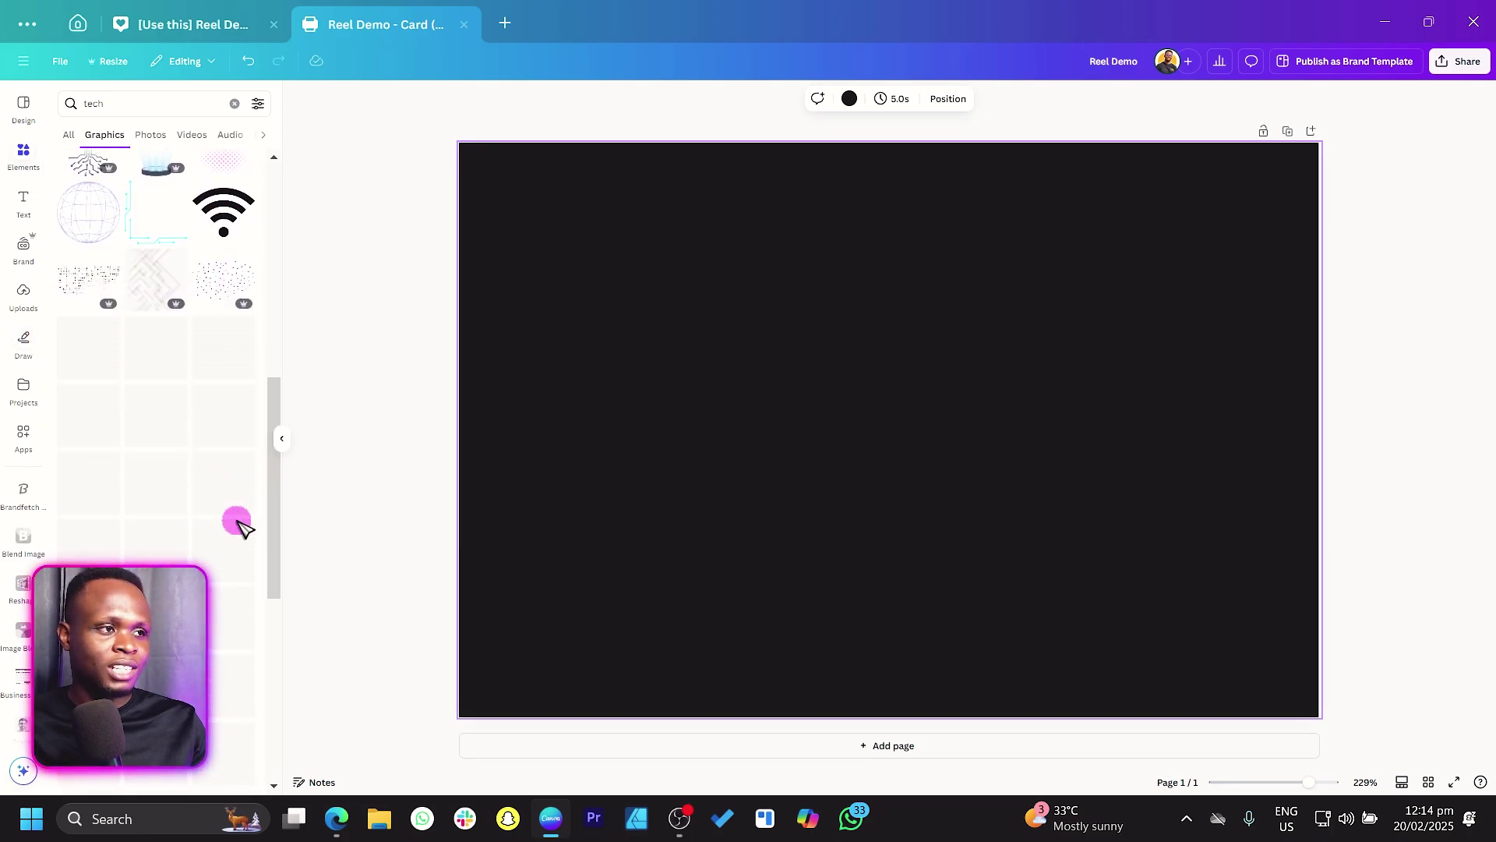
click(226, 345)
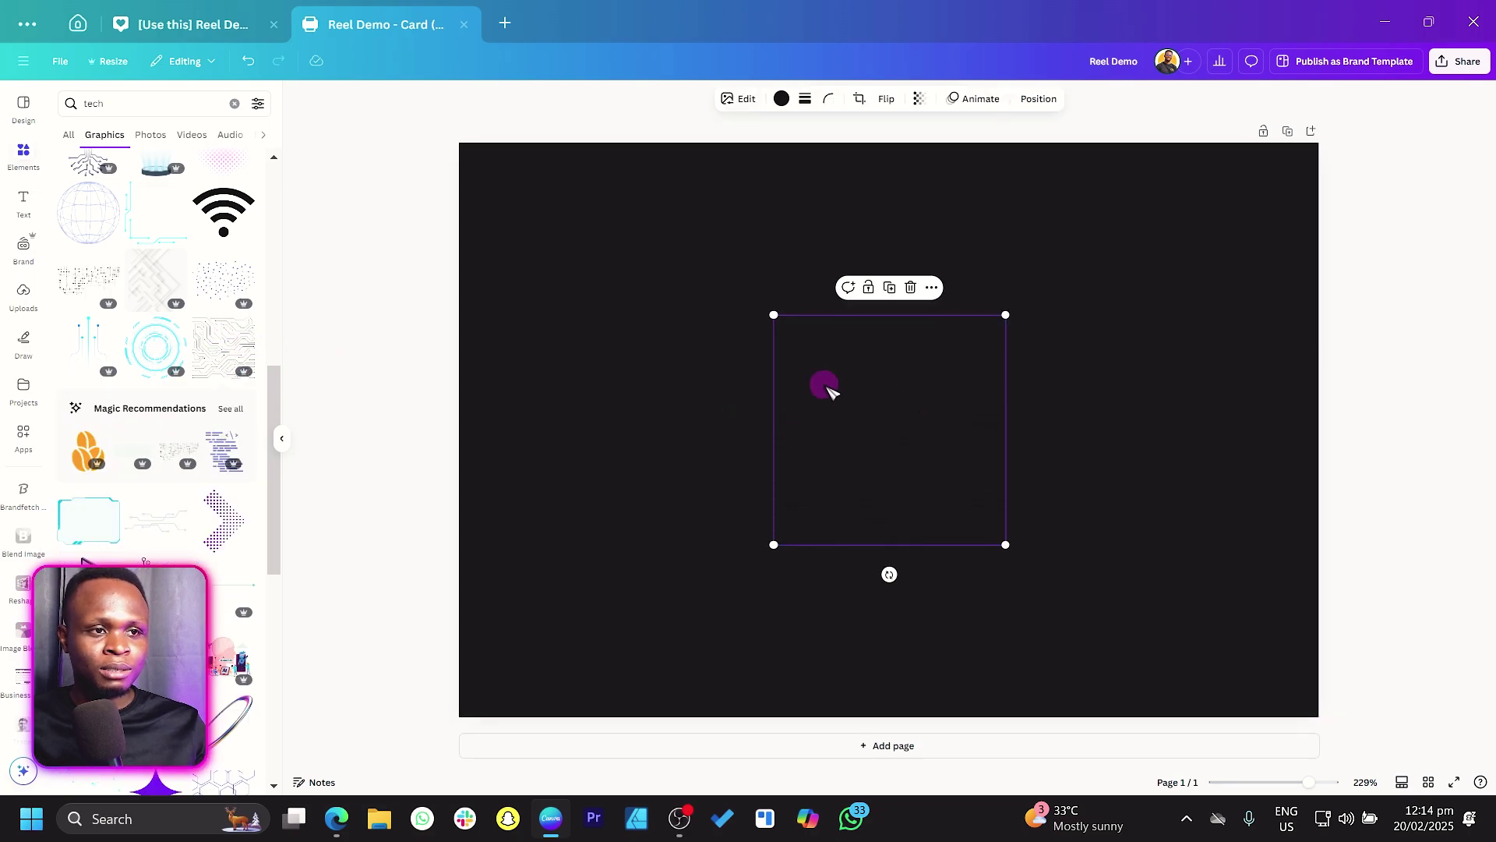
click(244, 328)
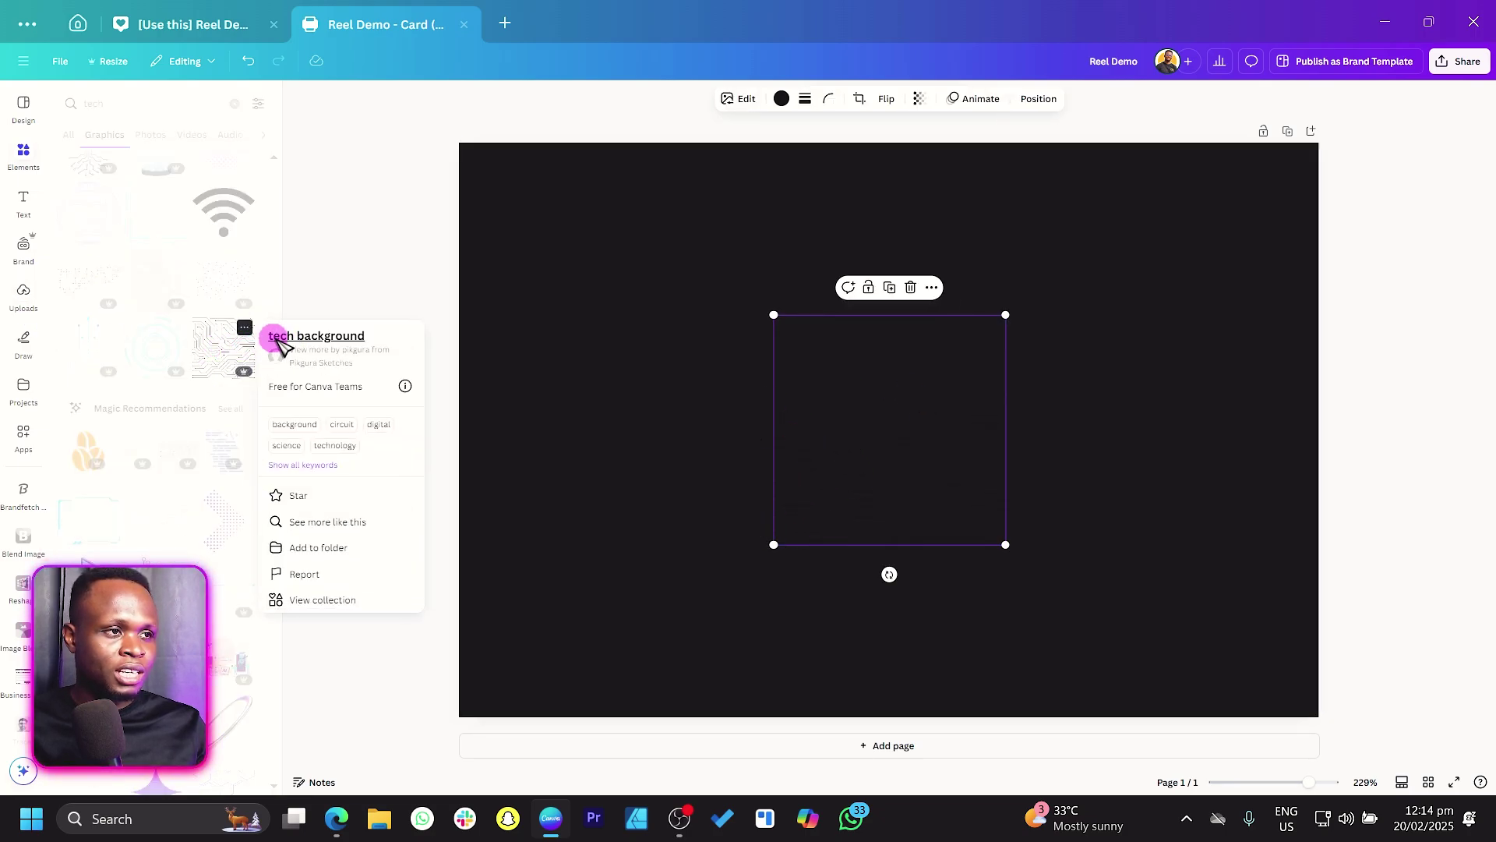
Step: Recolour the circuit graphic white and enlarge it from the centre until it covers the whole page
click(782, 98)
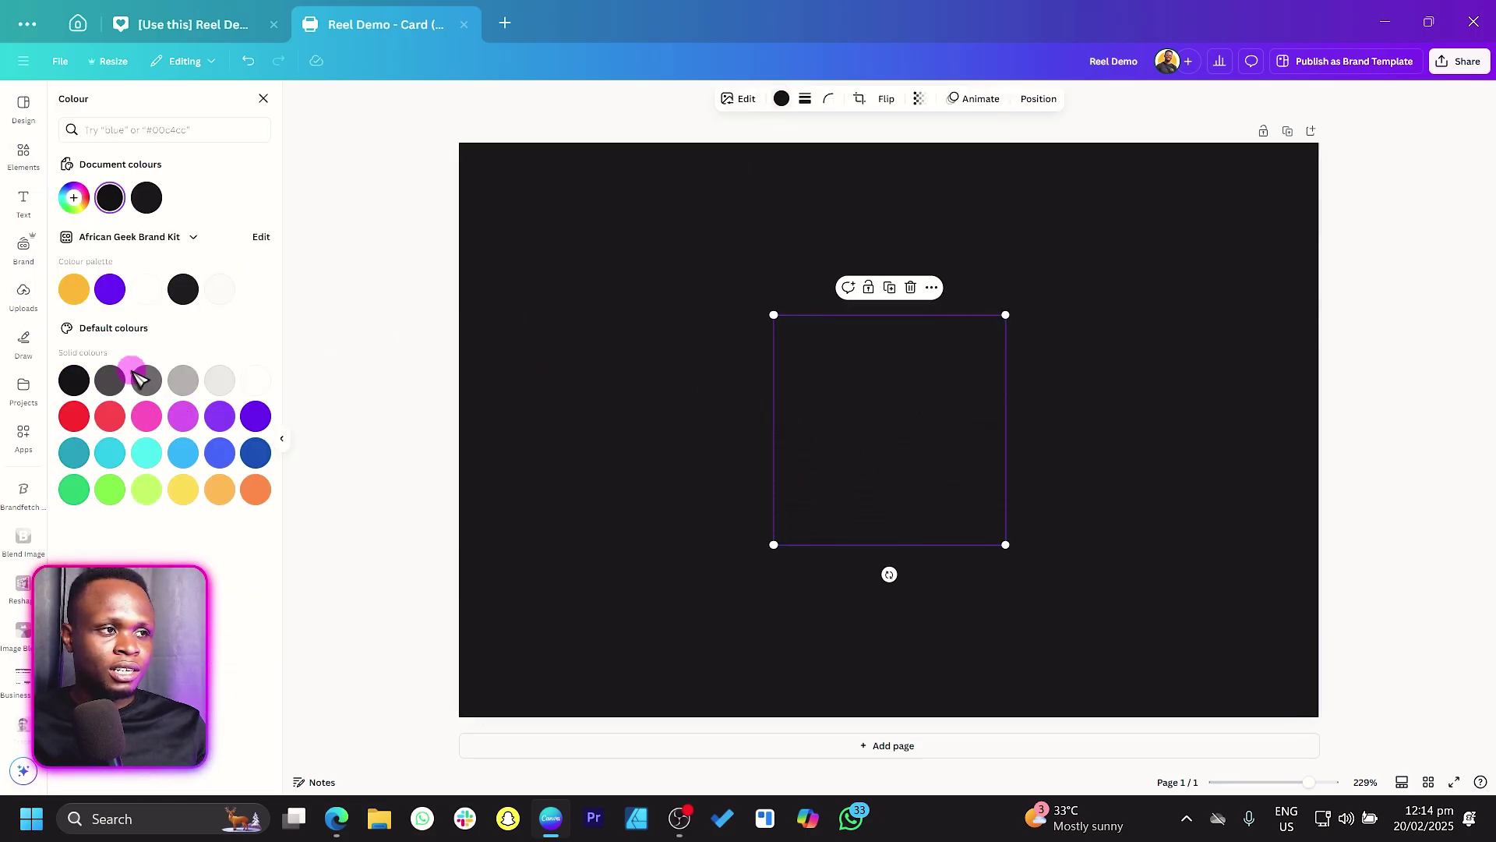
click(146, 290)
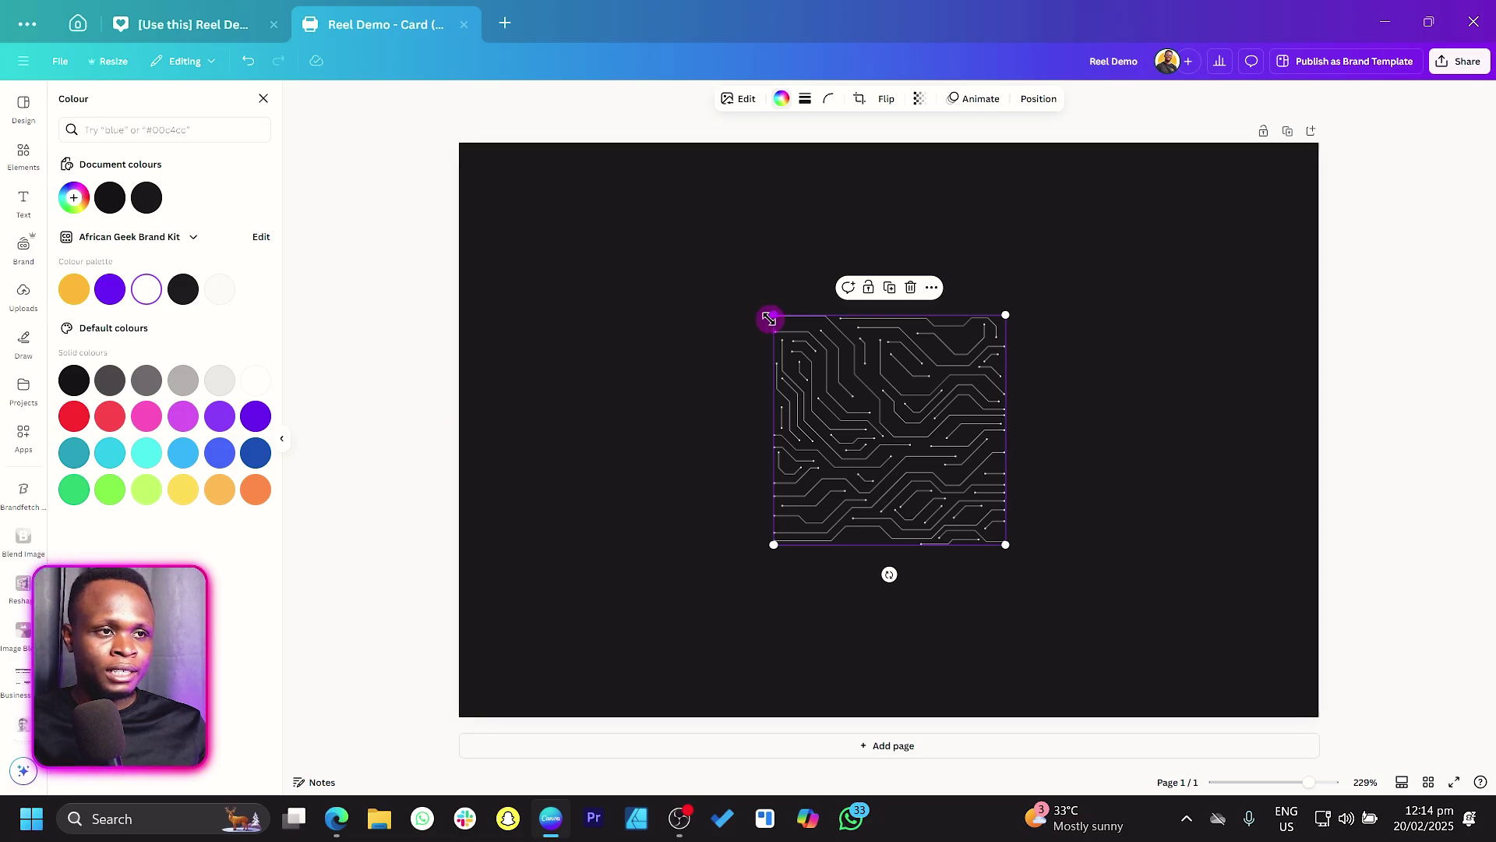
drag(773, 317, 364, 86)
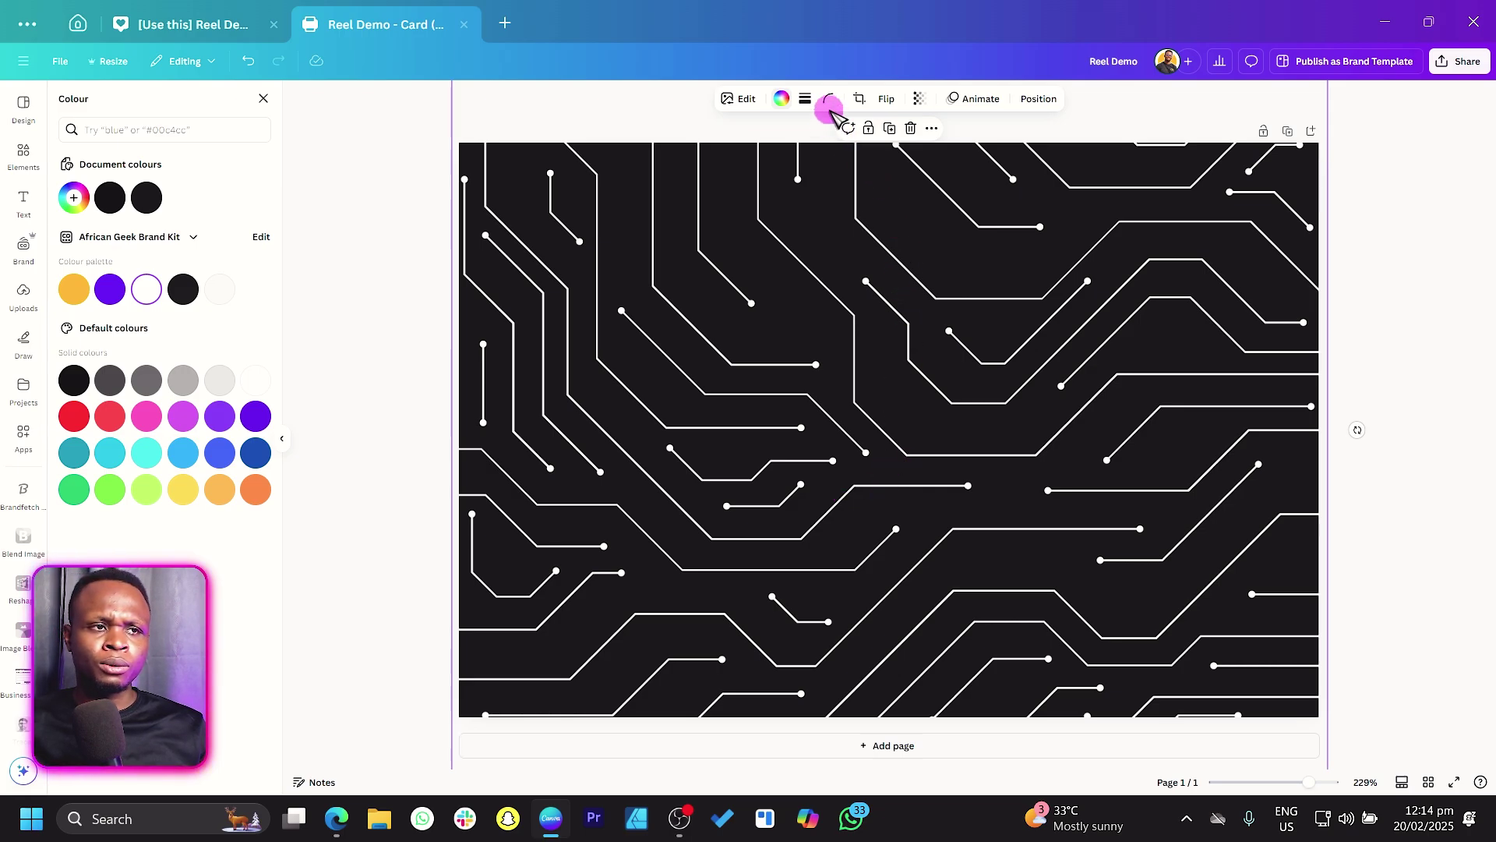
Step: Lower the circuit graphic's transparency value until its lines are only faintly visible, and deselect it
click(920, 98)
drag(947, 156, 864, 156)
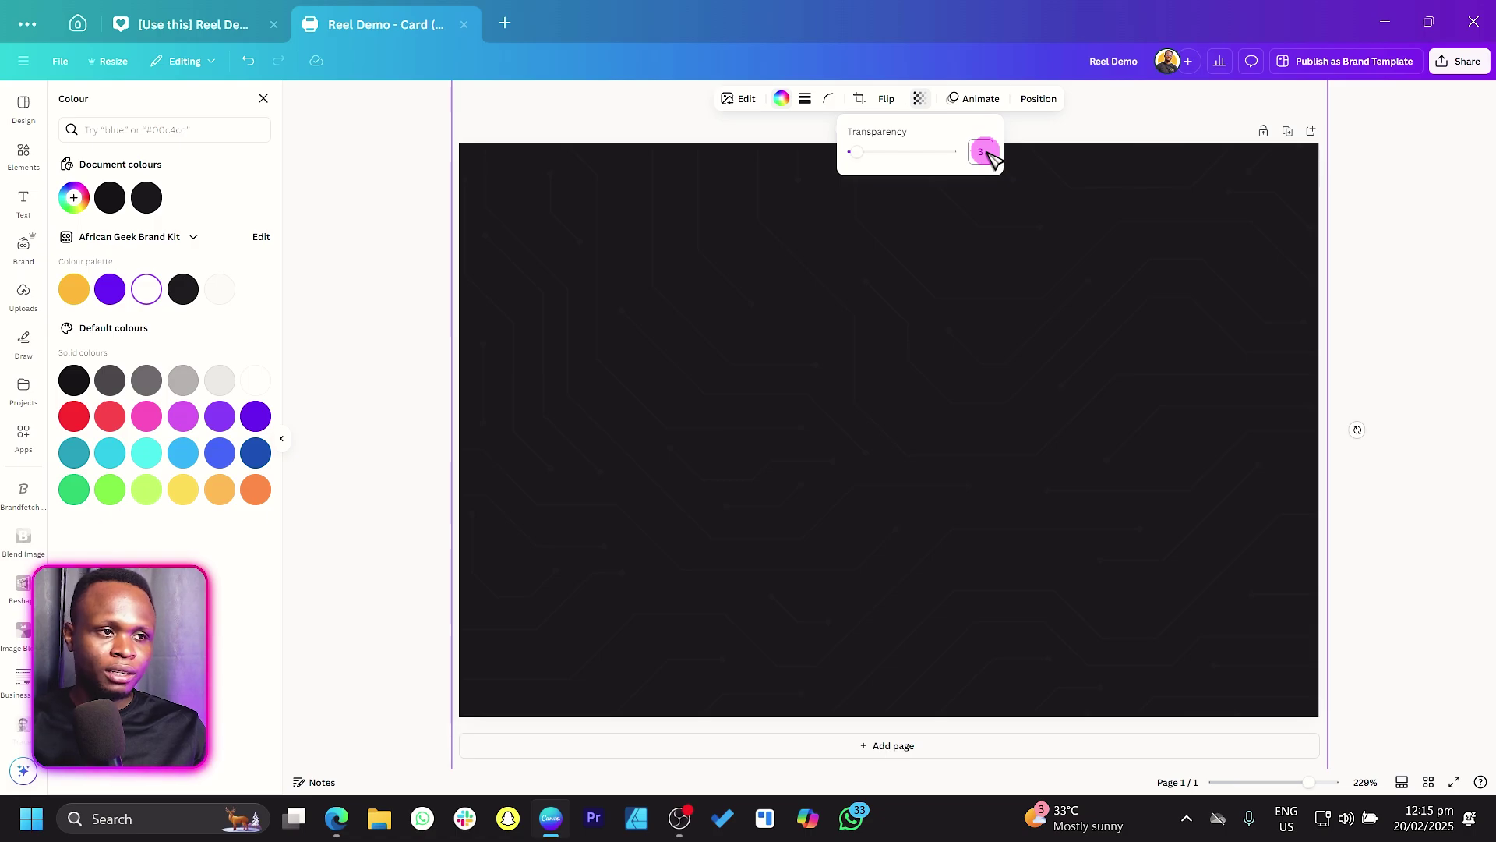
click(374, 427)
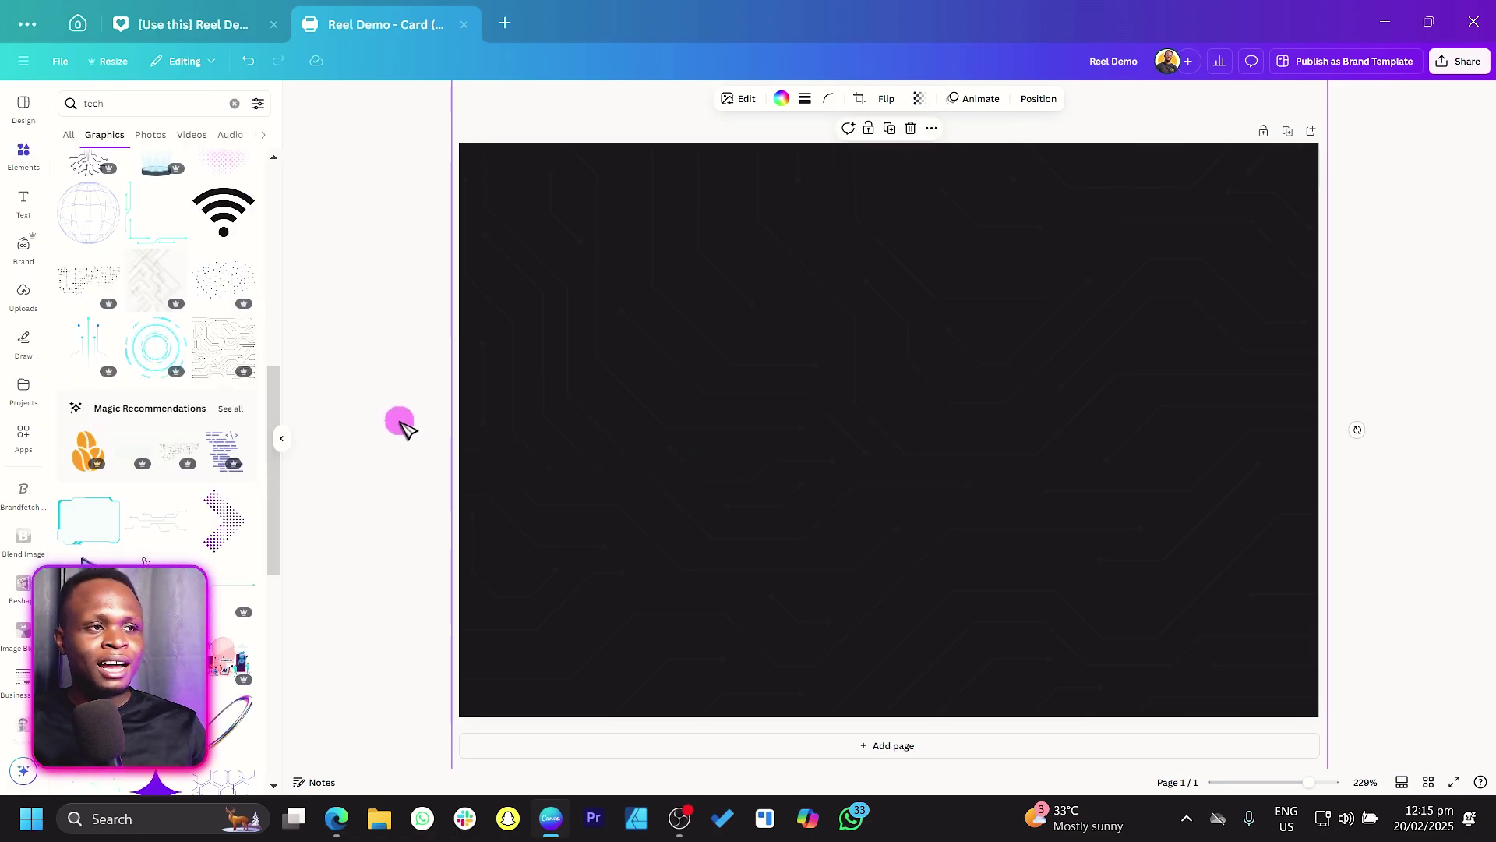
click(400, 424)
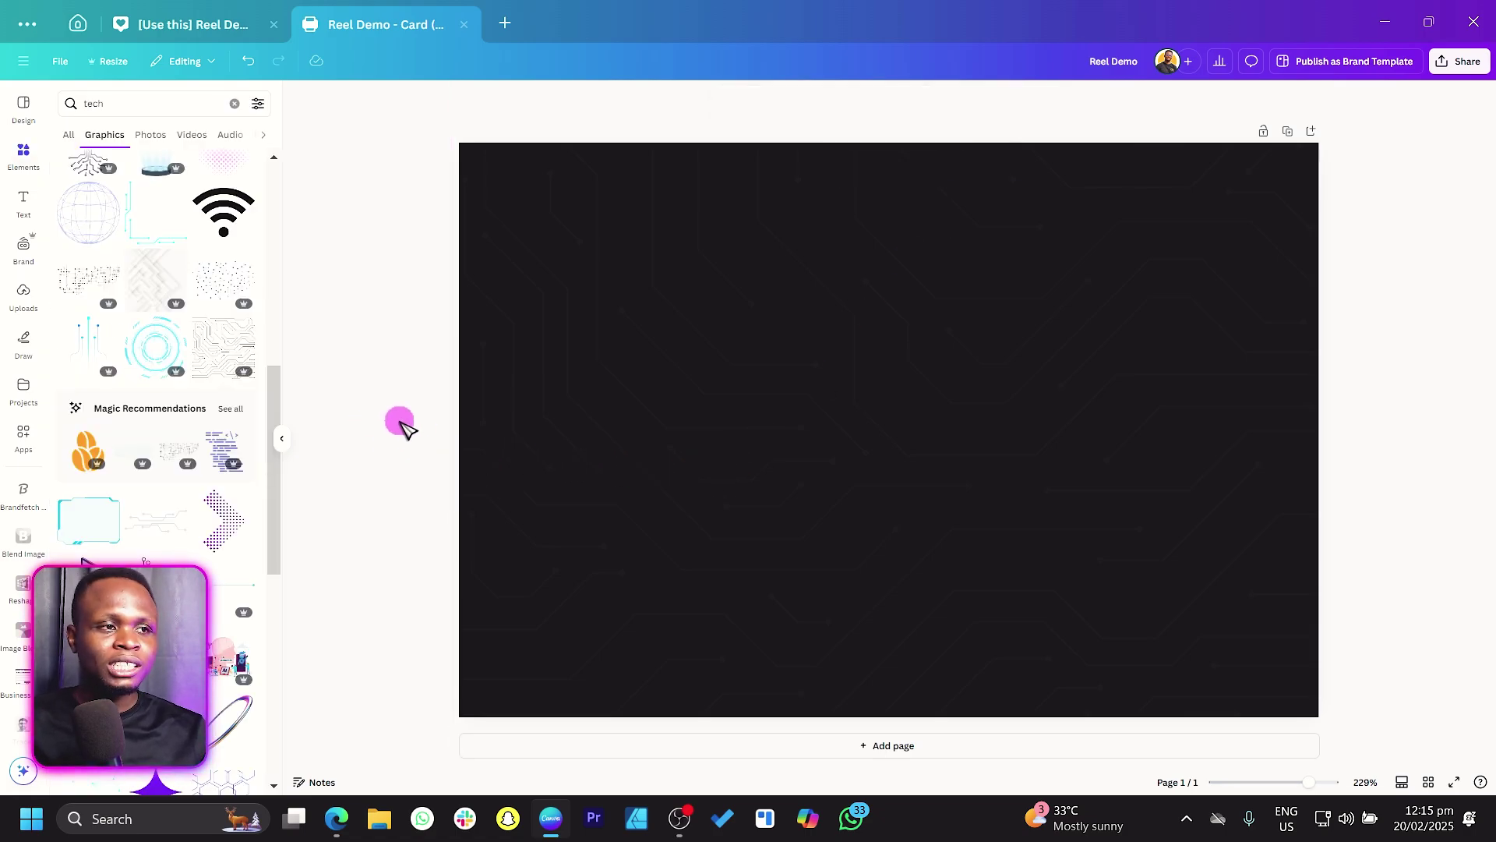
Step: Add a centred circle about 2.37 in wide to the page and set its fill to no colour
key(c)
drag(801, 345, 677, 310)
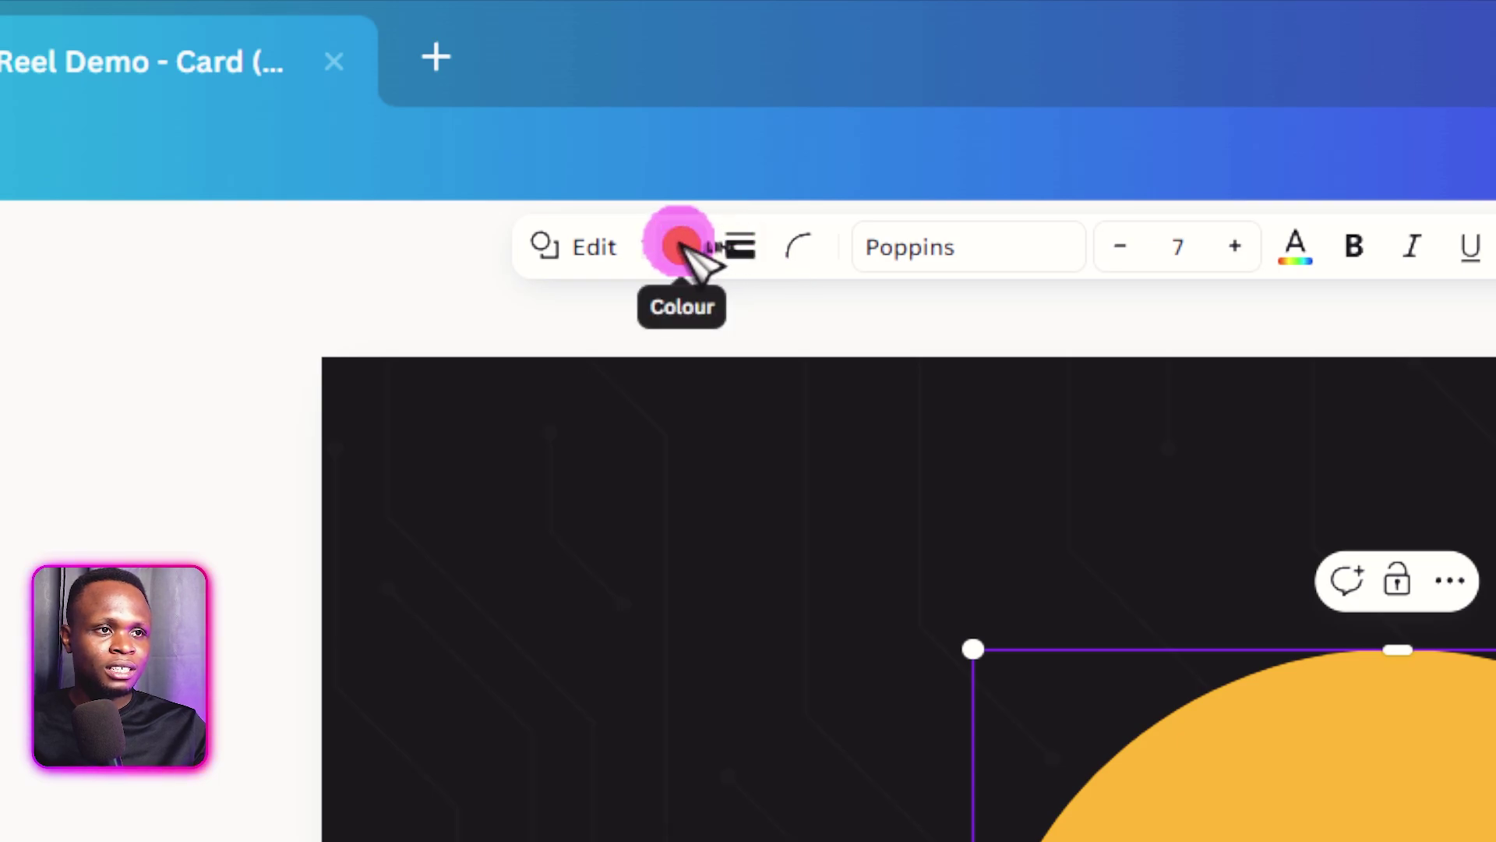
click(683, 246)
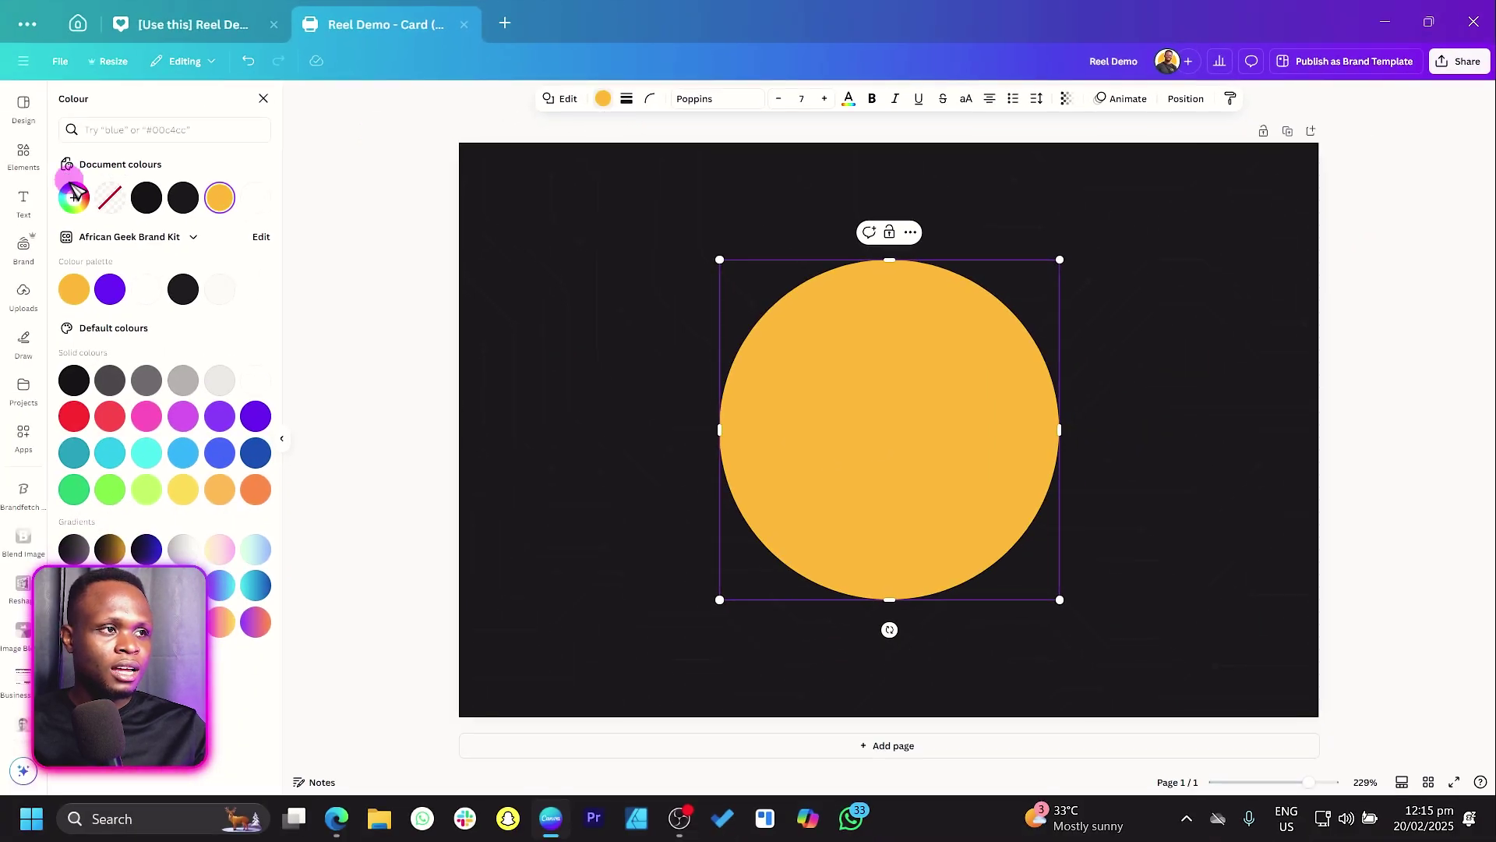
click(111, 198)
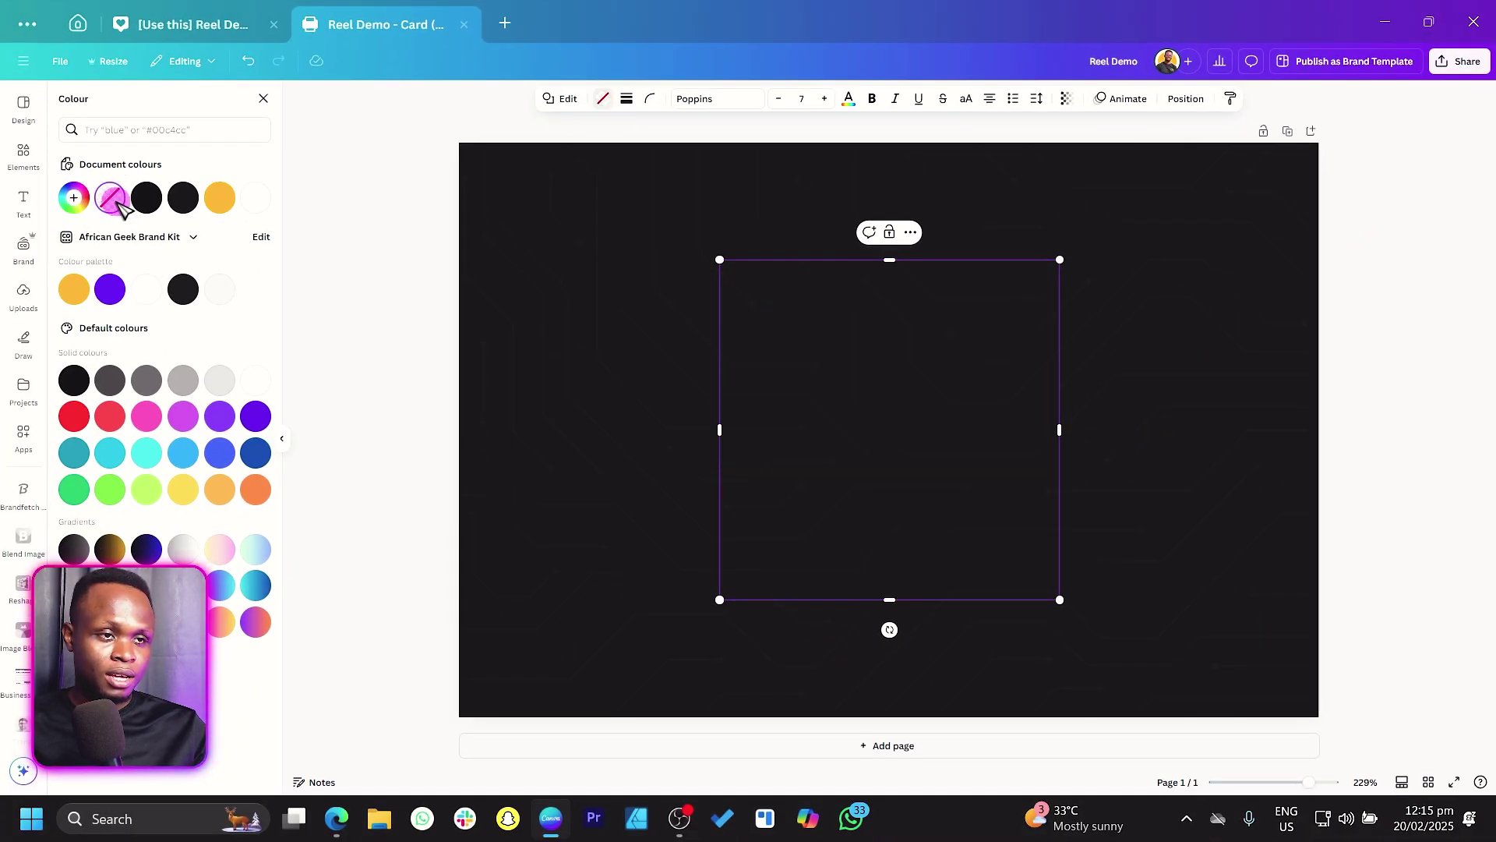
Step: Give the circle a solid border with weight 1 and colour the border white
click(625, 99)
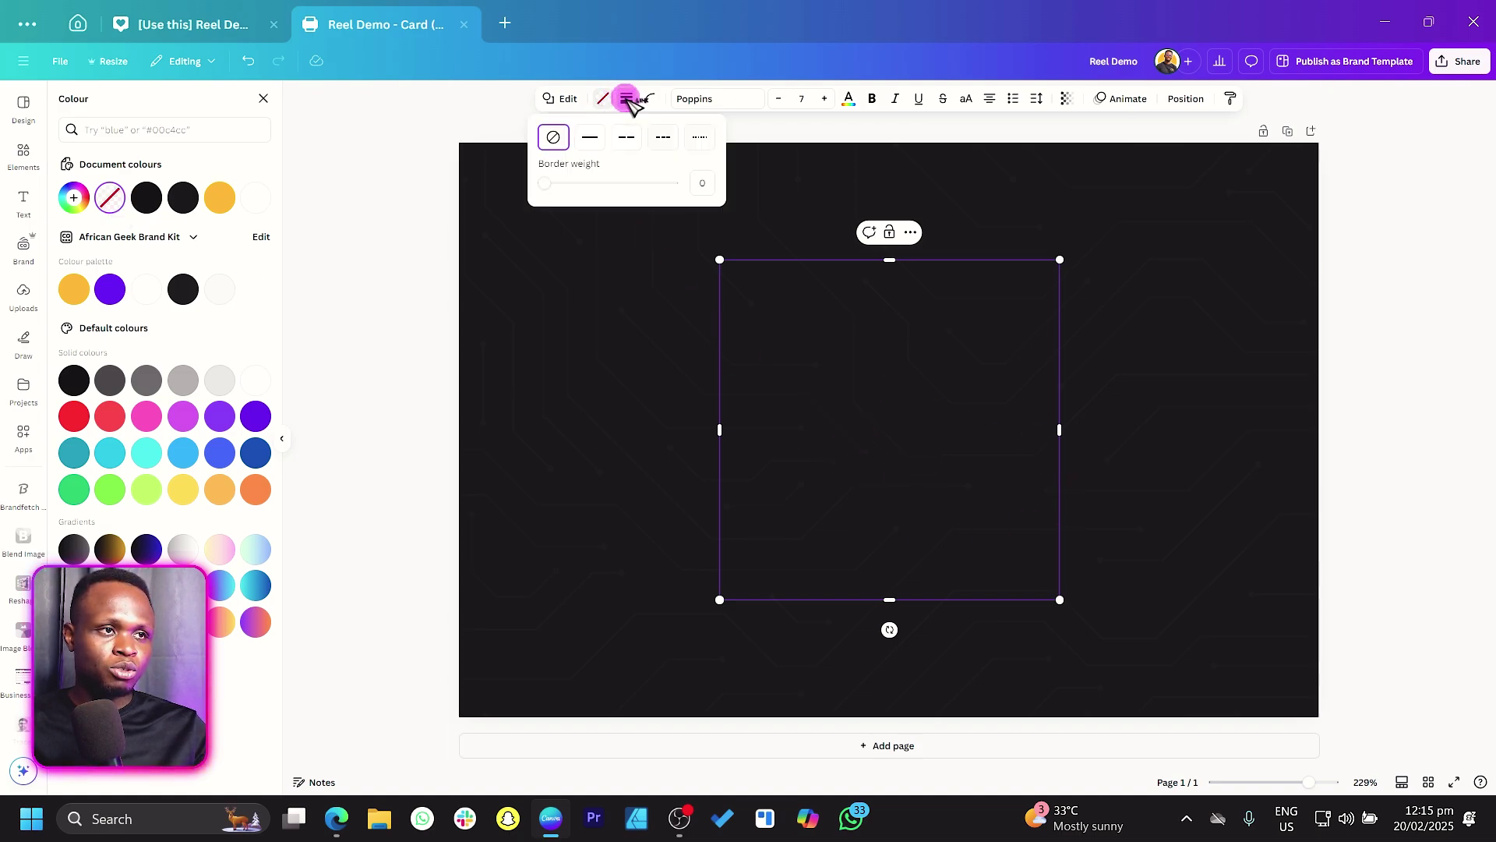
click(592, 139)
drag(549, 183, 547, 184)
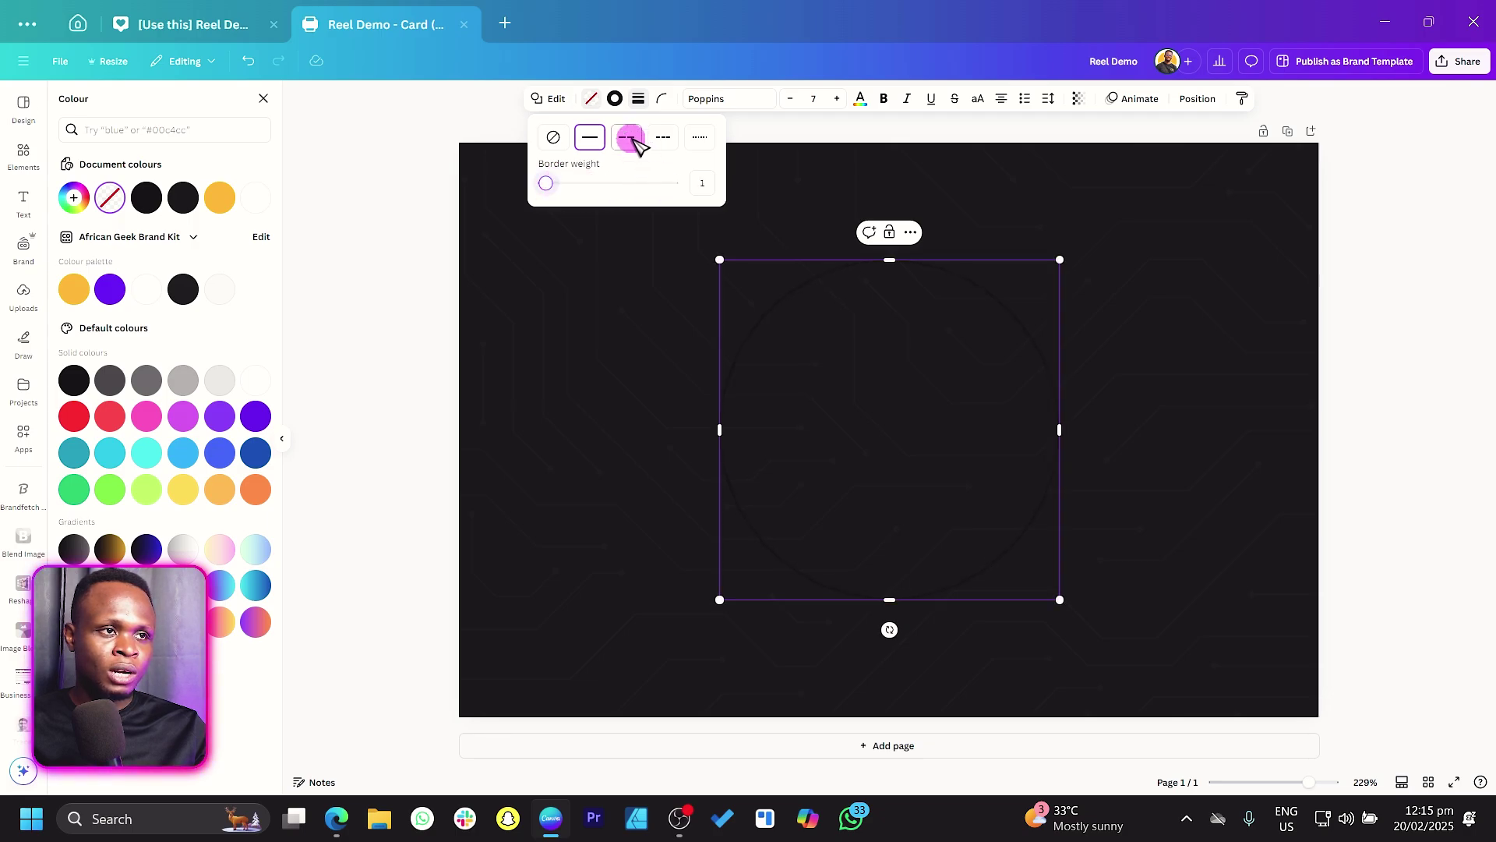
click(615, 98)
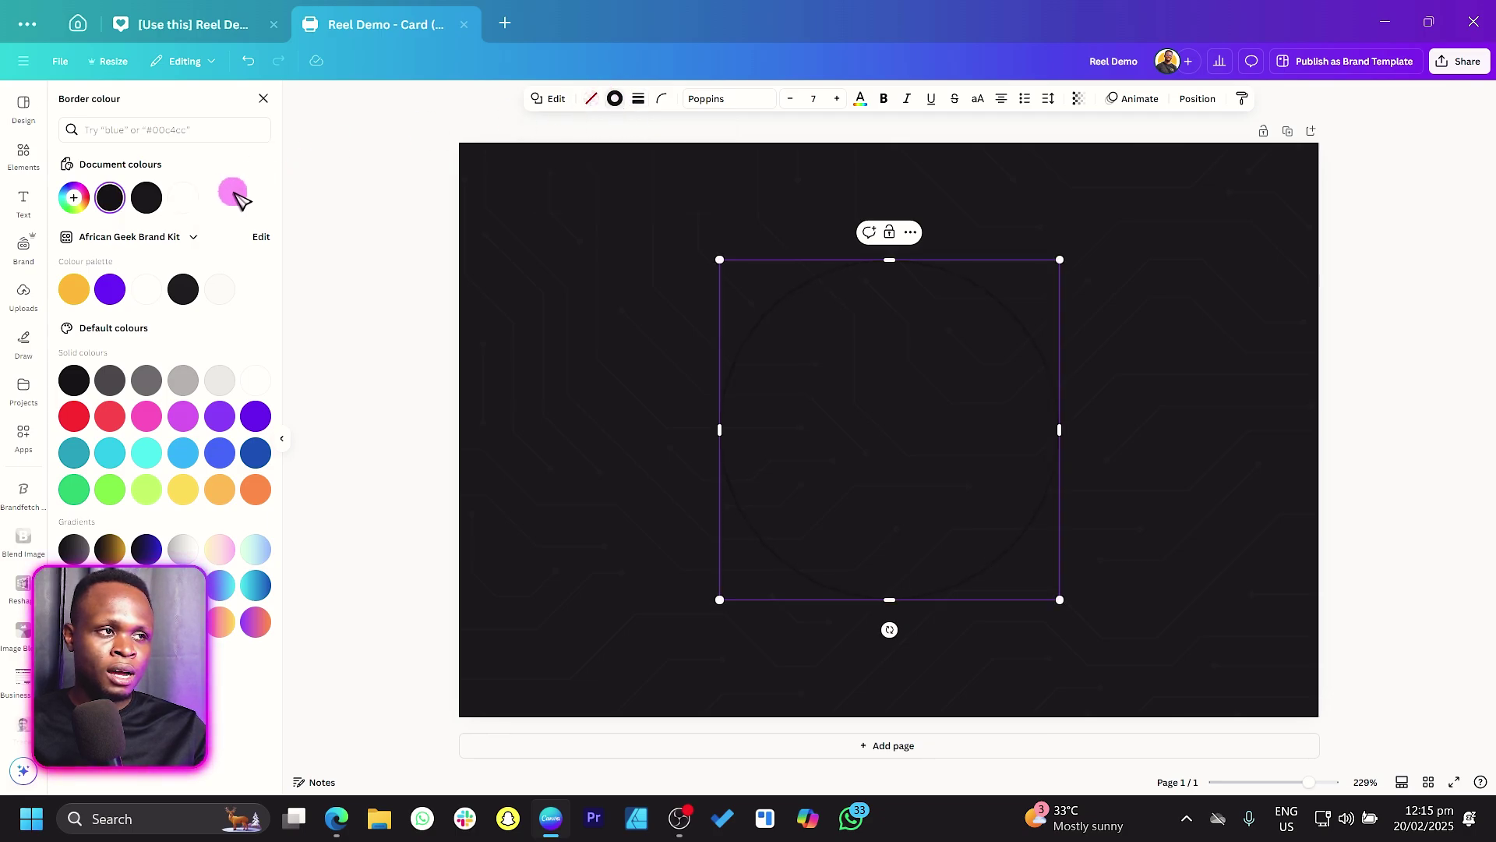
click(182, 198)
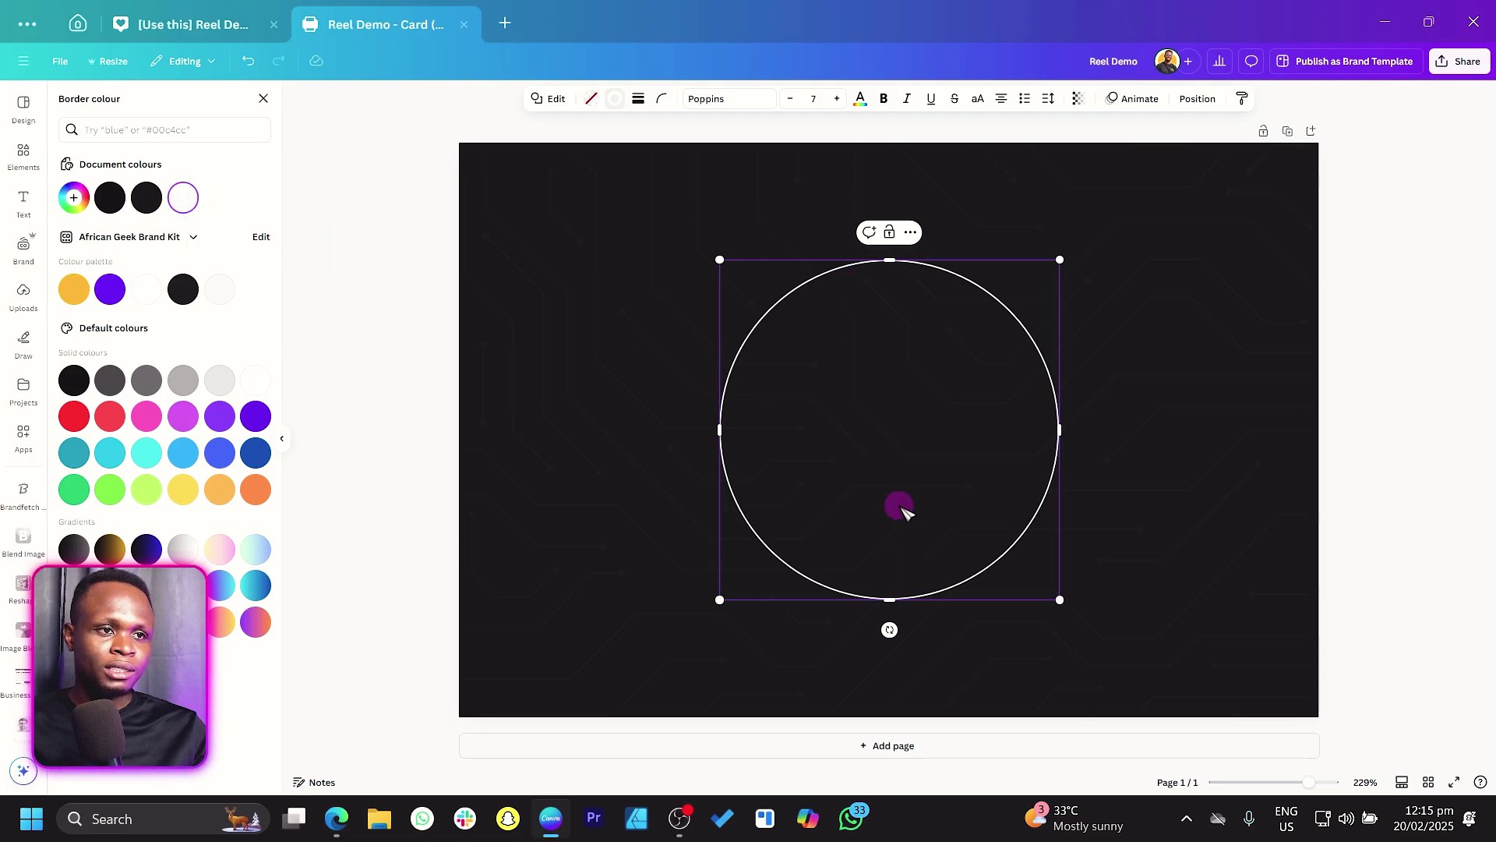
key(Escape)
key(Escape)
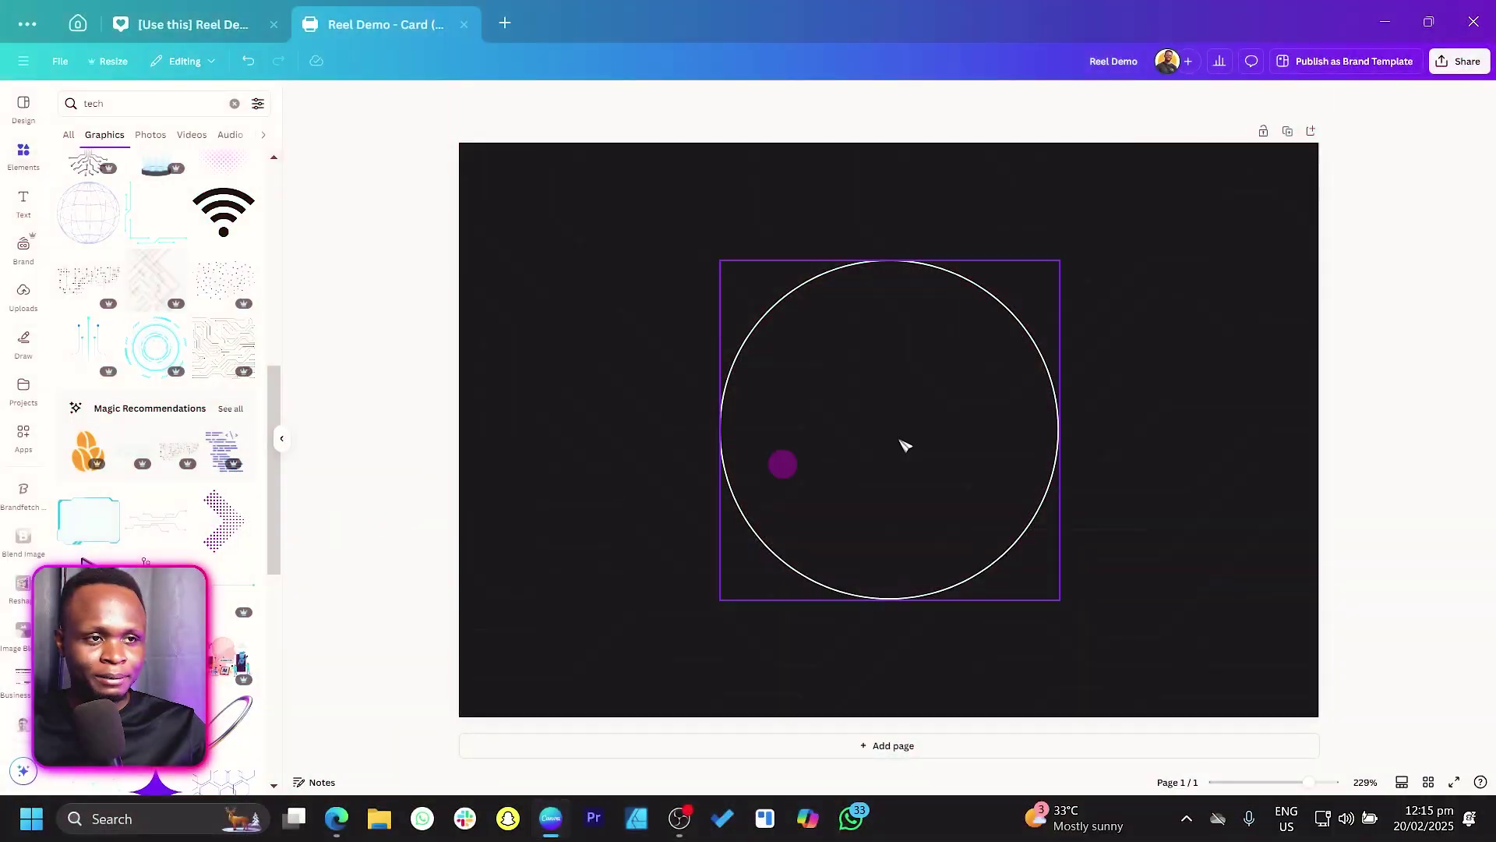
Step: Select the circle and open its position settings
click(929, 508)
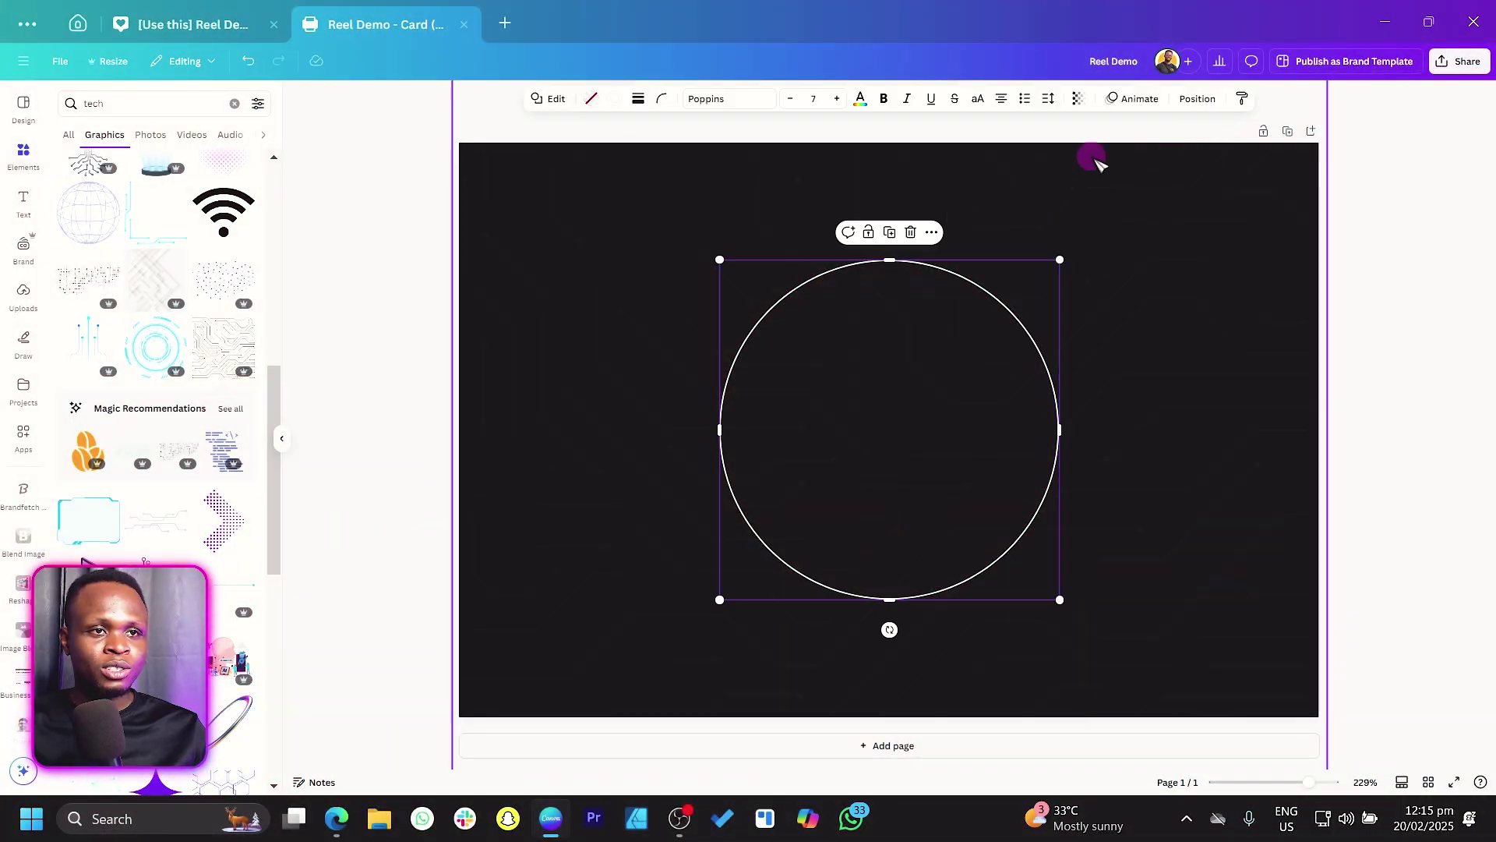
click(1200, 99)
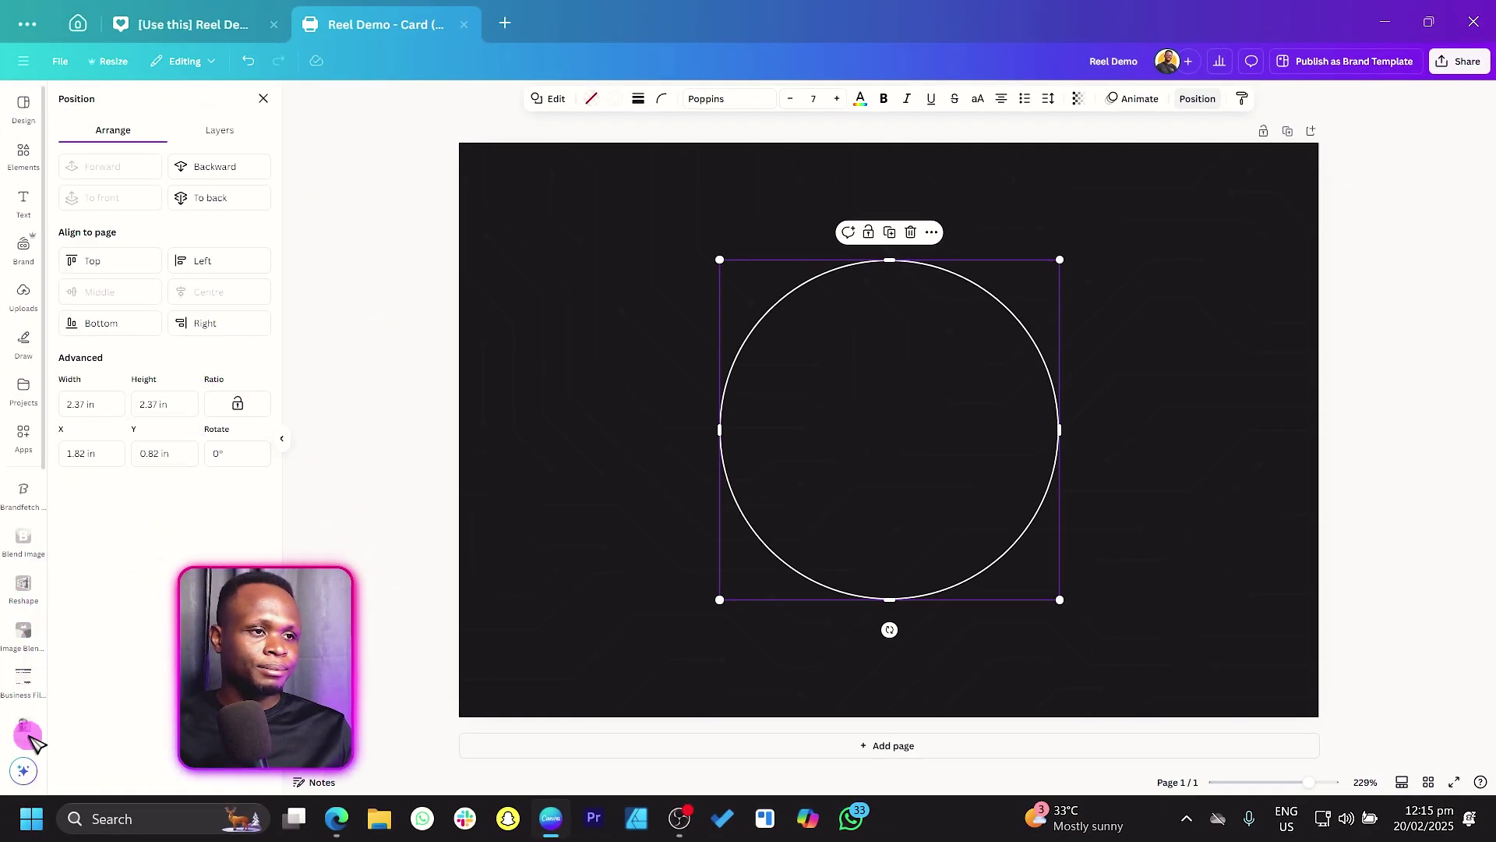
Step: Add the recently used portrait photo of the smiling man with a beanie and backpack to the page
click(25, 150)
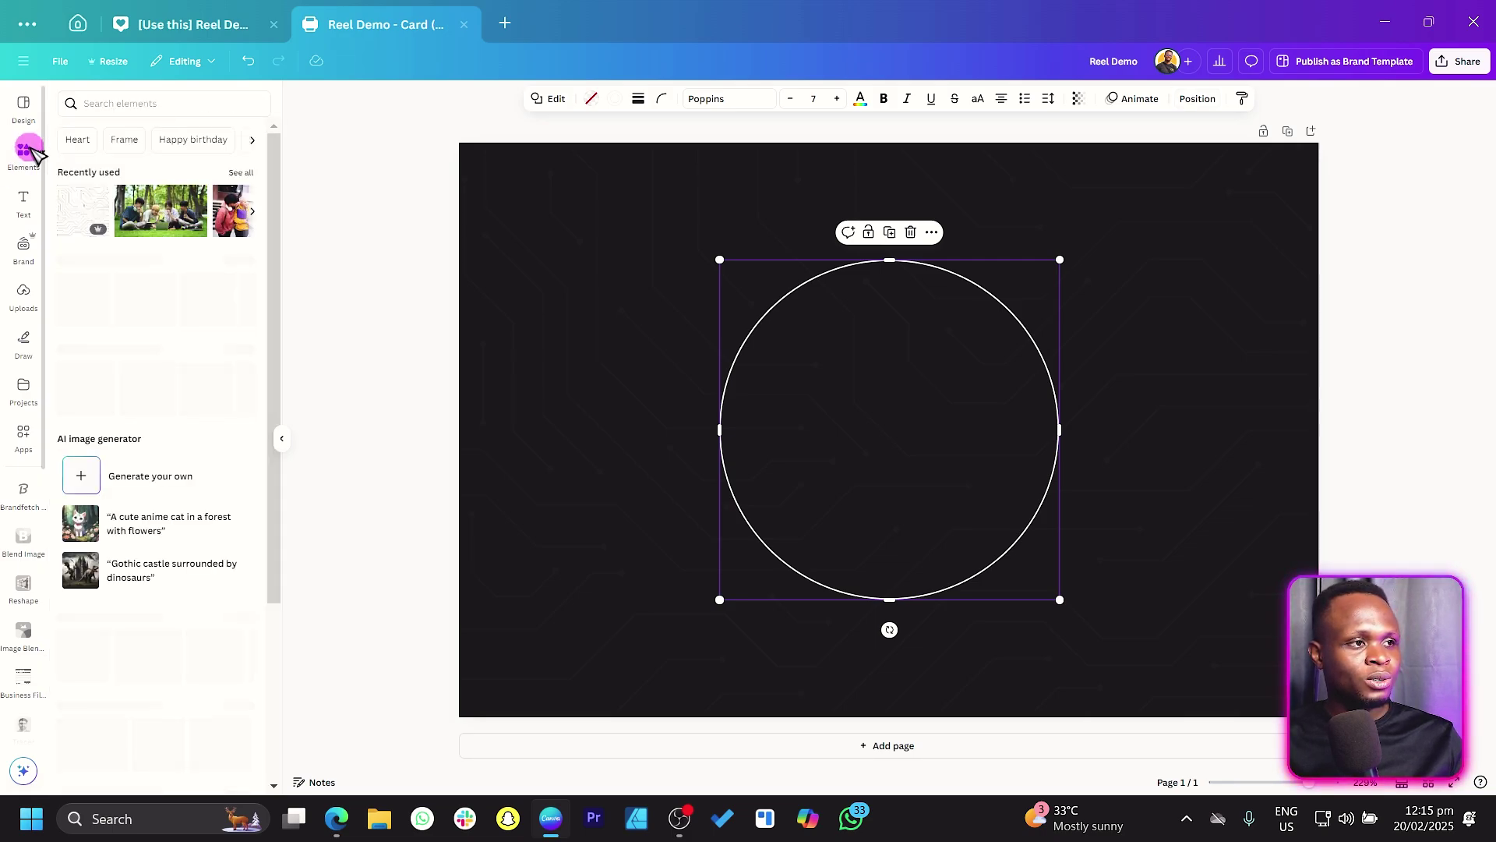
click(242, 173)
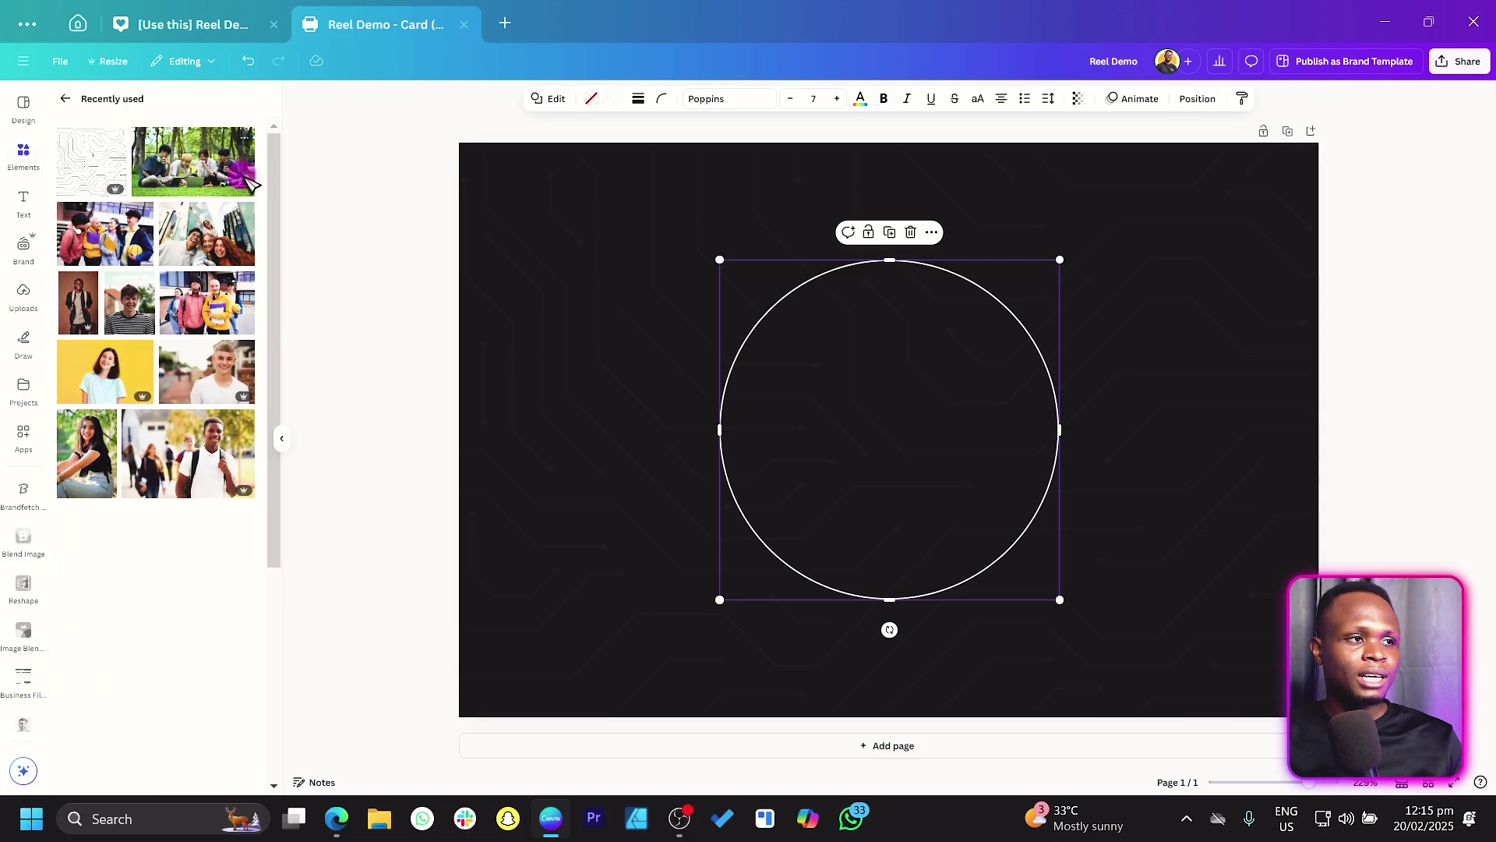
scroll(201, 553, down, 5)
scroll(201, 554, down, 3)
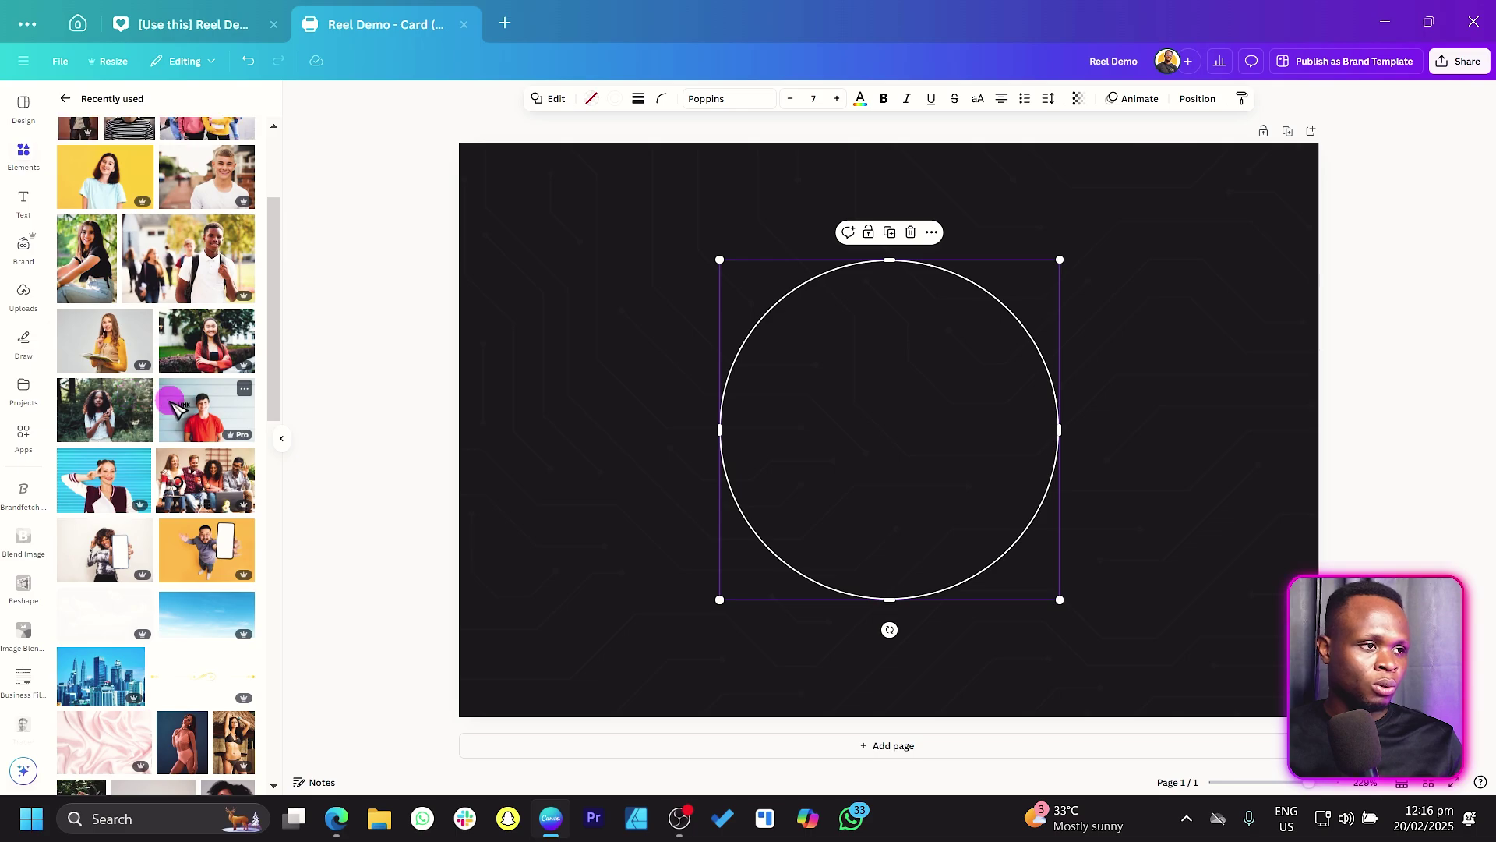
scroll(149, 394, up, 4)
scroll(250, 530, down, 3)
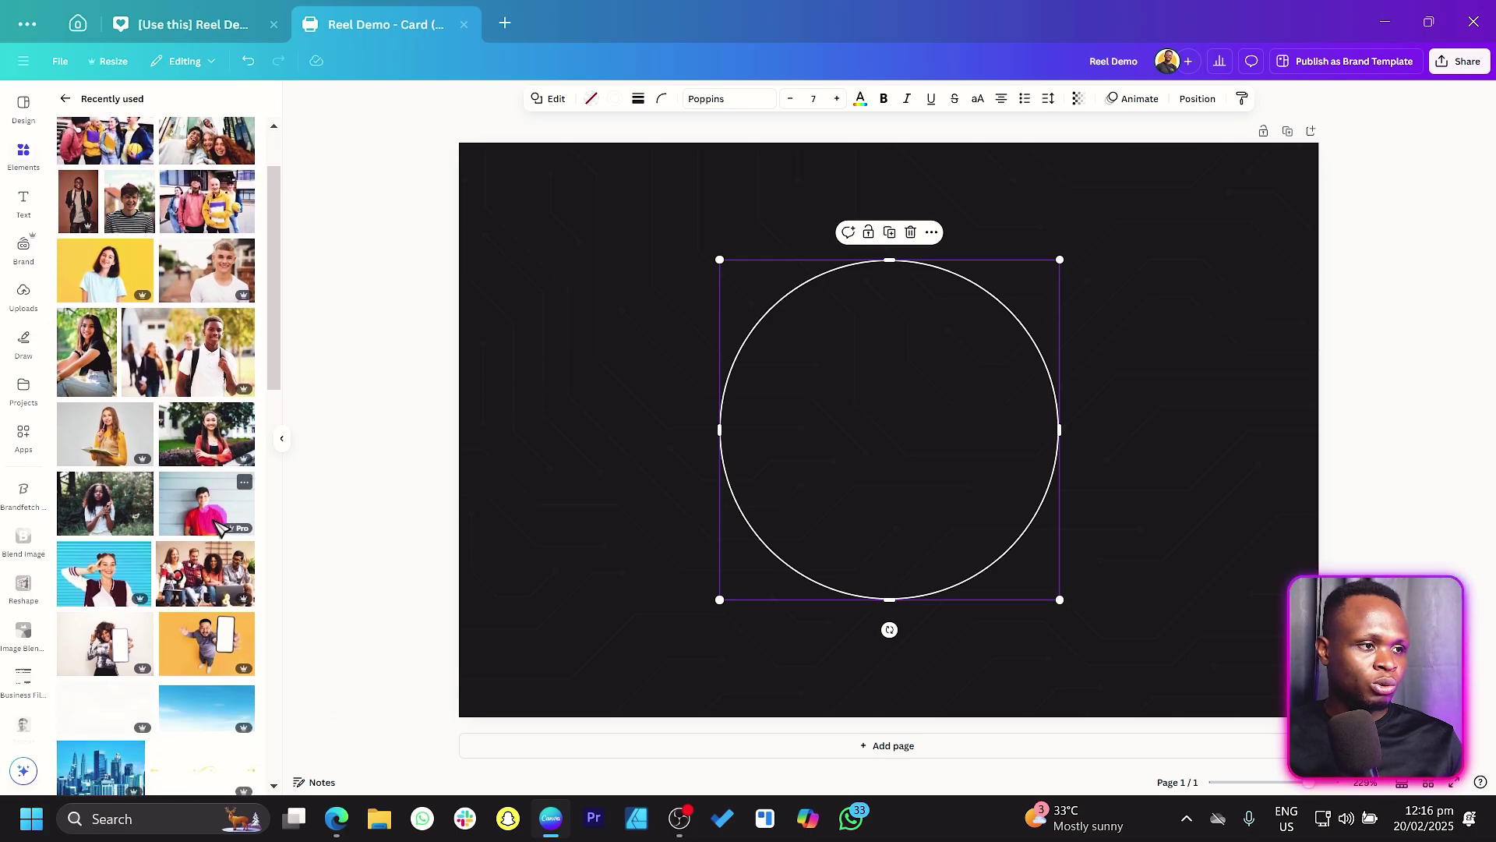
click(100, 413)
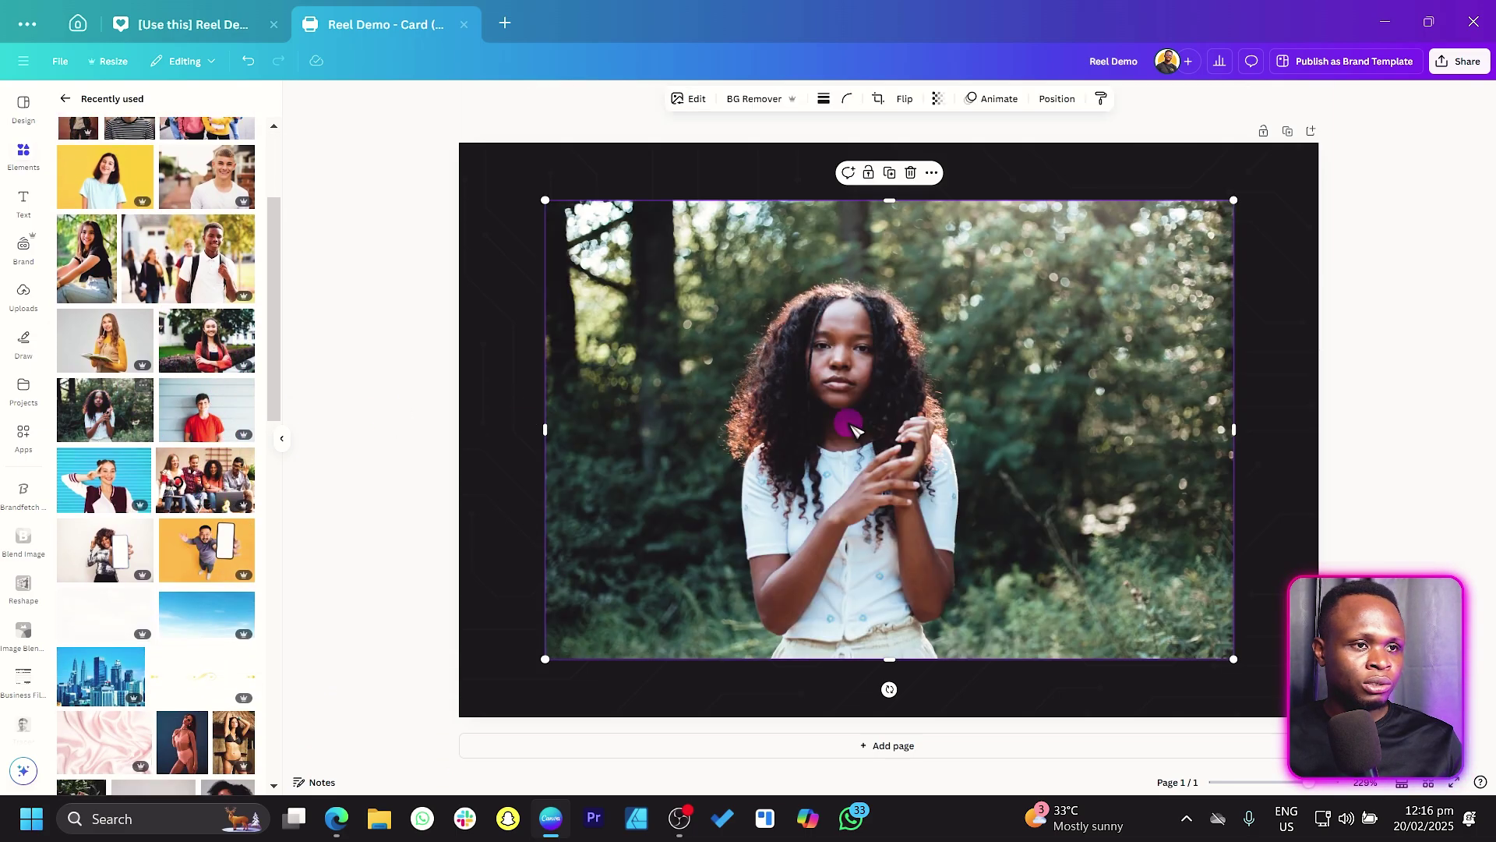
key(ctrl+z)
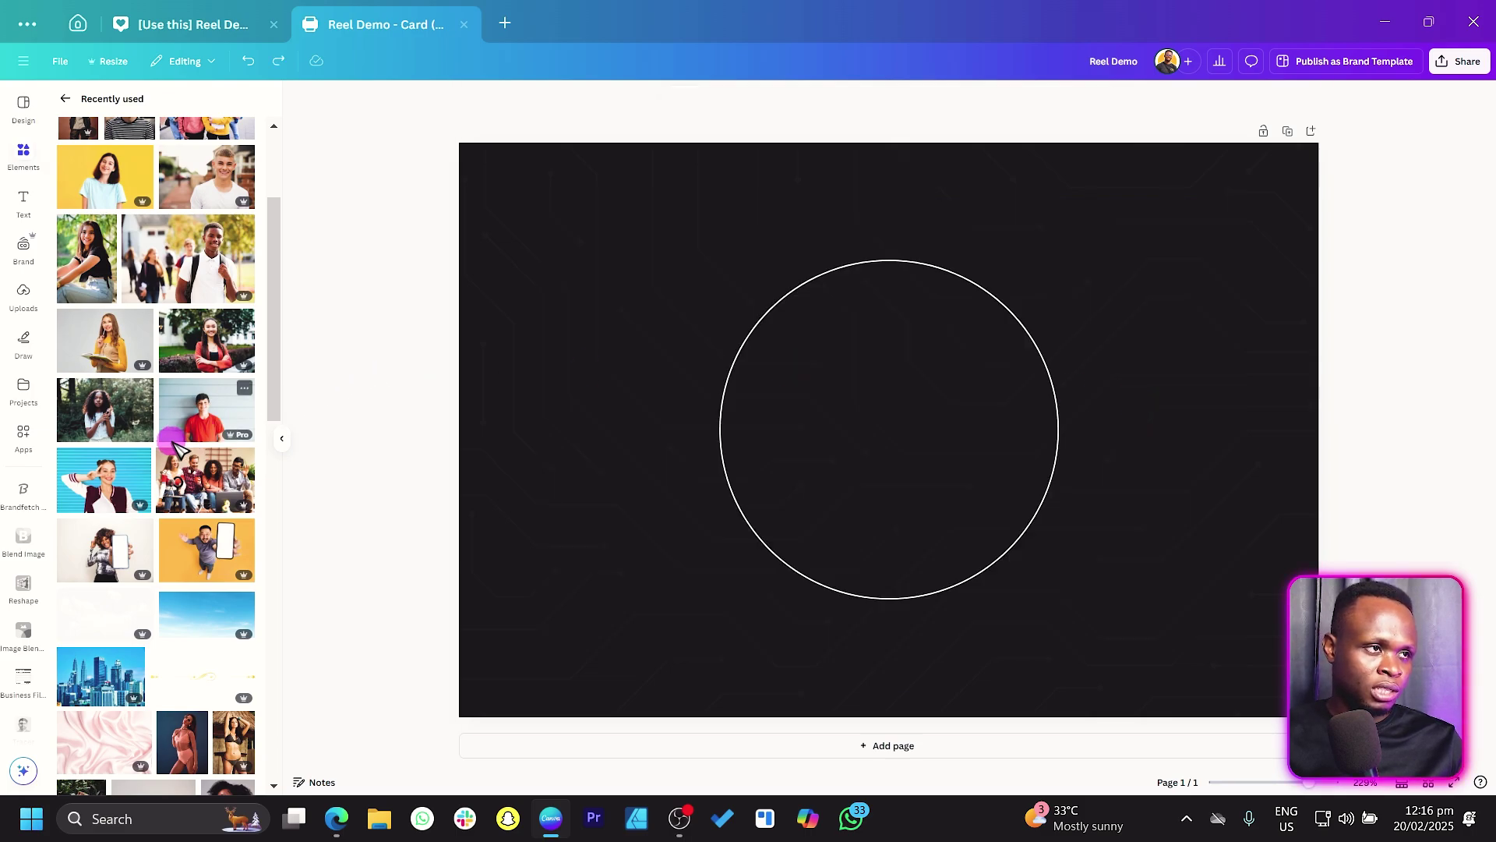
scroll(140, 429, up, 3)
click(78, 303)
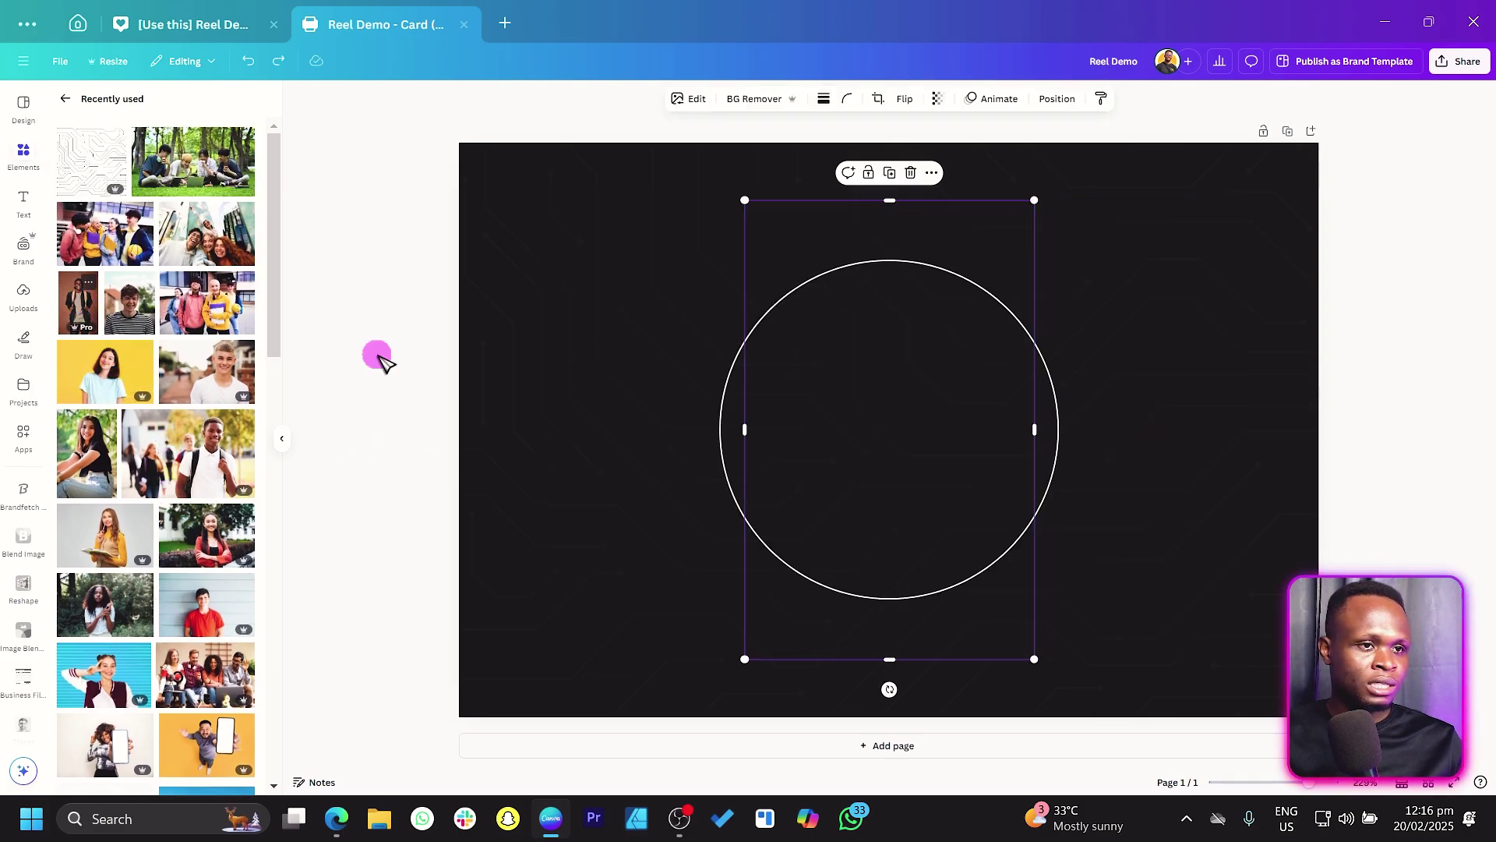
Step: Crop the man's photo on all sides so it frames only his head and upper body
drag(897, 202, 897, 239)
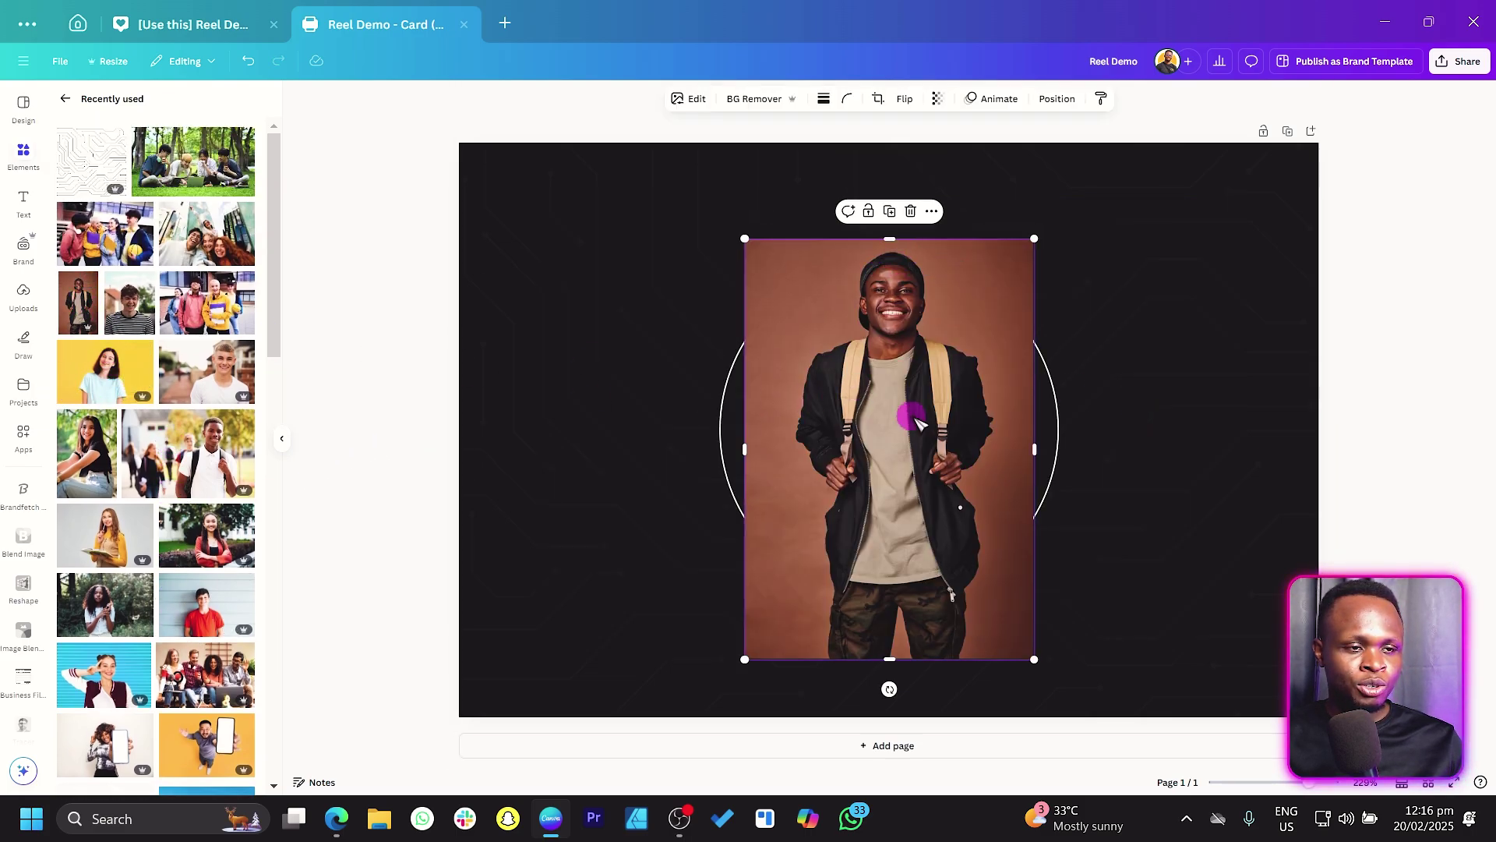
drag(886, 659, 887, 489)
drag(743, 325, 782, 325)
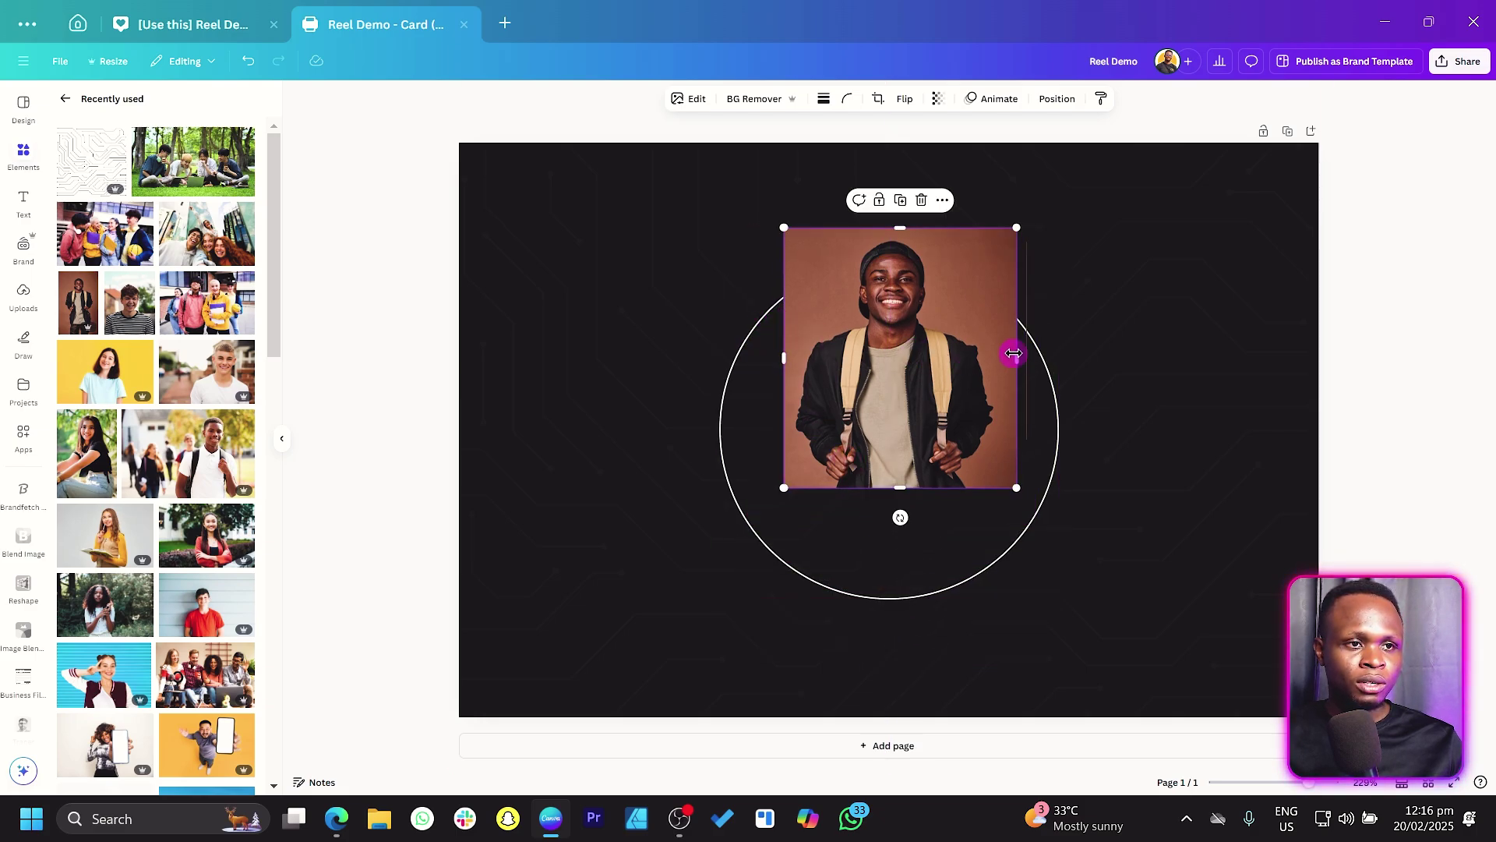
drag(1012, 341, 1002, 343)
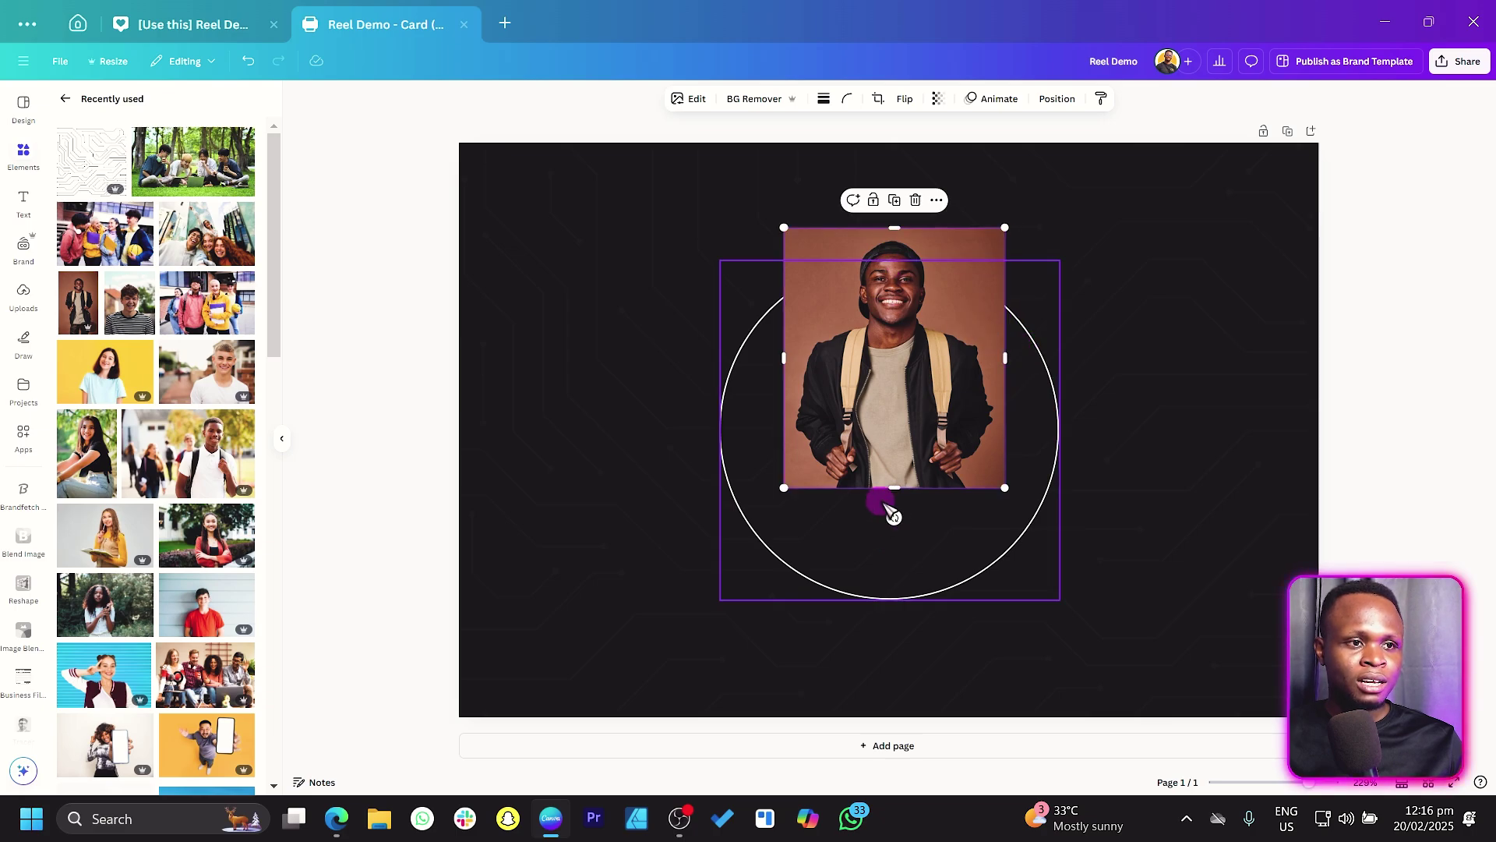
drag(892, 489, 886, 470)
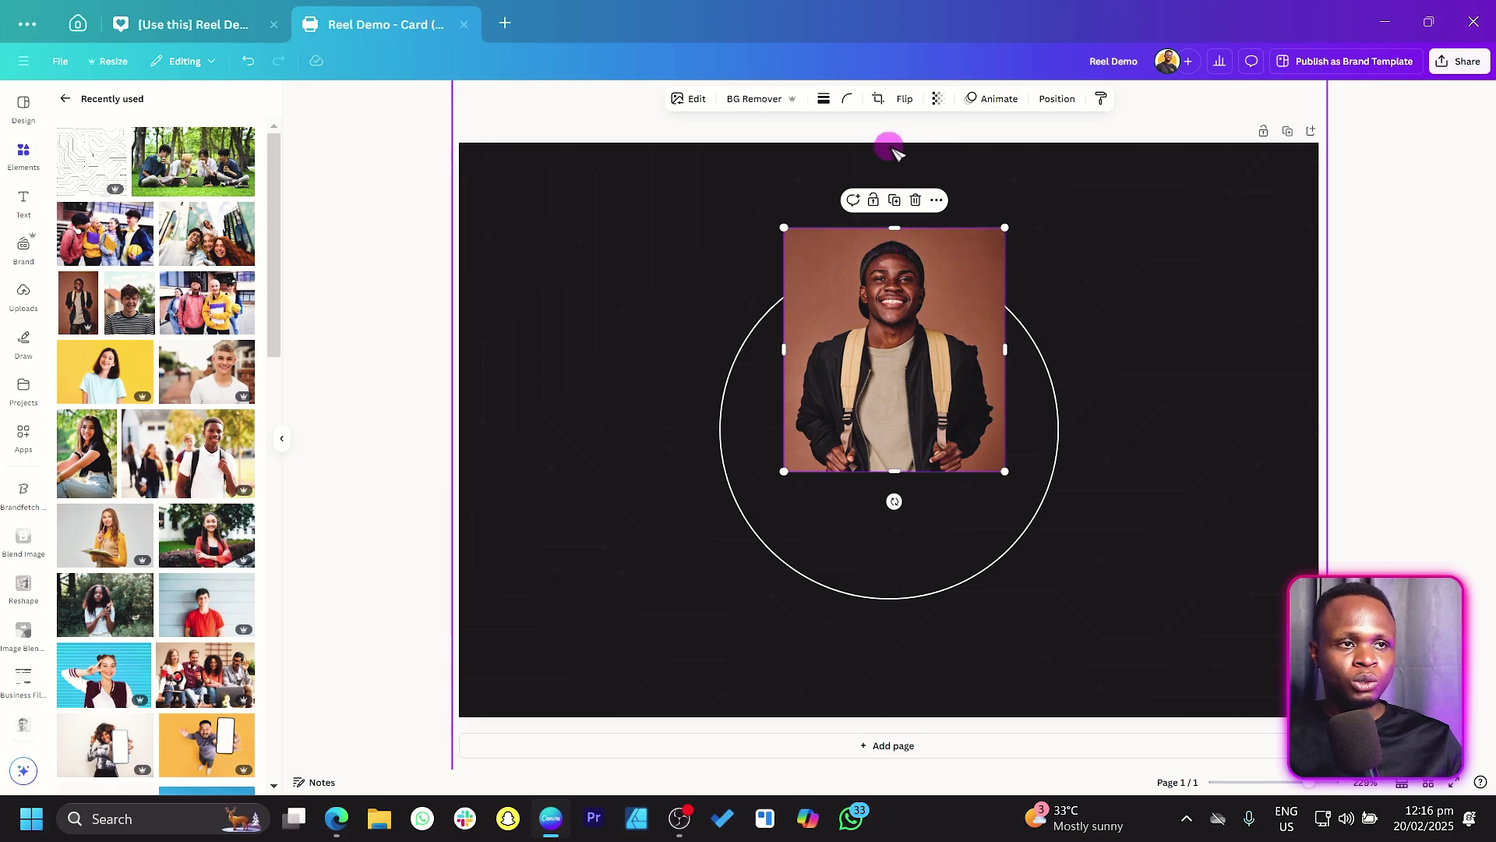
Step: Round the man's portrait's corners, shrink it to a small tile and place it at the top of the circle
click(847, 99)
drag(782, 152, 796, 156)
mouse_move(1004, 225)
mouse_down()
mouse_move(976, 277)
mouse_move(946, 293)
mouse_up()
click(851, 103)
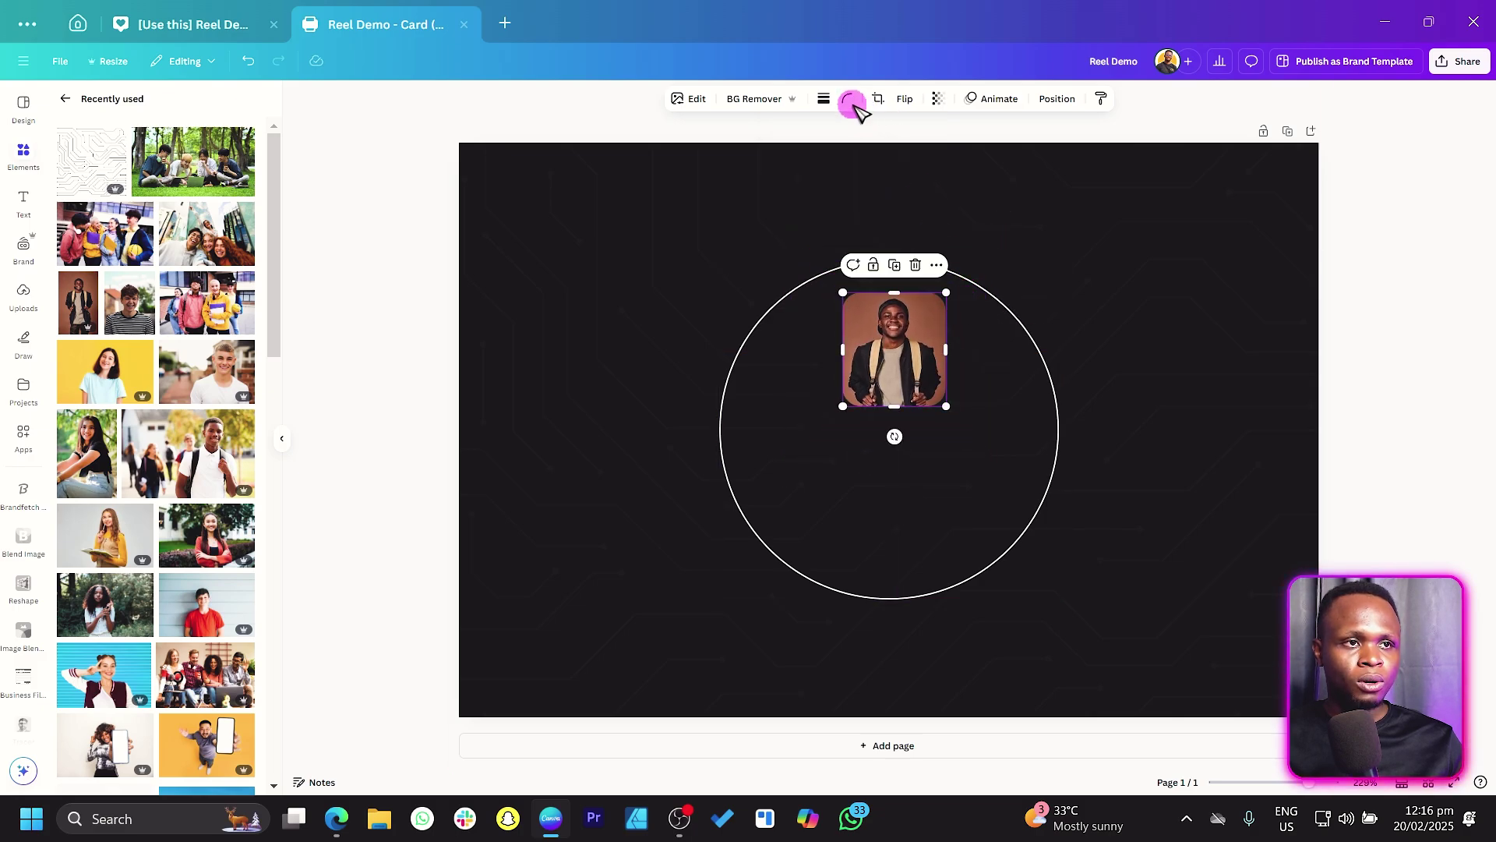
drag(788, 154, 792, 183)
drag(904, 354, 916, 269)
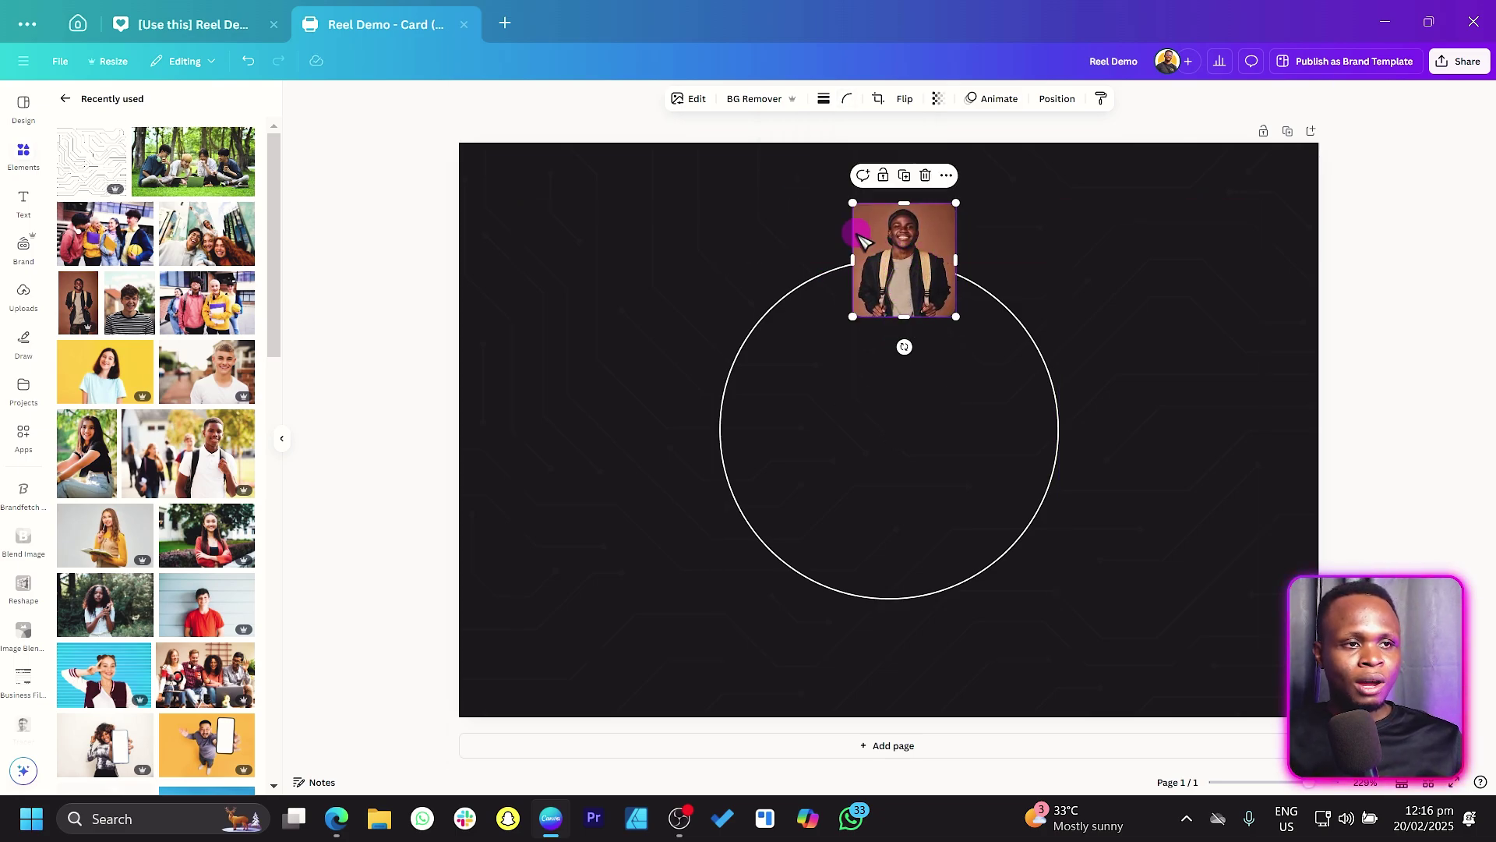
Step: Duplicate the portrait, rotate the copy clockwise and seat both photos side by side on the circle's upper edge
click(1095, 358)
drag(904, 226, 1025, 302)
drag(1011, 379, 988, 378)
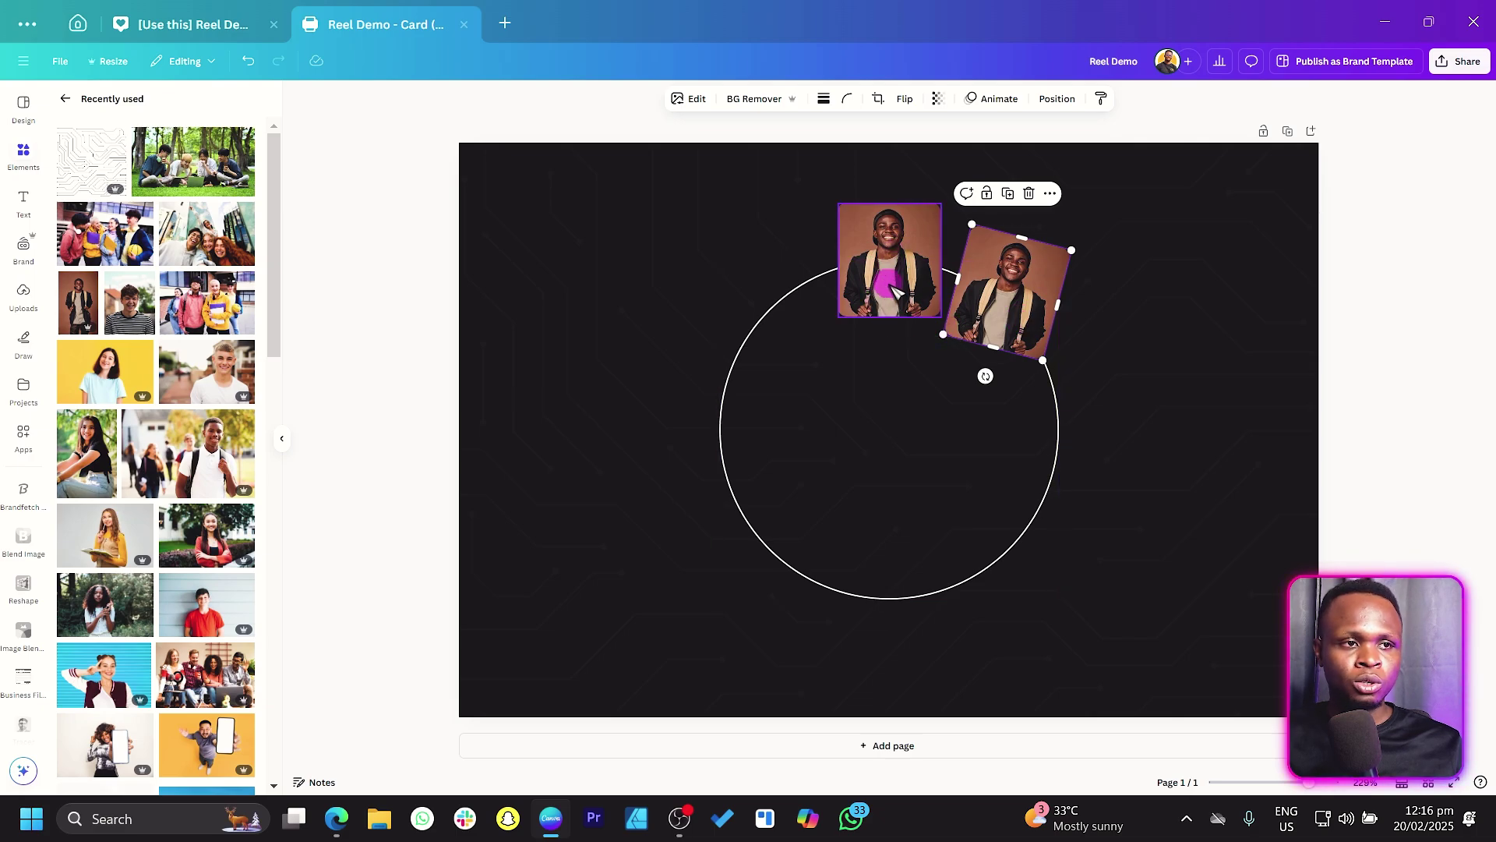
drag(896, 292, 896, 233)
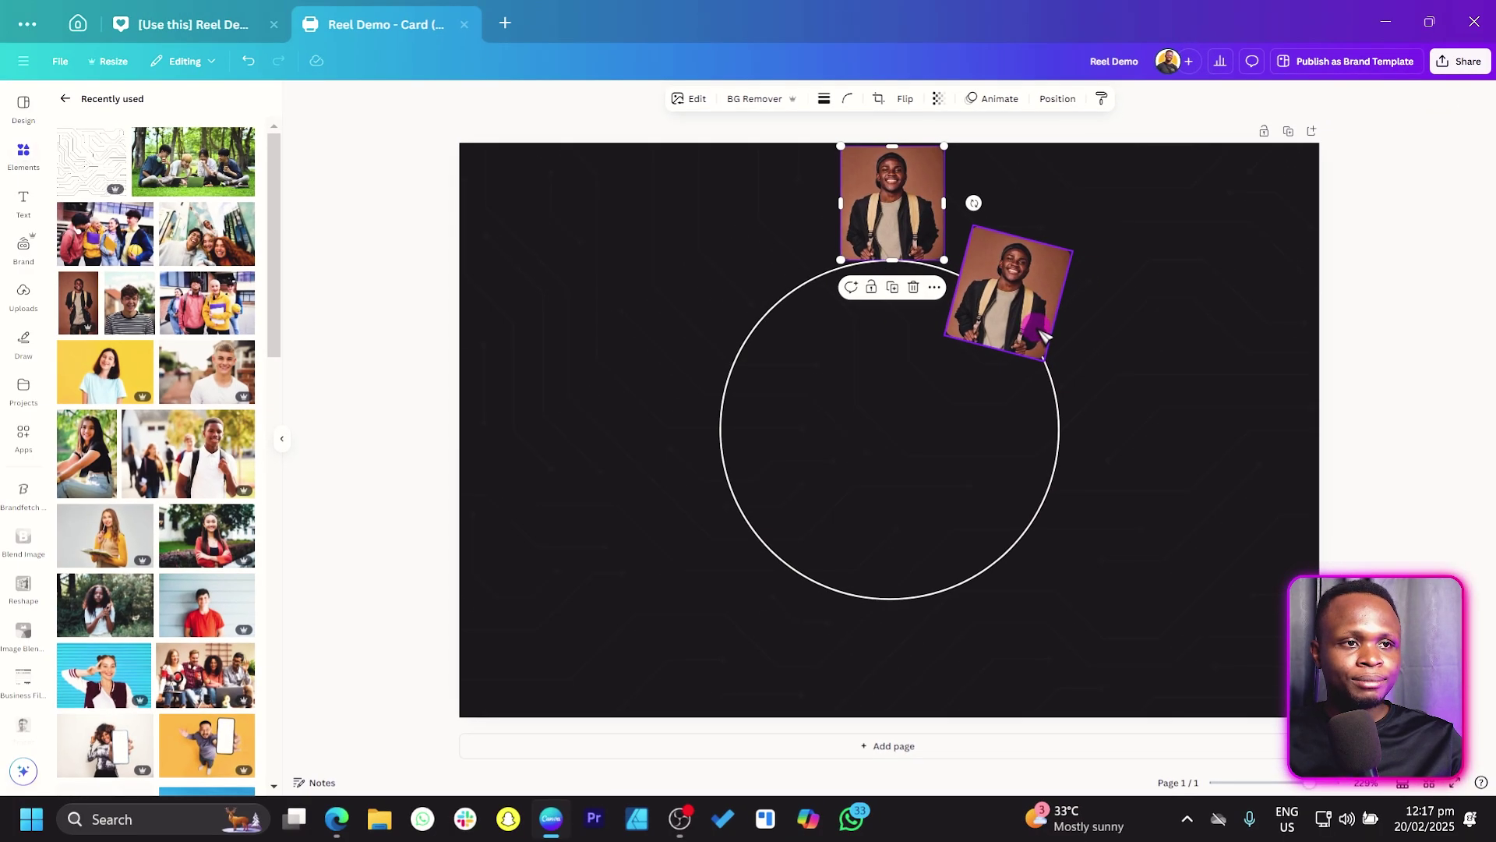
drag(1097, 590, 1115, 445)
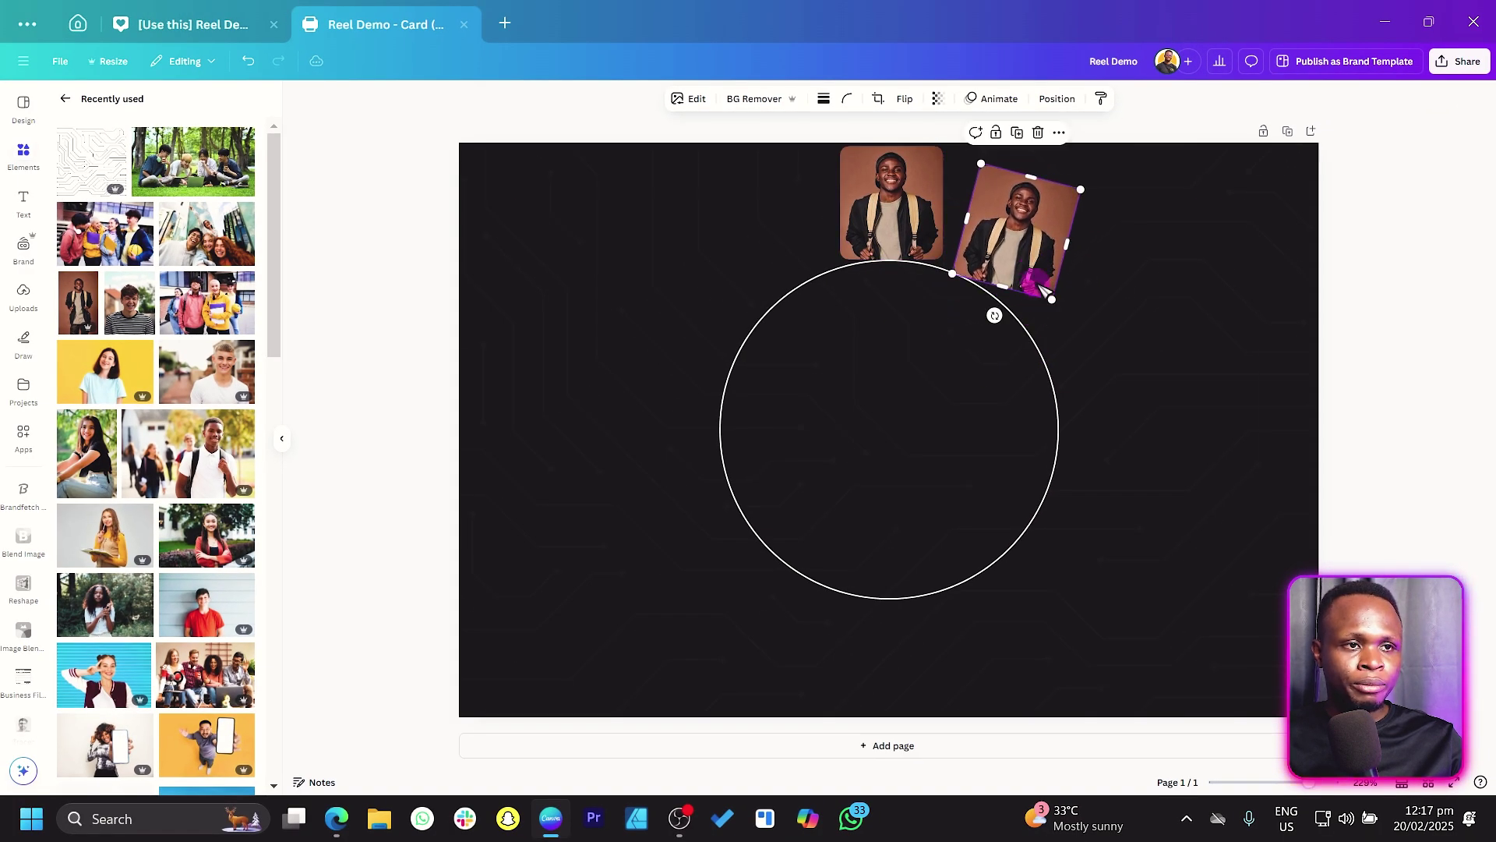
drag(994, 315, 1007, 279)
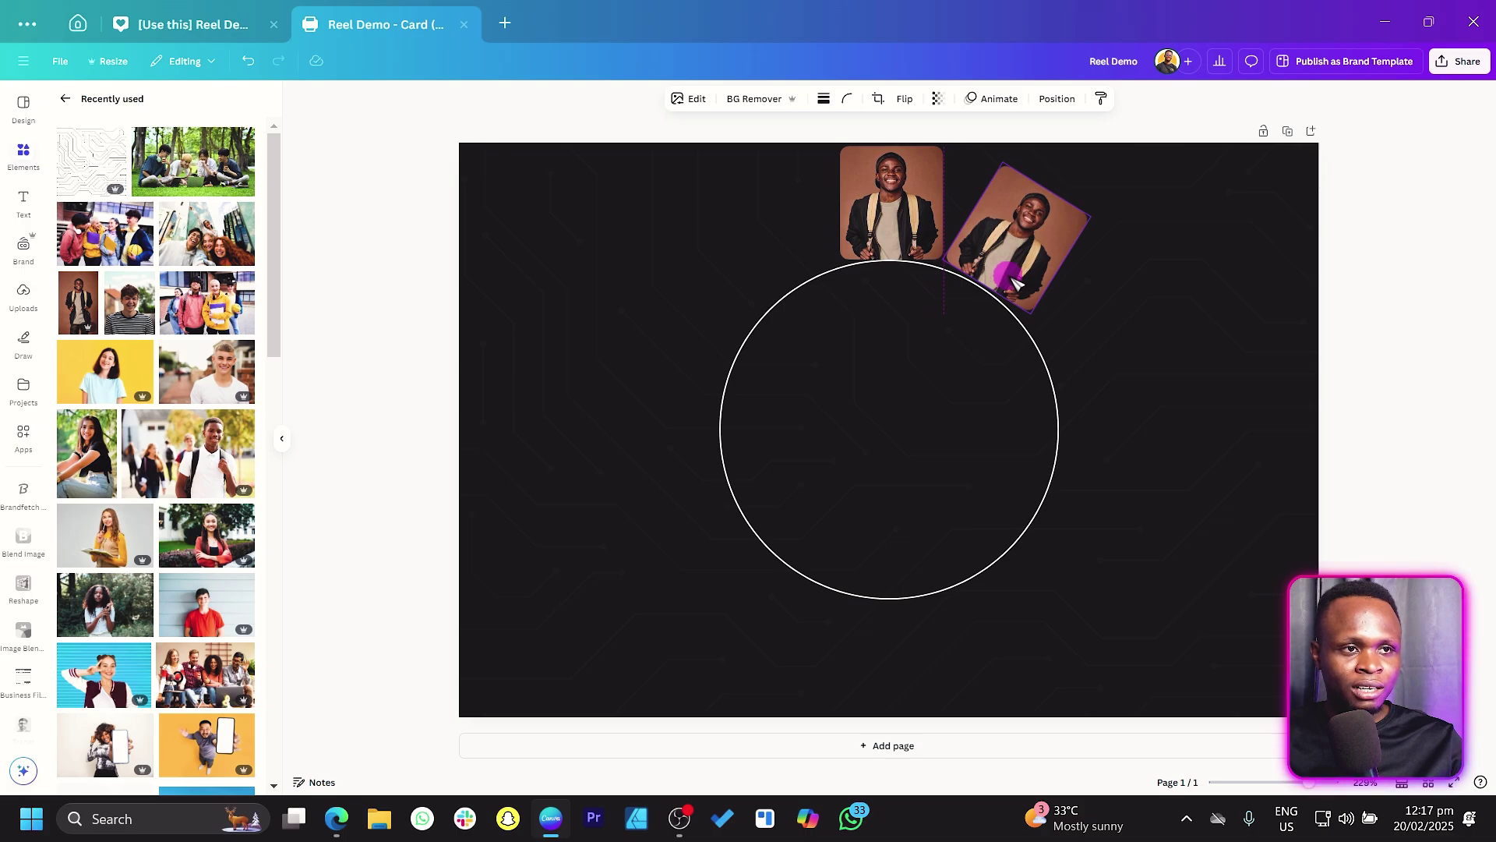
drag(1017, 284, 1022, 286)
Step: Scale both portraits down together and seat the upright one back on the top of the circle
click(894, 240)
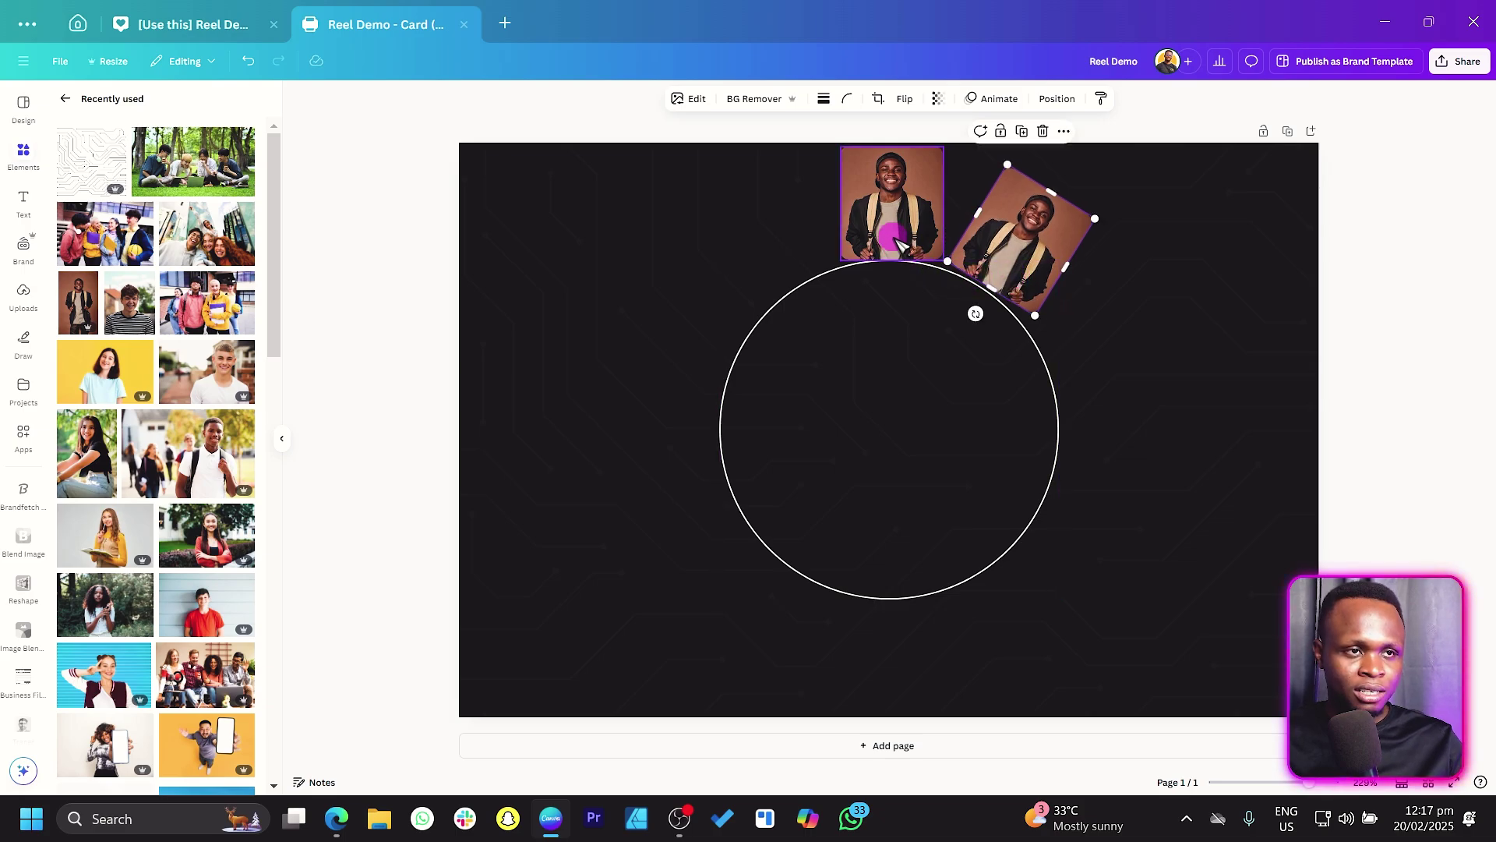
shift+click(895, 240)
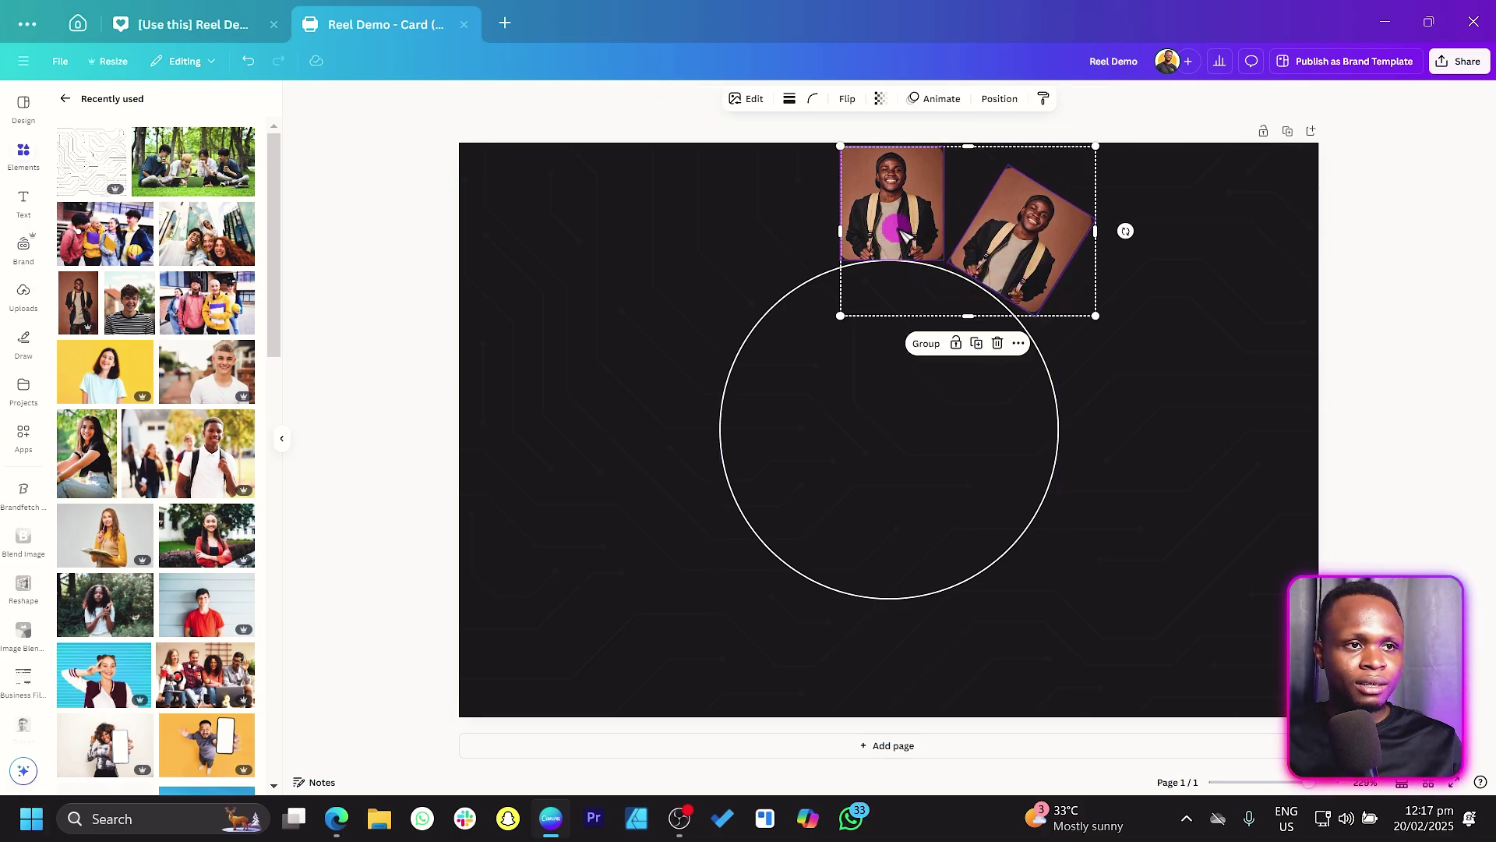
drag(1076, 141, 1079, 166)
click(882, 220)
click(906, 211)
drag(906, 211, 898, 215)
Step: Add three portrait copies down the circle's right side, each rotated with its base towards the circle, the lowest by about 119°
drag(1015, 243, 1097, 333)
mouse_move(1045, 379)
mouse_down()
mouse_move(1015, 374)
mouse_move(1040, 373)
mouse_up()
drag(1023, 369, 1045, 430)
drag(1129, 434, 1116, 440)
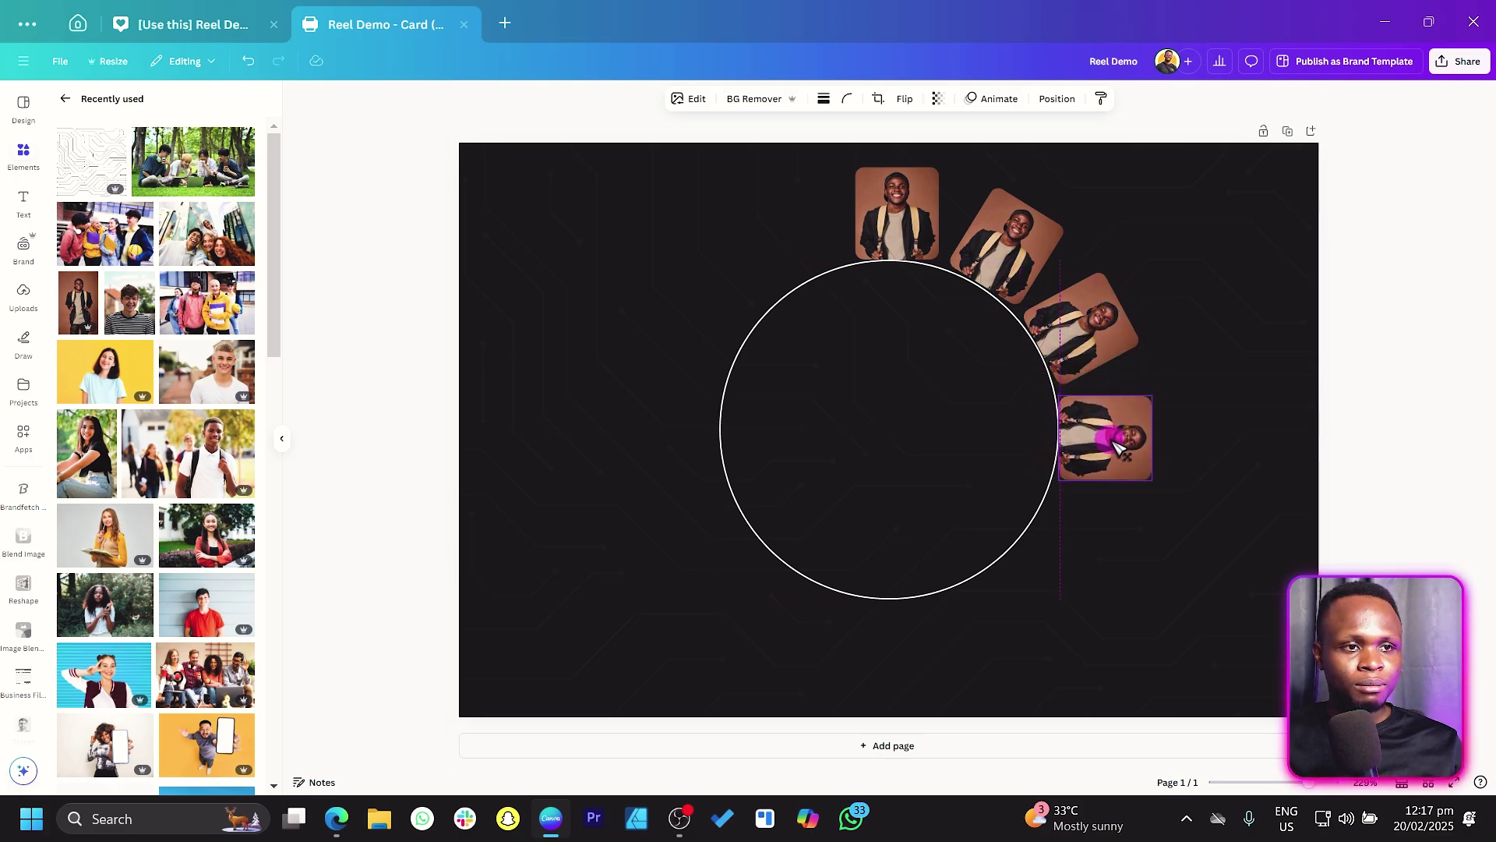
drag(1105, 441, 1015, 501)
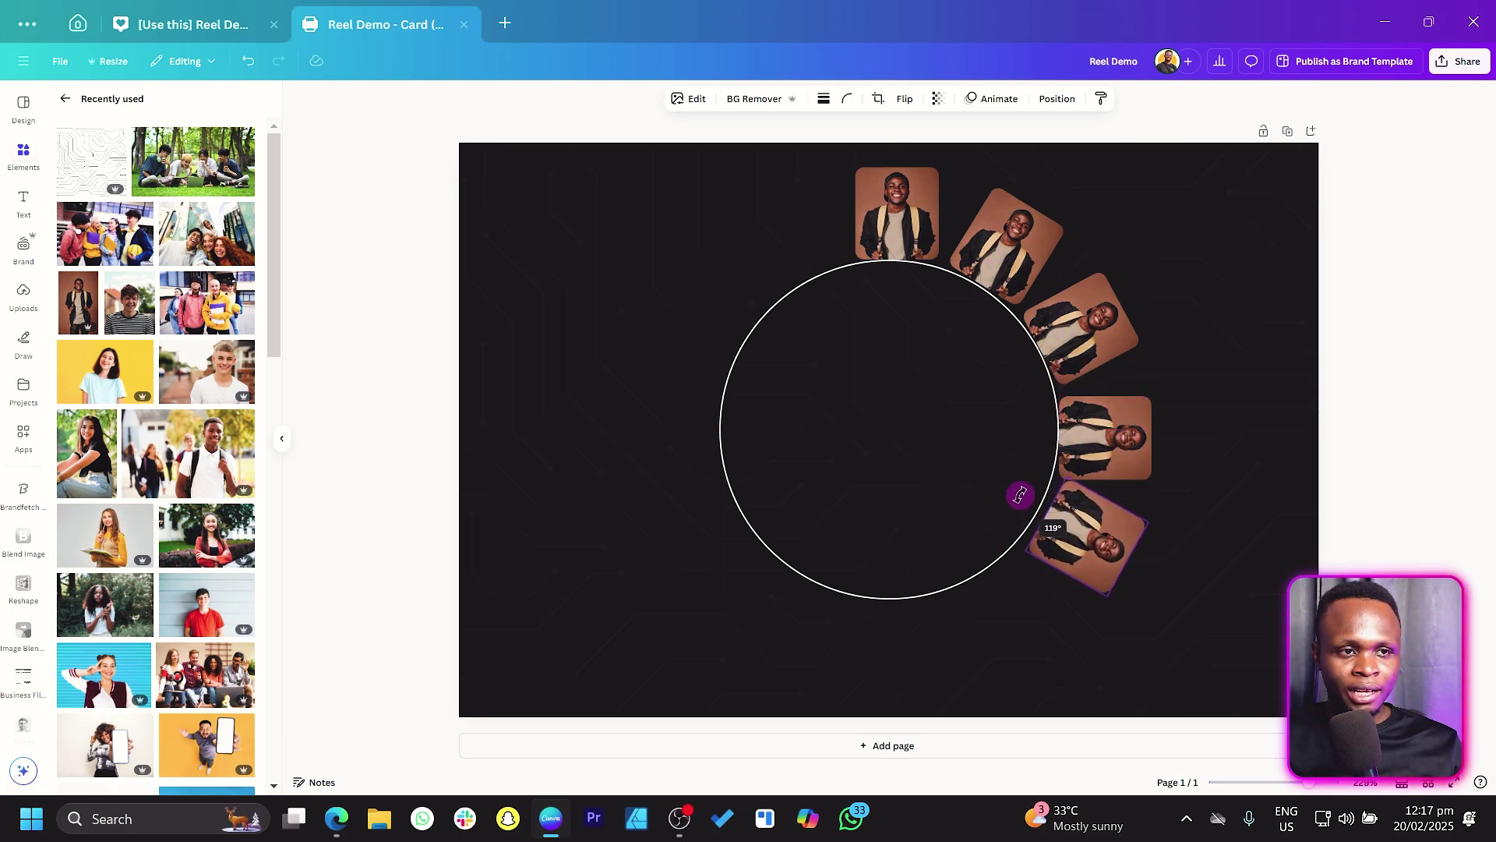
drag(1090, 543, 1084, 548)
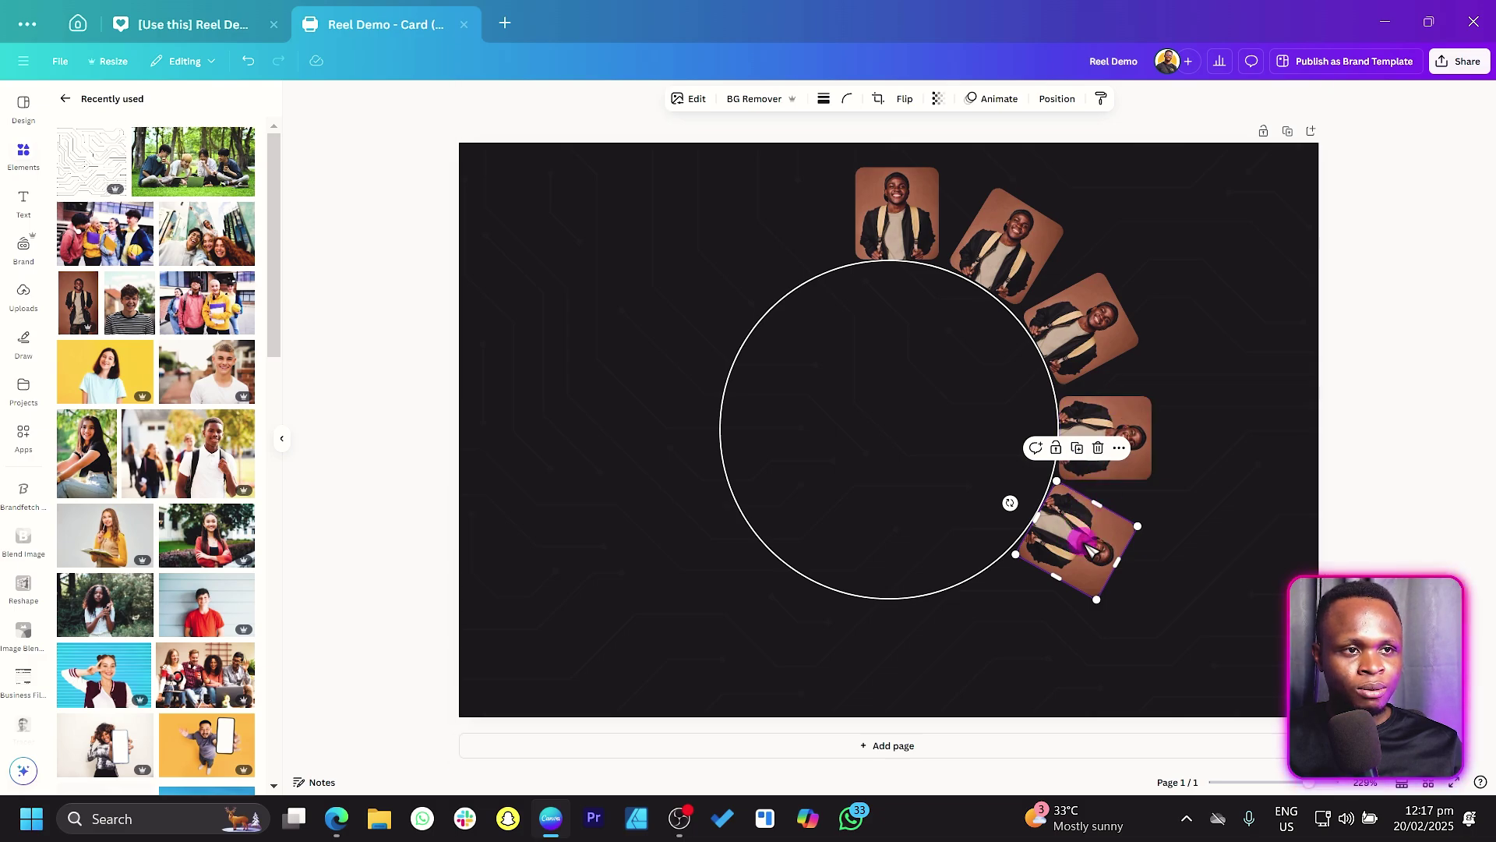
Step: Add three portrait copies along the bottom of the circle, each rotated with its base towards the circle
drag(1086, 543, 1014, 625)
drag(936, 582, 997, 603)
drag(949, 556, 956, 557)
drag(1000, 615, 893, 643)
drag(828, 687, 819, 646)
drag(888, 645, 762, 602)
Step: Add four portrait copies up the circle's left side, each rotated with its base towards the circle
drag(765, 638, 681, 579)
drag(638, 530, 663, 502)
drag(670, 573, 661, 461)
drag(726, 419, 738, 449)
drag(652, 464, 749, 289)
click(690, 460)
drag(806, 301, 791, 330)
drag(766, 279, 767, 280)
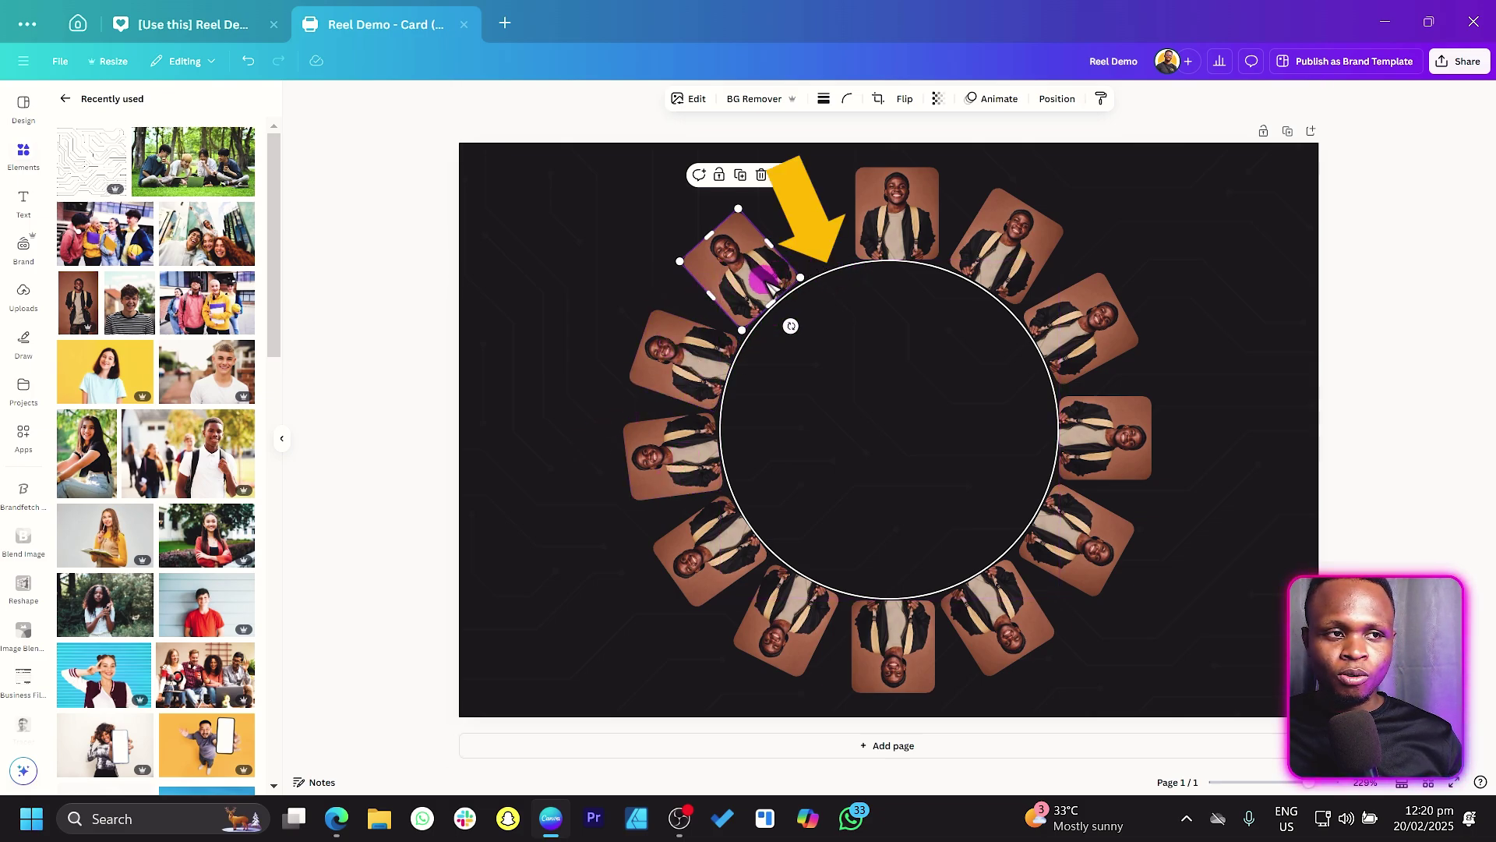
Step: Select all the portraits without the circle and scale them down slightly together
drag(402, 124, 1309, 561)
shift+click(1278, 194)
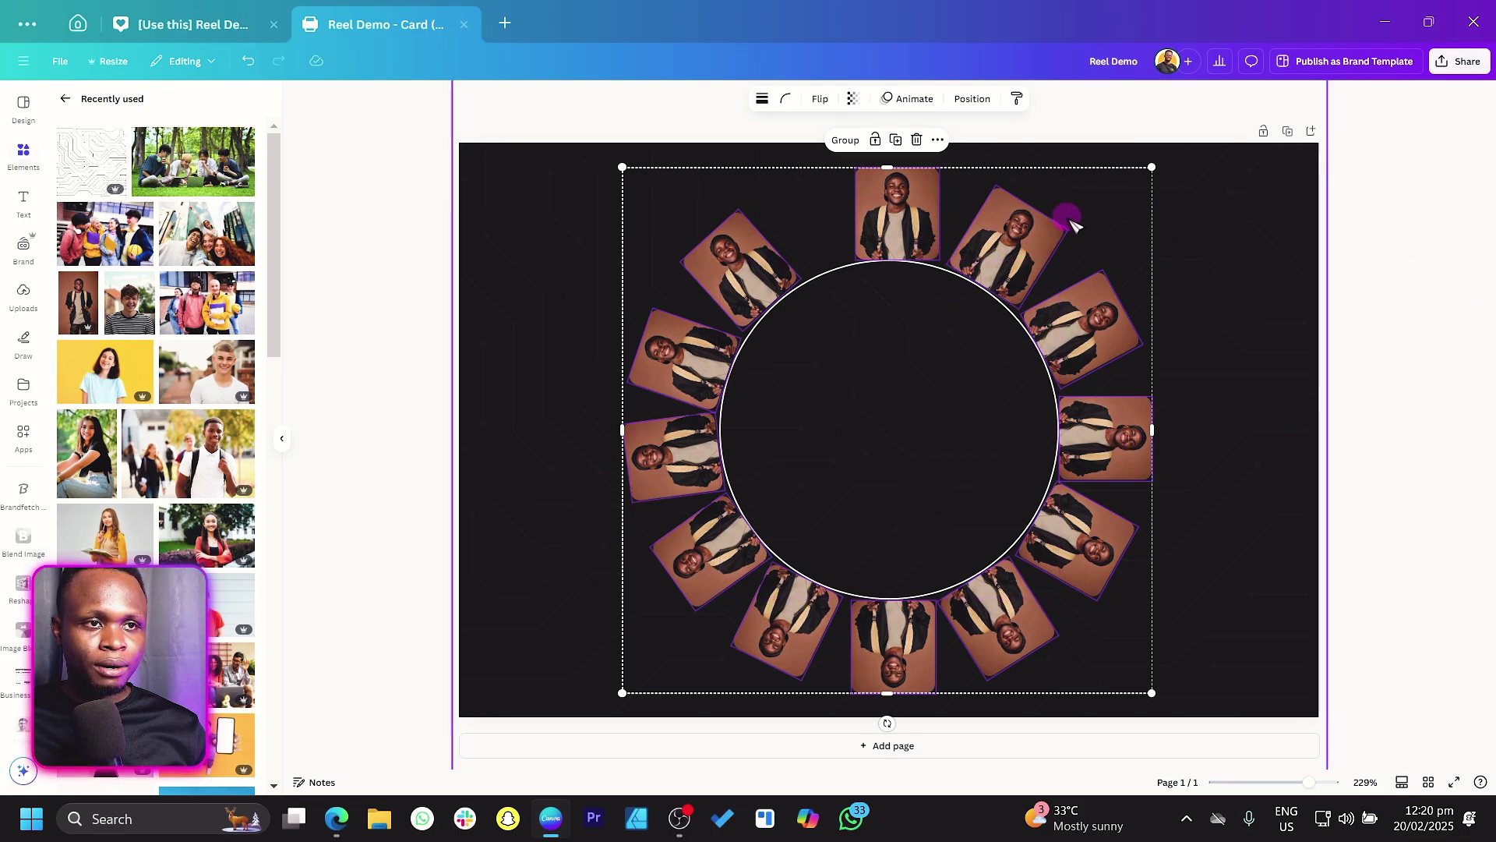
drag(1161, 170, 1125, 210)
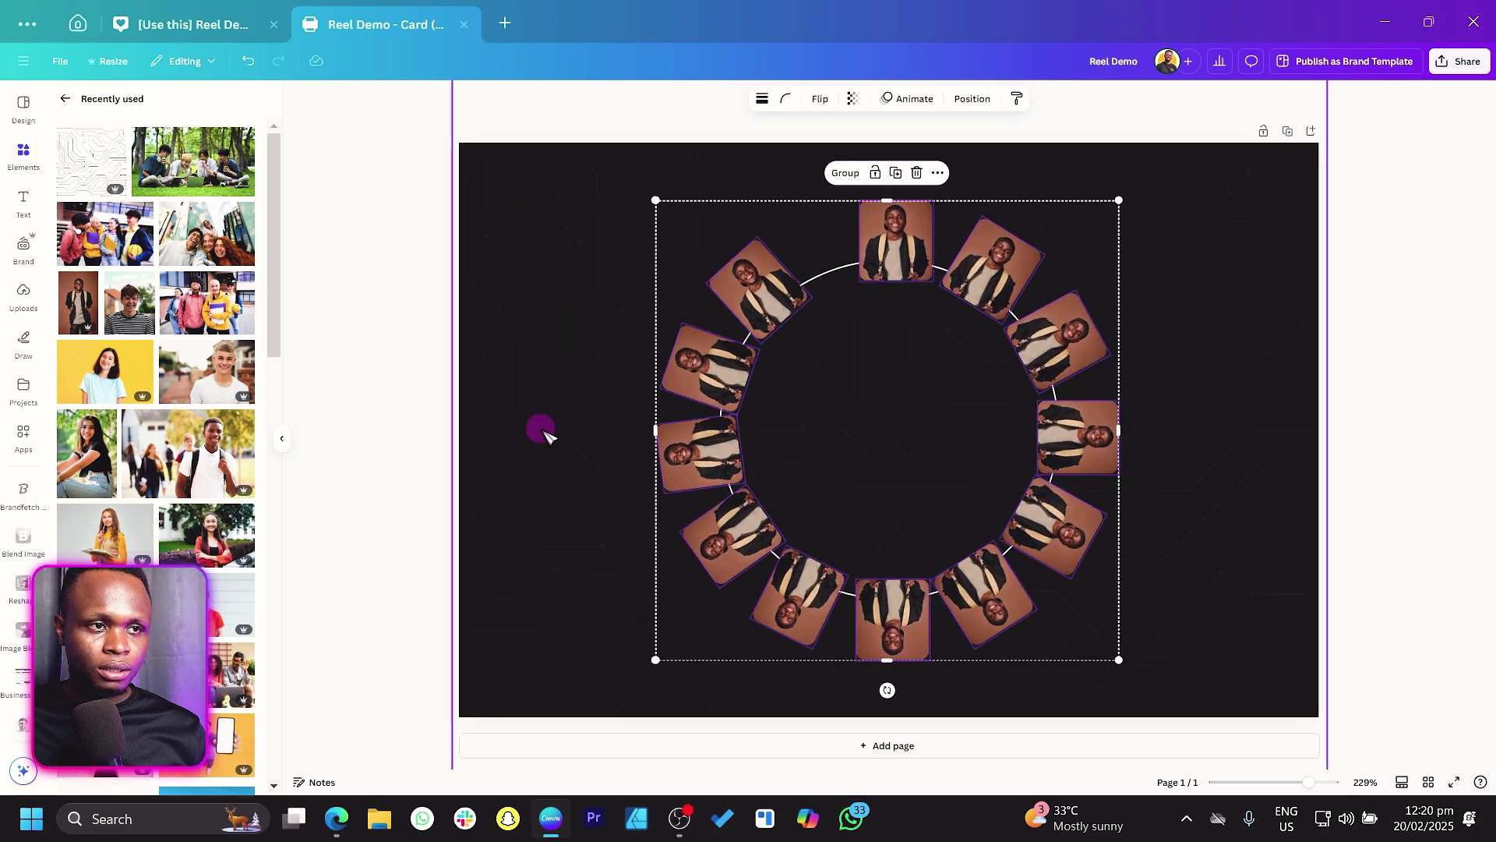
Step: Fill the gap at the circle's upper left with a rotated portrait copy and move the neighbouring left portraits outward onto the edge
click(697, 370)
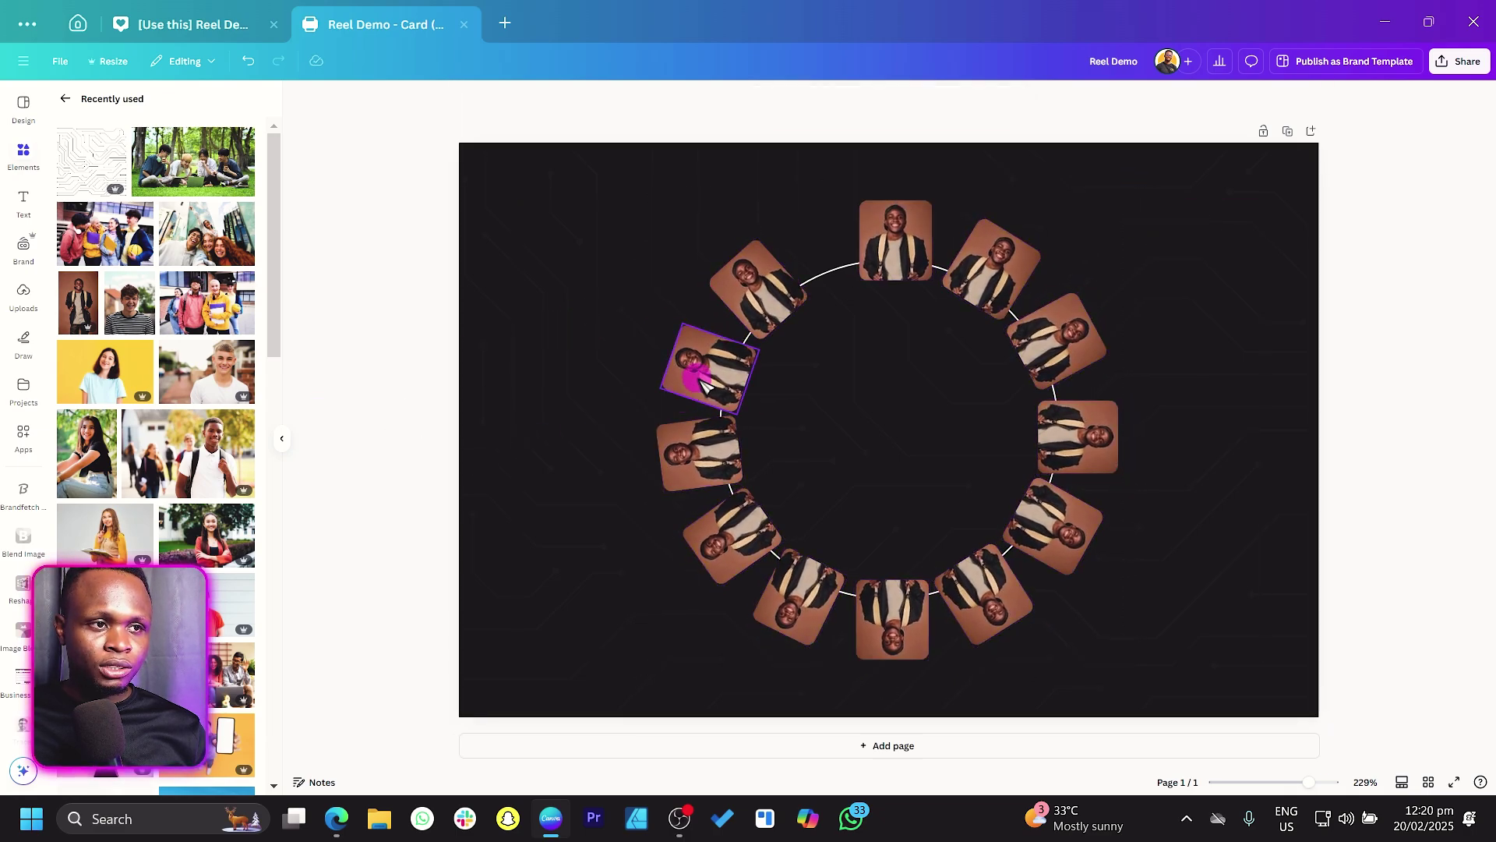
click(778, 309)
drag(779, 311, 841, 323)
drag(744, 293, 717, 290)
drag(712, 376, 694, 372)
drag(696, 433, 675, 437)
drag(813, 260, 801, 245)
drag(823, 296, 825, 296)
Step: Move the top and upper-right portraits back onto the circle's edge and adjust the rotation of the one beside the top
mouse_move(894, 272)
mouse_down()
mouse_move(901, 251)
mouse_move(888, 251)
mouse_up()
drag(983, 278, 977, 250)
drag(1053, 345, 1079, 324)
click(980, 253)
drag(943, 298, 950, 302)
Step: Respace the portraits on the circle's right side and rotate them to follow the curve
drag(1091, 438, 1115, 391)
click(1059, 305)
drag(995, 338, 998, 340)
drag(1050, 305, 1049, 303)
click(1091, 389)
mouse_move(1028, 389)
mouse_down()
mouse_move(1031, 407)
mouse_move(1091, 395)
mouse_move(1027, 397)
mouse_up()
click(1056, 305)
drag(1002, 341, 999, 338)
Step: Shift the lower-right and bottom portraits along the circle for even spacing and rotate them to follow the curve
drag(1052, 523, 1027, 465)
drag(1017, 603, 1087, 575)
drag(996, 600, 1011, 624)
drag(896, 639, 974, 644)
drag(906, 625, 985, 619)
Step: Move the lower-left portraits onto the circle's edge and adjust their rotation
drag(736, 528, 771, 511)
drag(799, 603, 779, 611)
drag(718, 579, 723, 567)
mouse_move(785, 620)
mouse_down()
mouse_move(772, 623)
mouse_move(783, 631)
mouse_up()
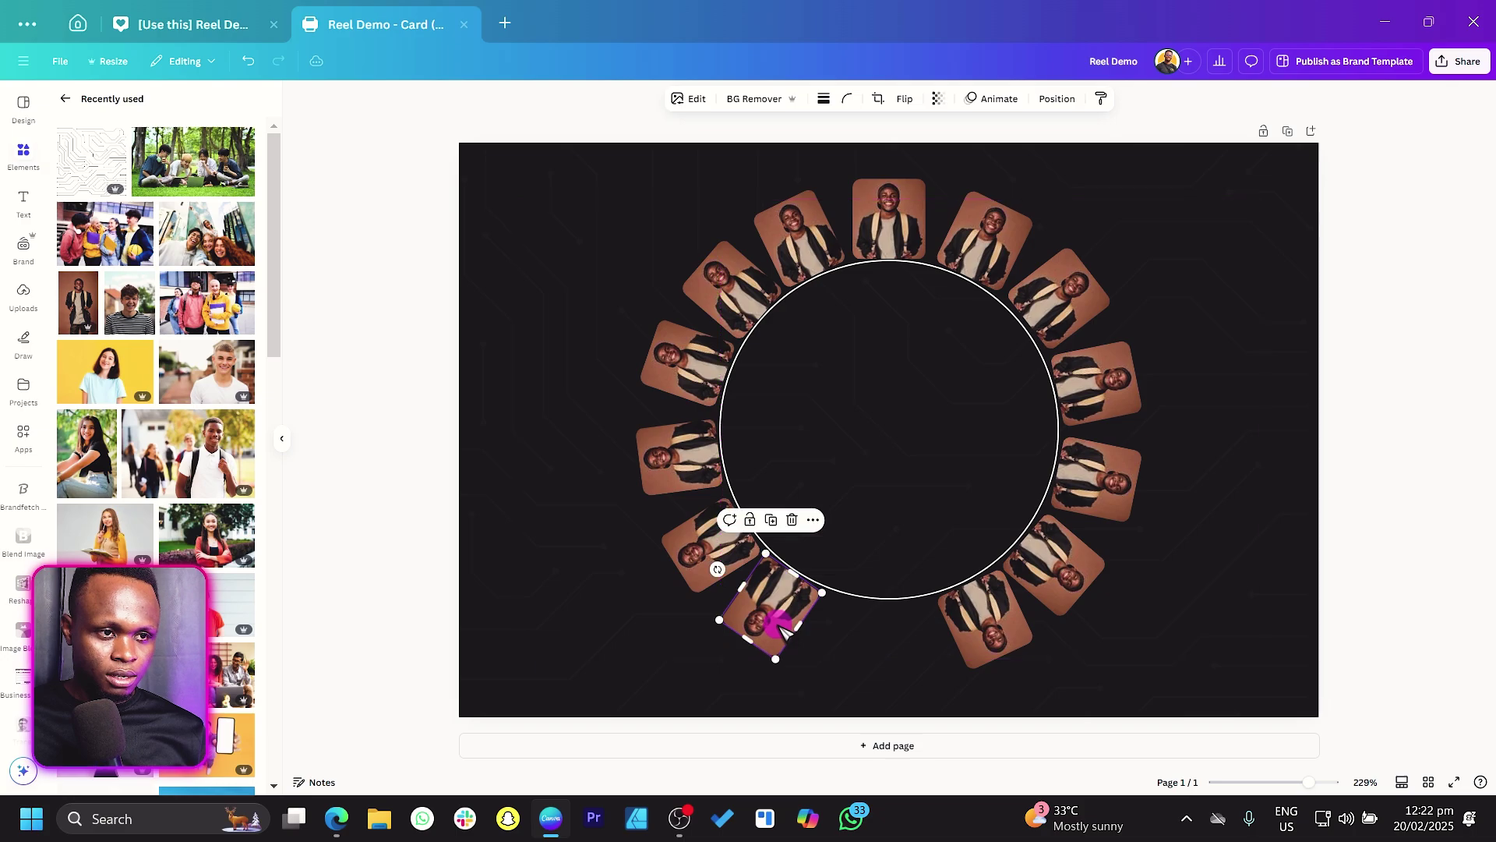
Step: Duplicate the lower-left portrait into the gap at the bottom of the circle, rotate it and even out the neighbouring portraits
key(ctrl+d)
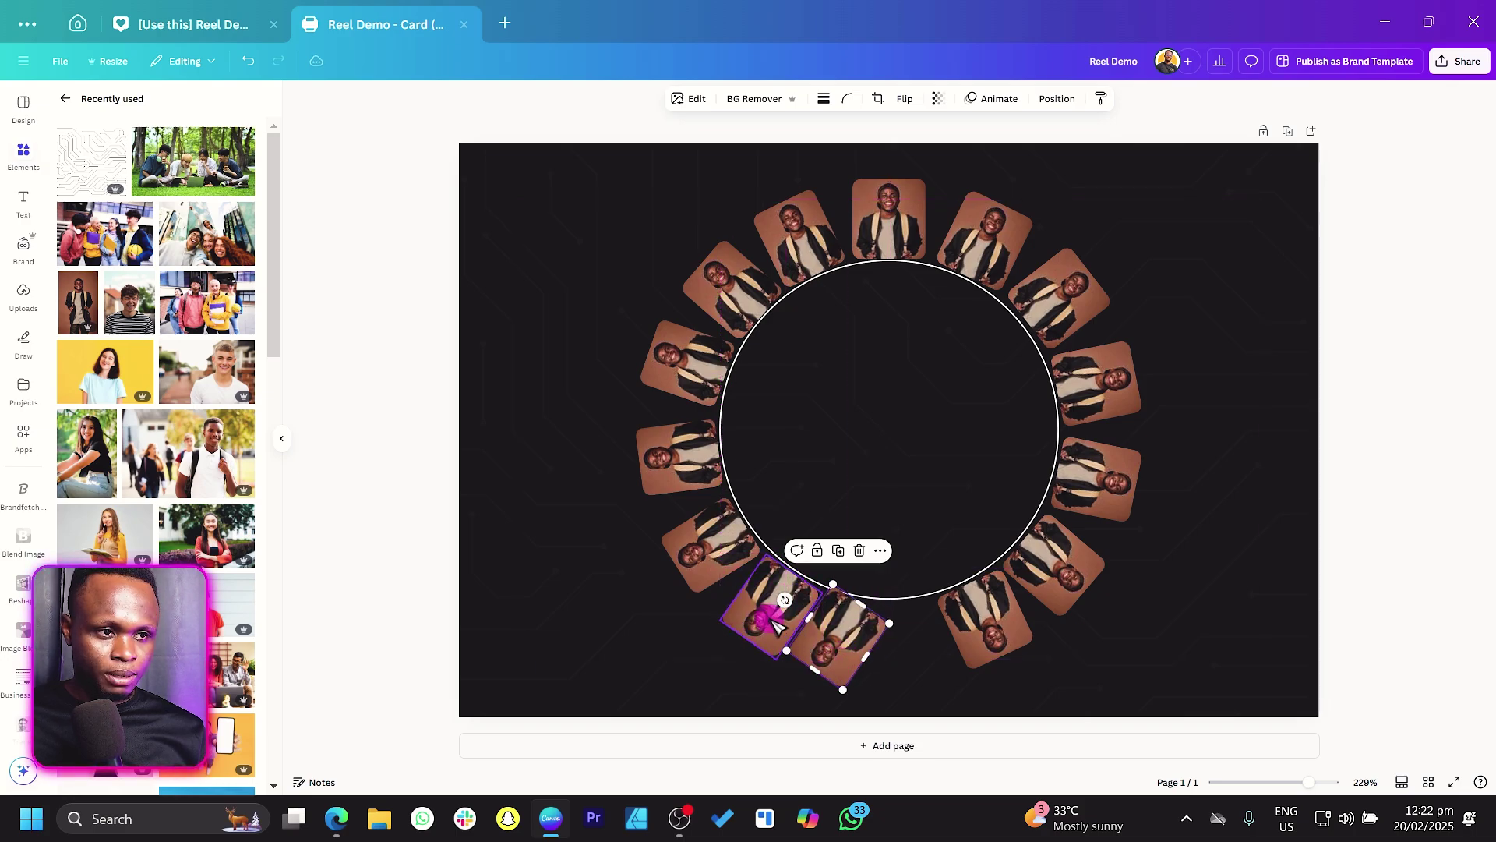
drag(786, 606, 858, 653)
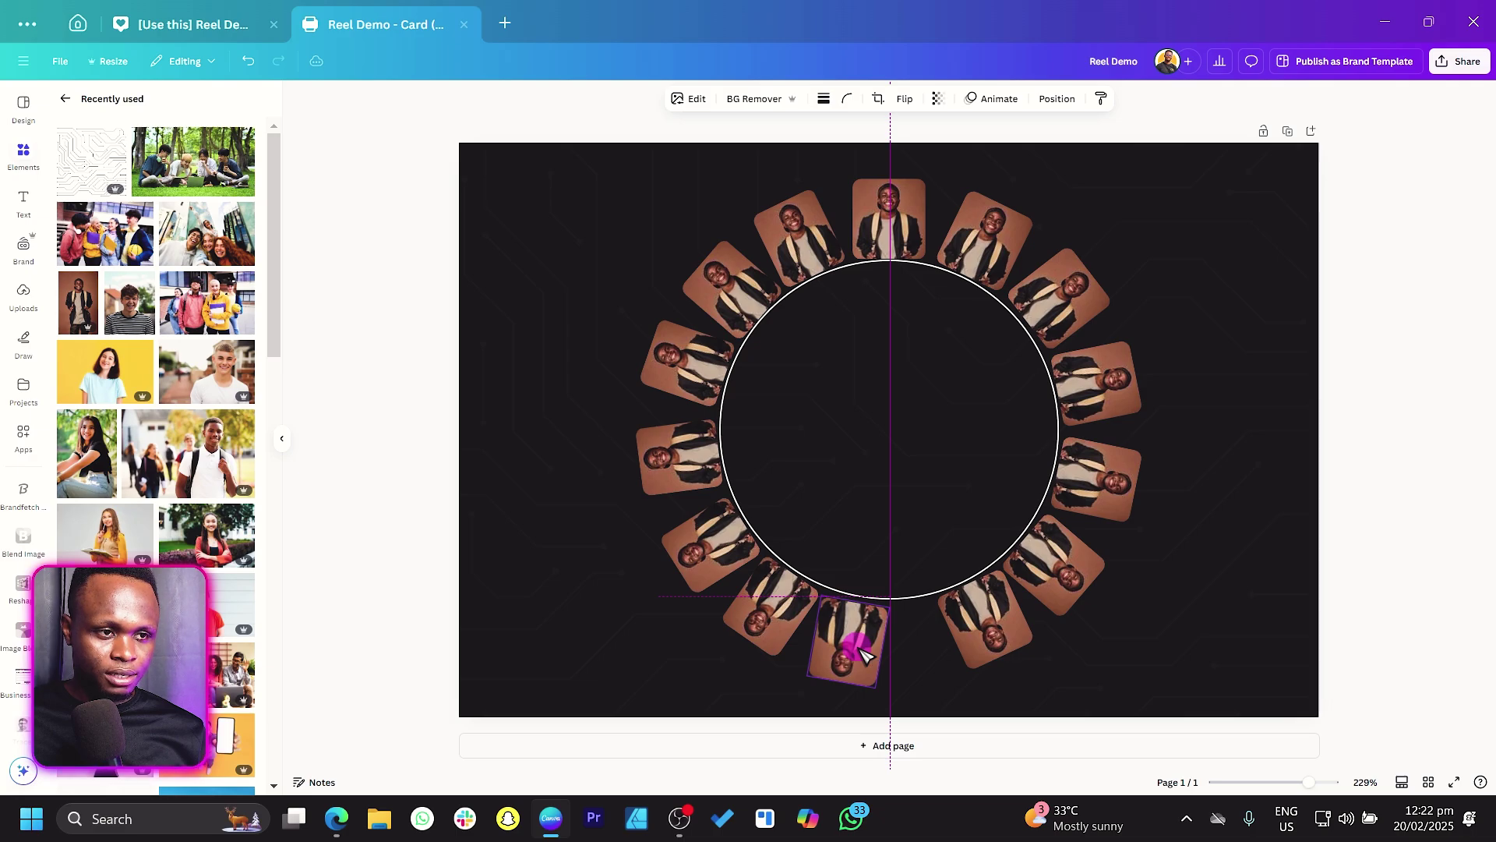
drag(863, 648, 860, 648)
drag(988, 639, 973, 645)
drag(859, 645, 794, 638)
drag(756, 619, 762, 625)
drag(858, 645, 873, 645)
drag(974, 643, 981, 643)
drag(838, 644, 771, 510)
click(990, 651)
Step: Respace and rotate the portraits on the circle's left and upper-left sides to close the ring evenly
click(678, 483)
click(670, 341)
drag(751, 385, 746, 397)
drag(701, 378, 701, 387)
click(689, 466)
drag(745, 307, 733, 317)
drag(701, 393, 691, 391)
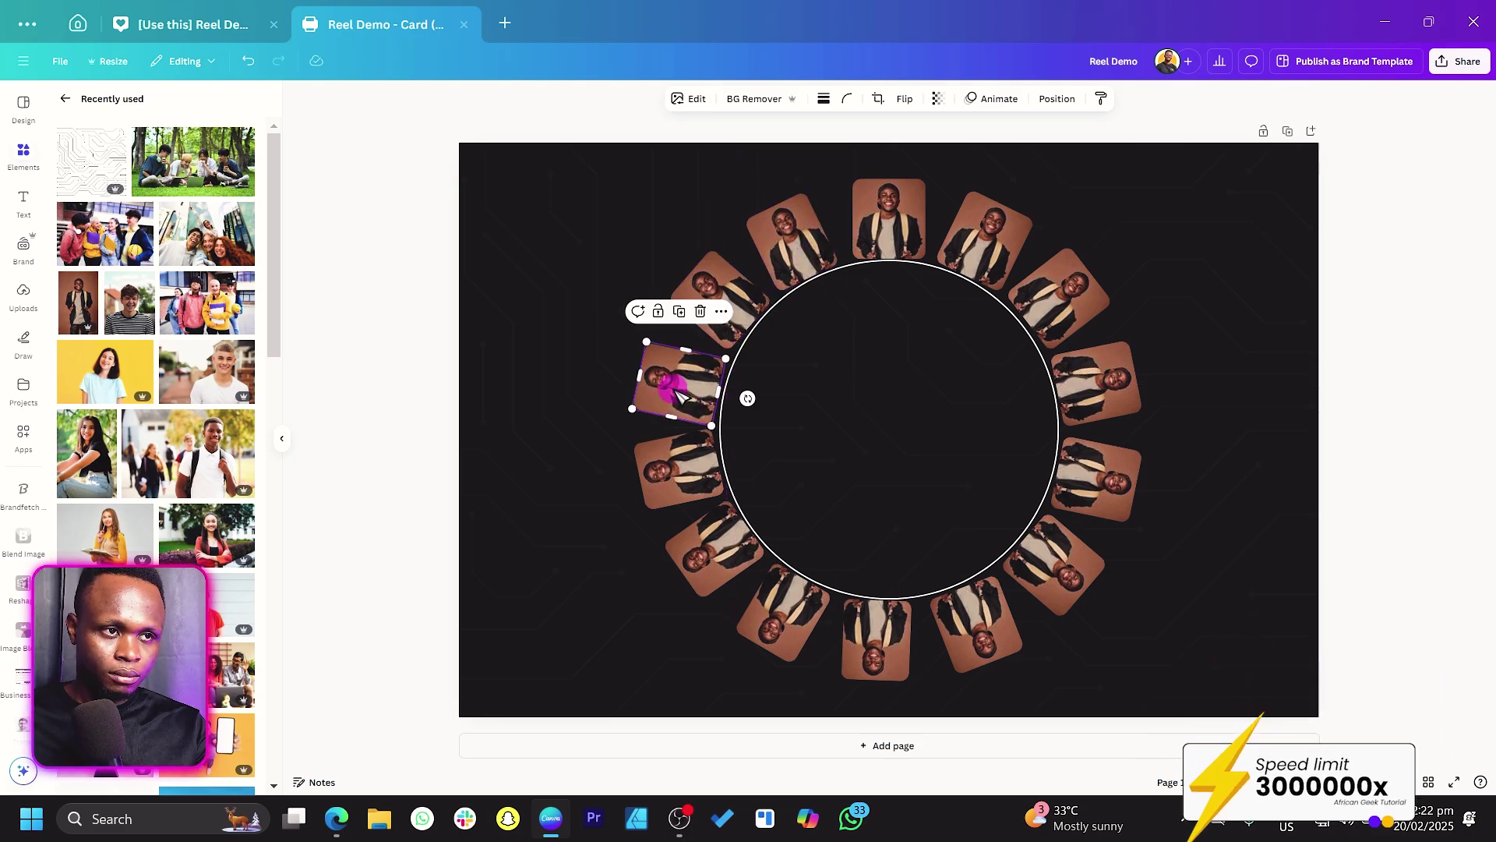
click(717, 300)
click(314, 242)
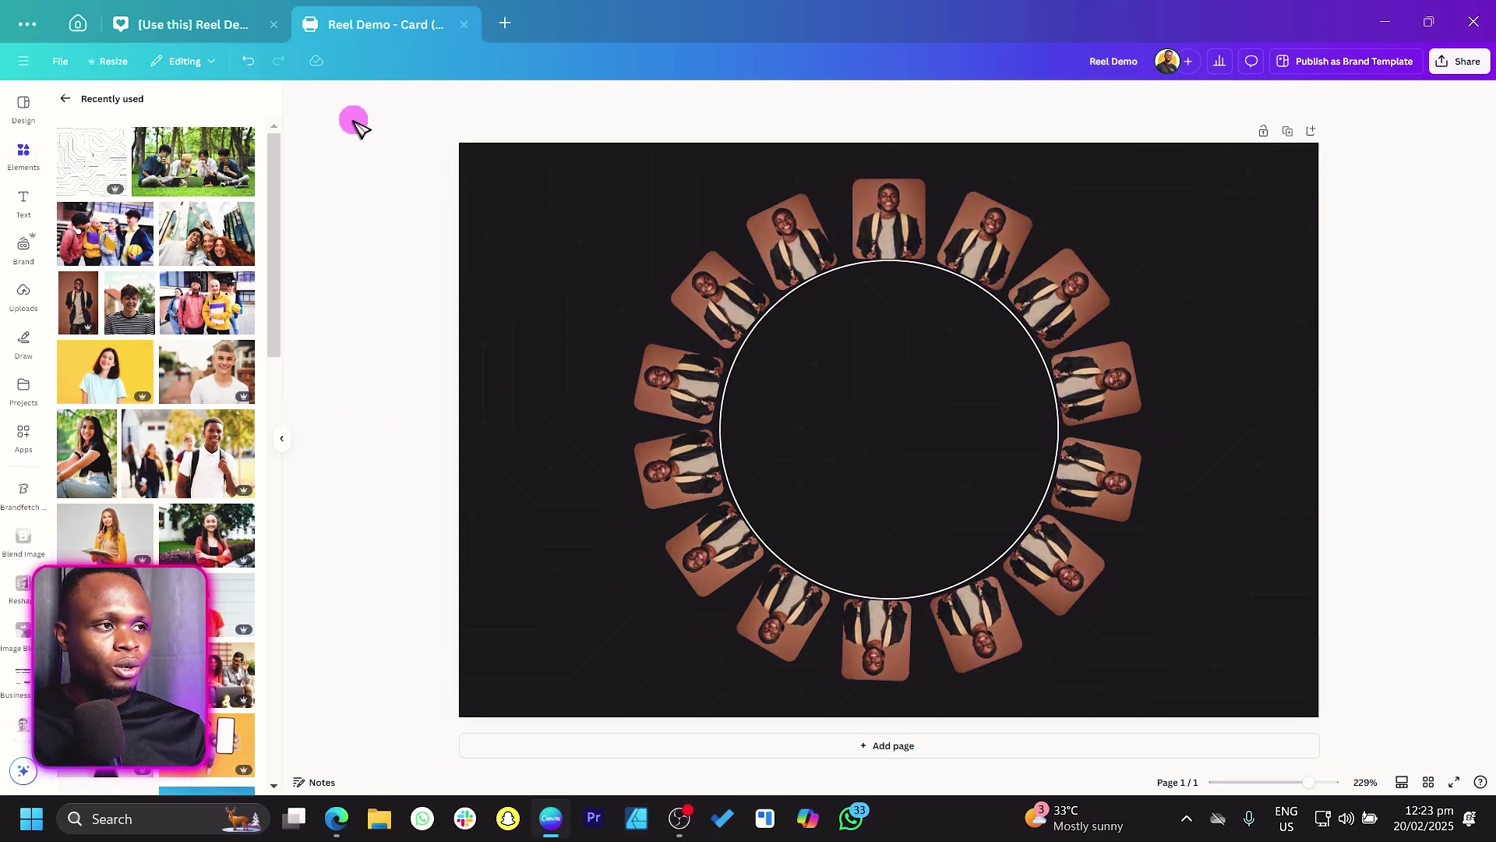
Step: Replace the three portraits clockwise from the top one with recently used group photos of young people
drag(188, 173, 978, 263)
click(29, 237)
drag(152, 261, 1060, 300)
drag(209, 250, 1095, 382)
click(411, 410)
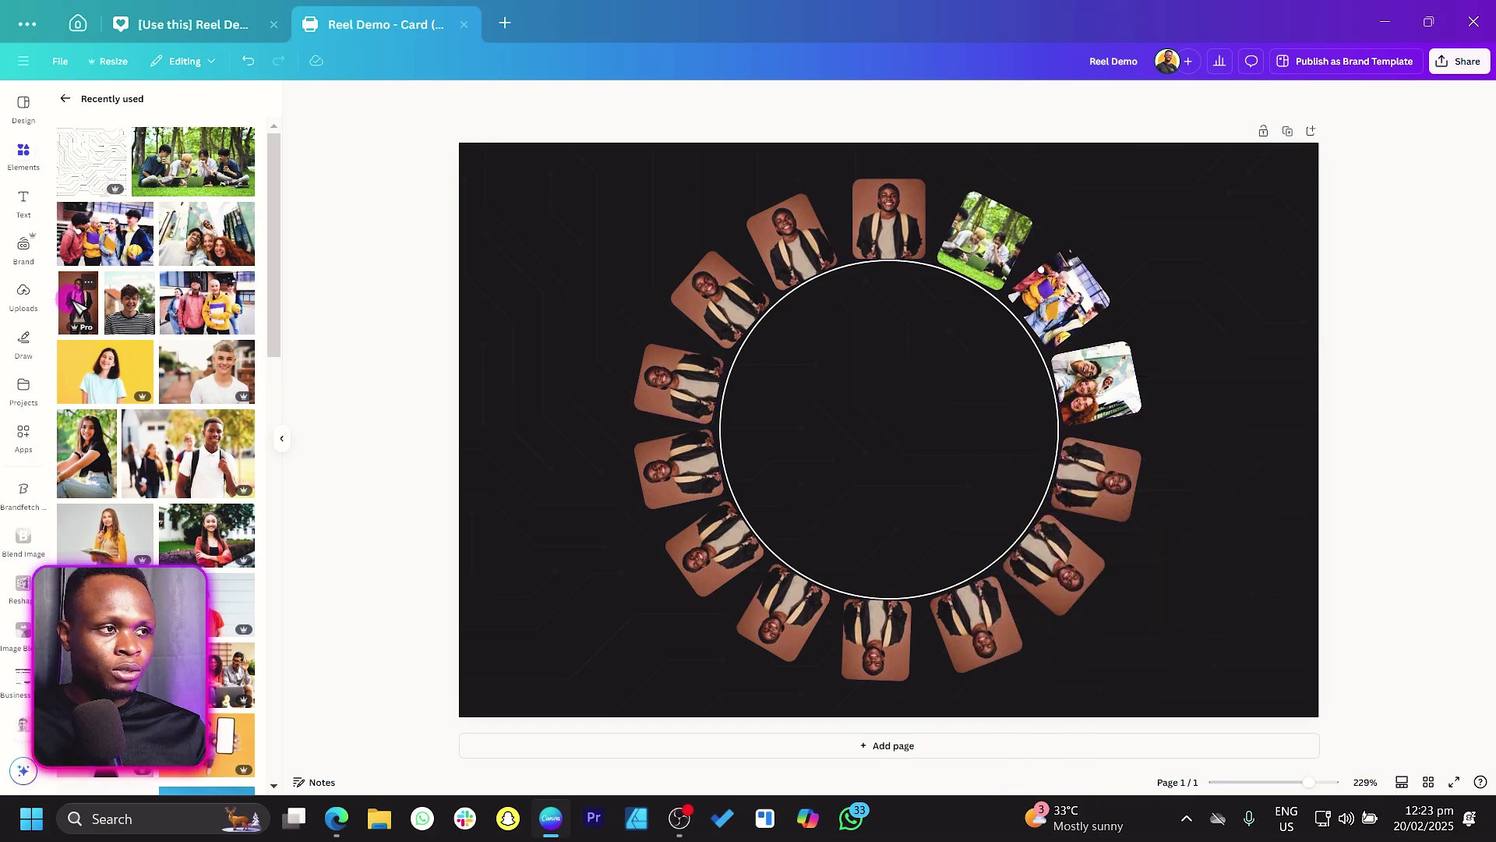
Step: Replace the next three portraits clockwise with the boy in stripes, the woman on yellow and the blond young man
drag(130, 304, 1119, 505)
drag(111, 390, 1043, 575)
drag(204, 384, 994, 629)
double_click(969, 630)
click(880, 649)
Step: Replace the bottom and lower-left portraits with the long-haired woman and the man in white, adjusting each photo within its frame
drag(173, 543, 835, 657)
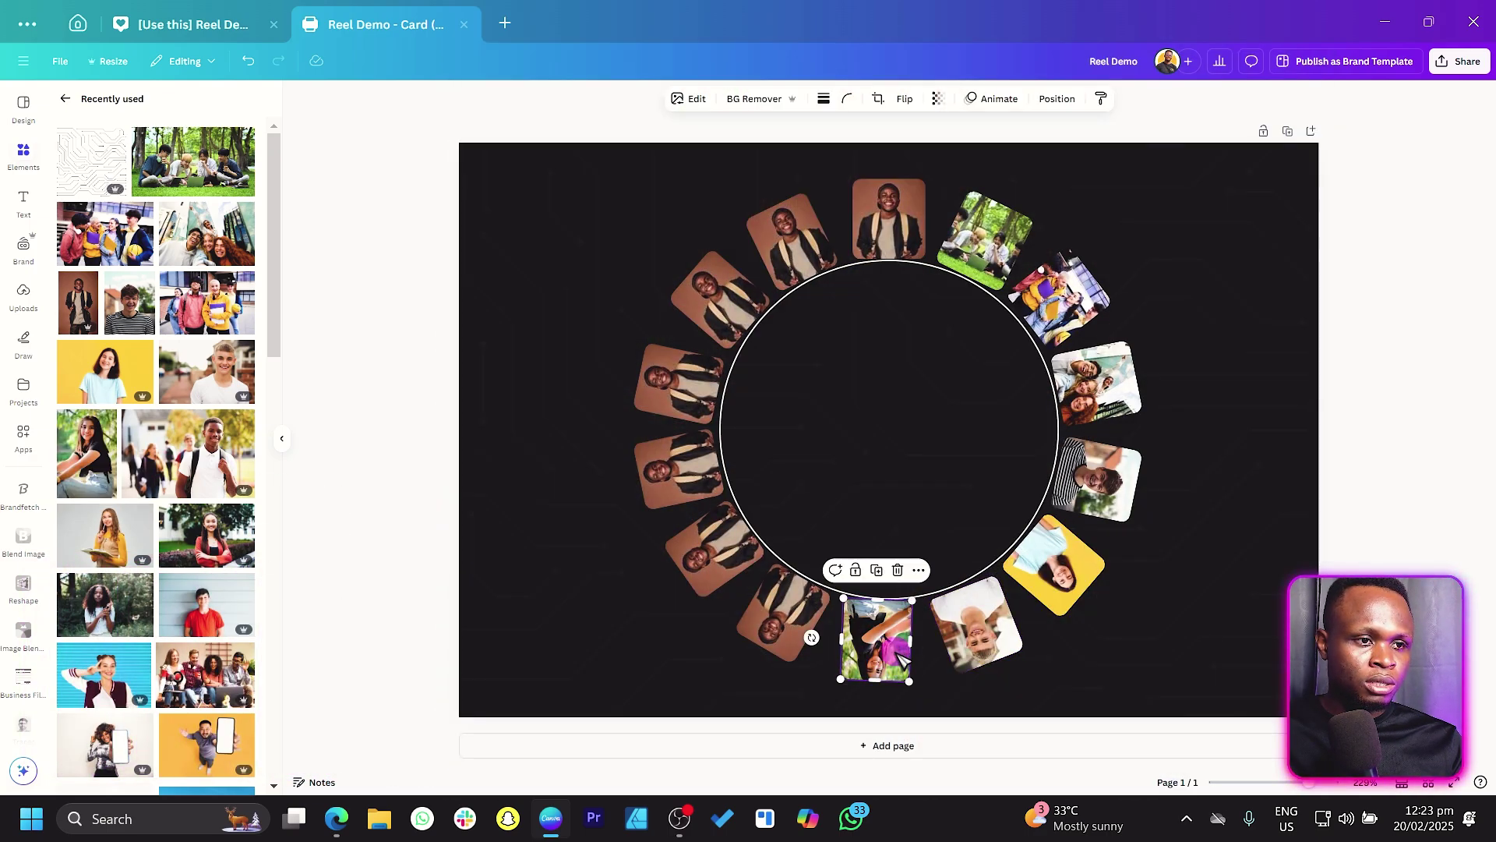
double_click(845, 651)
click(773, 640)
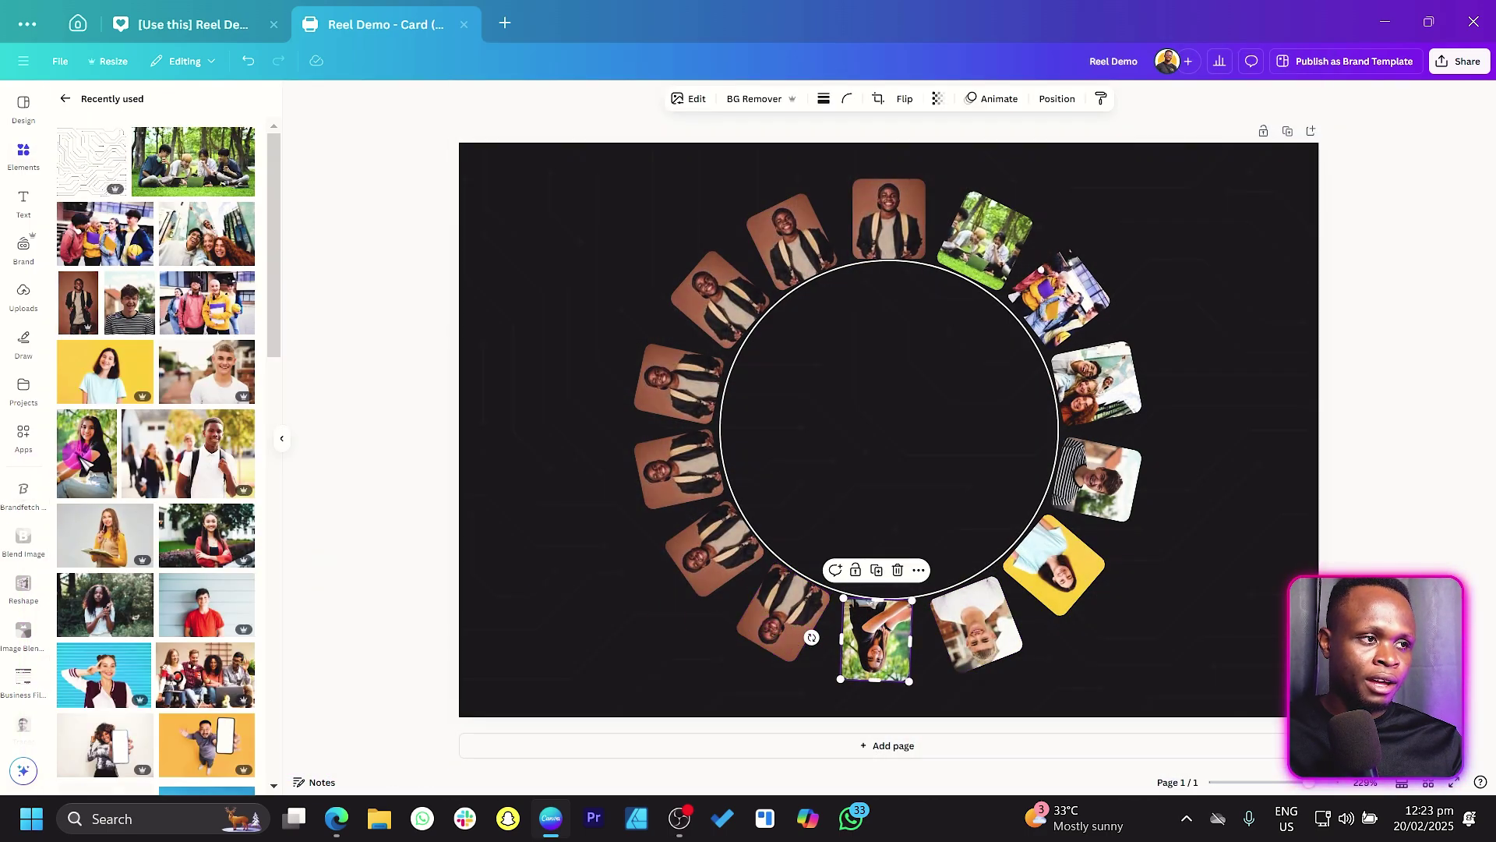
drag(175, 471, 787, 630)
double_click(787, 630)
click(638, 536)
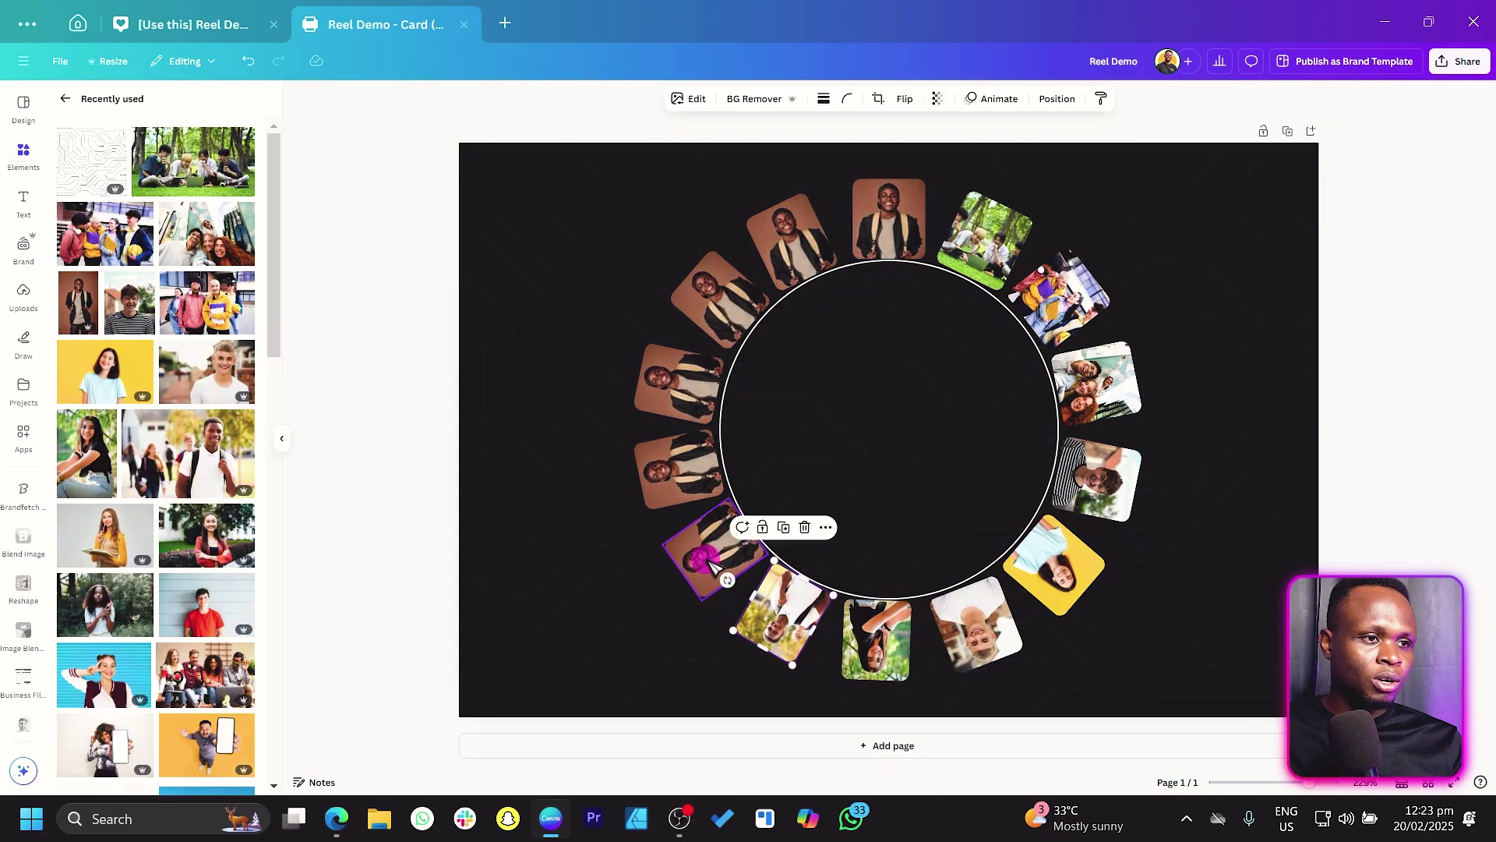
Step: Replace the next four left-side portraits with the woman in yellow, woman in red, person on blue stripes and seated group
drag(105, 536, 723, 574)
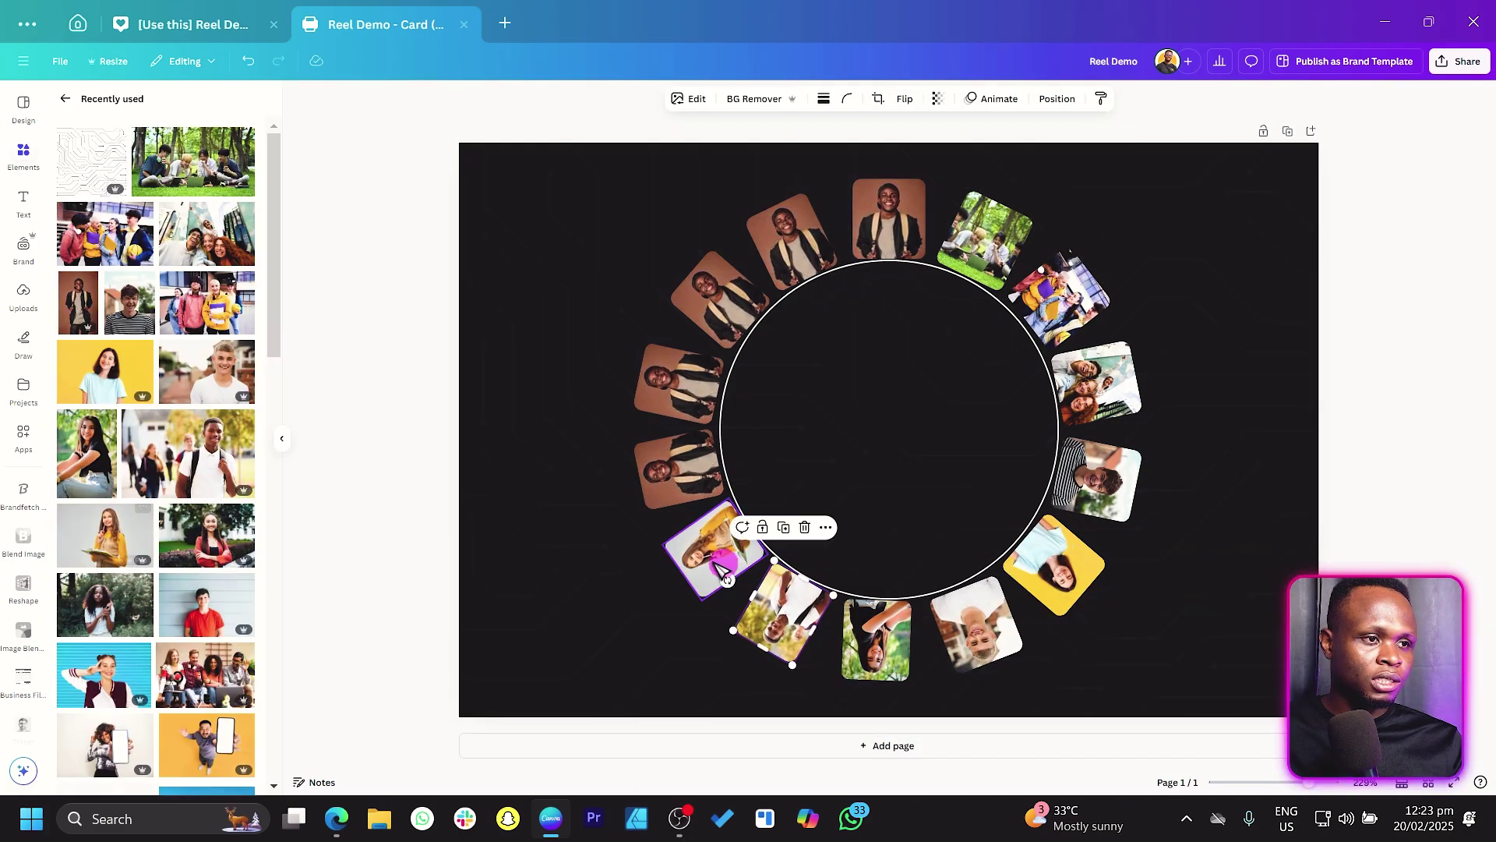
drag(199, 538, 662, 472)
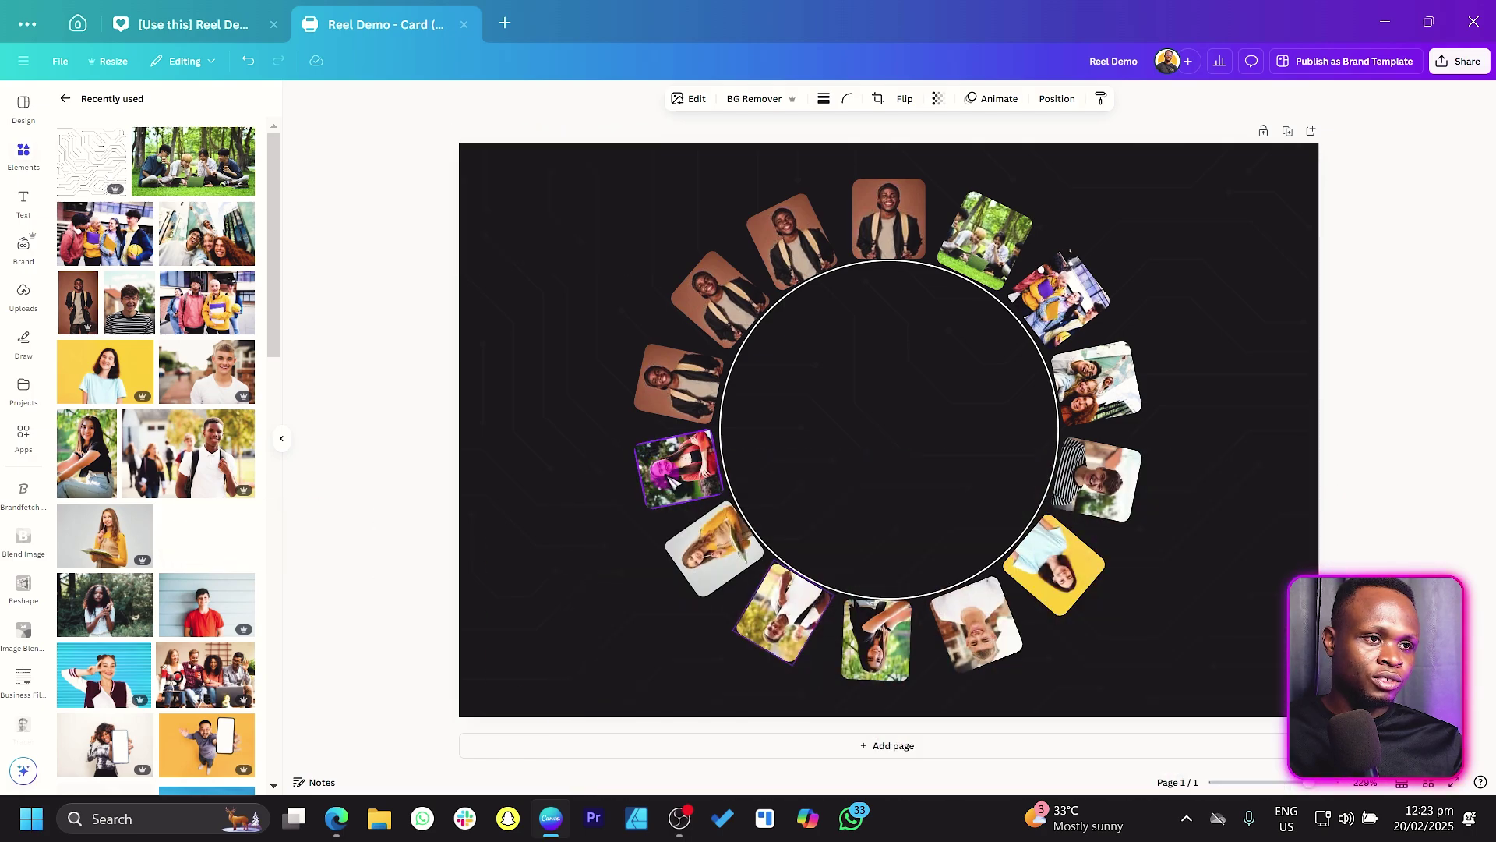
drag(115, 681, 671, 384)
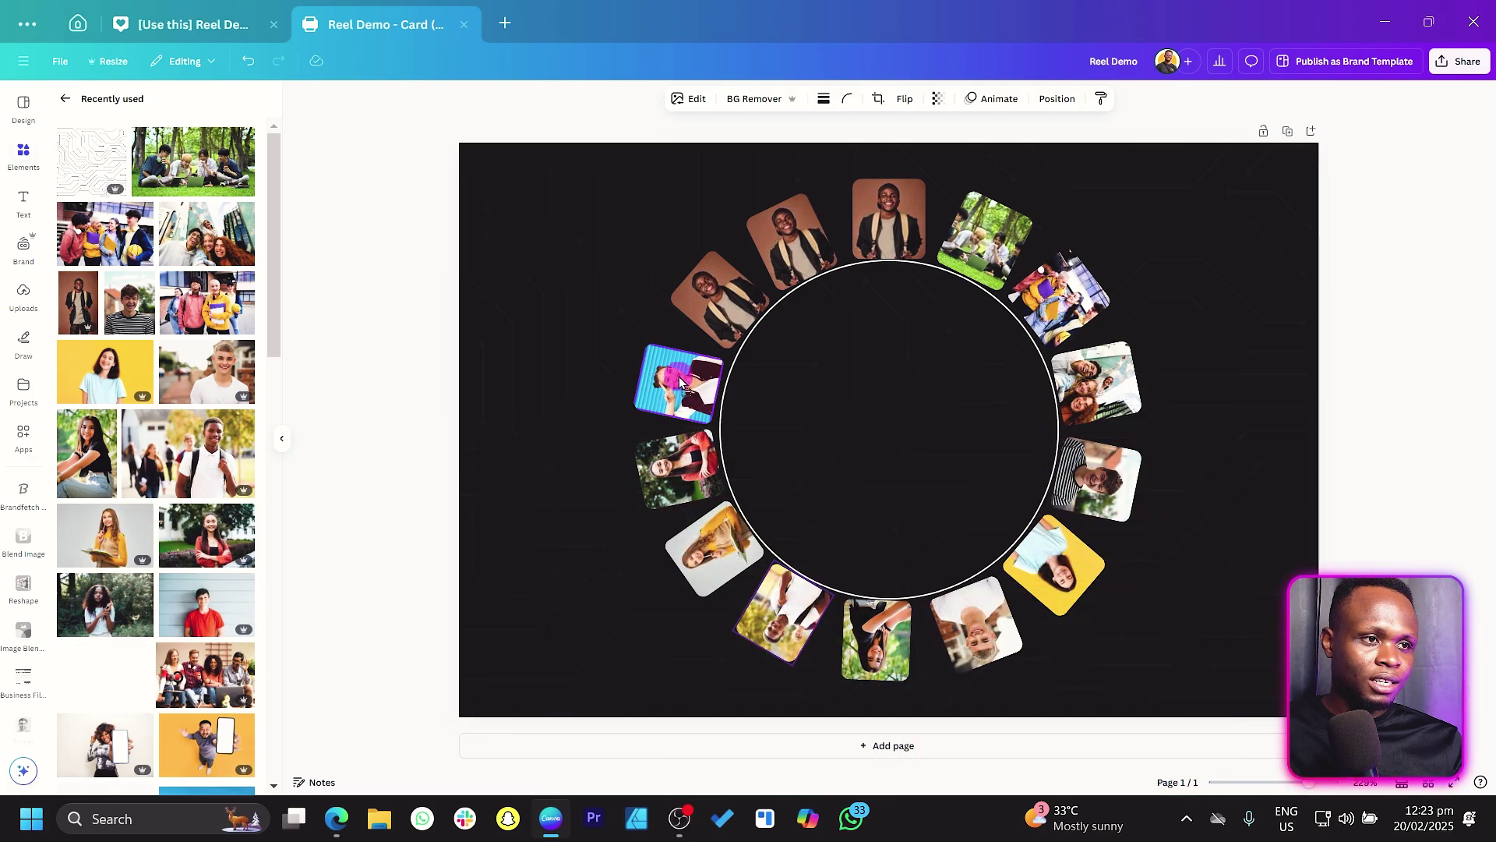
drag(204, 684, 734, 298)
Step: Search the elements for "teenage" and show all photo results
scroll(178, 427, down, 2)
scroll(165, 390, up, 2)
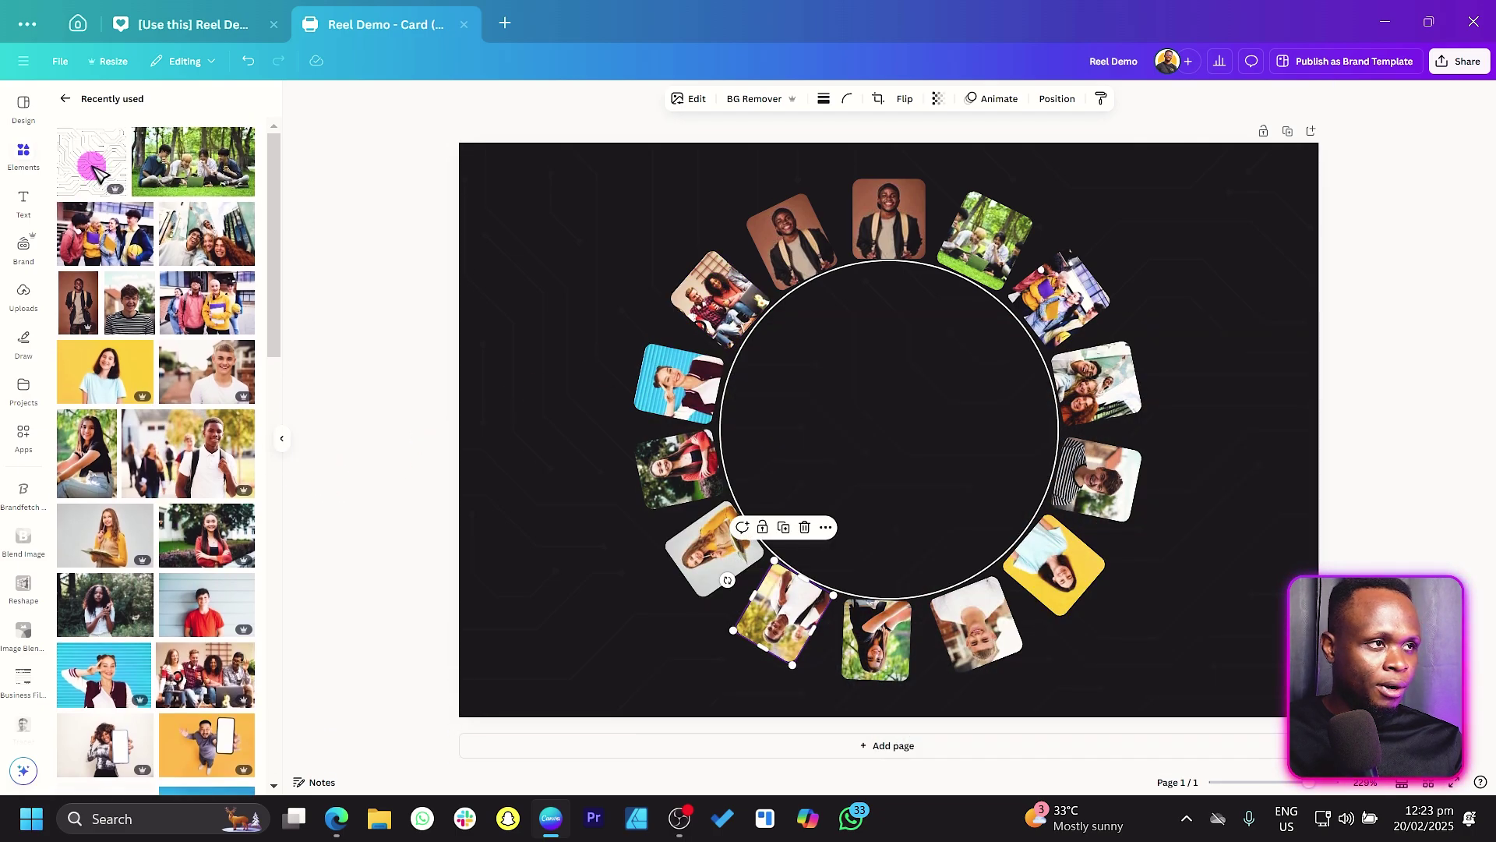
click(68, 100)
click(121, 104)
text(teenage)
key(Return)
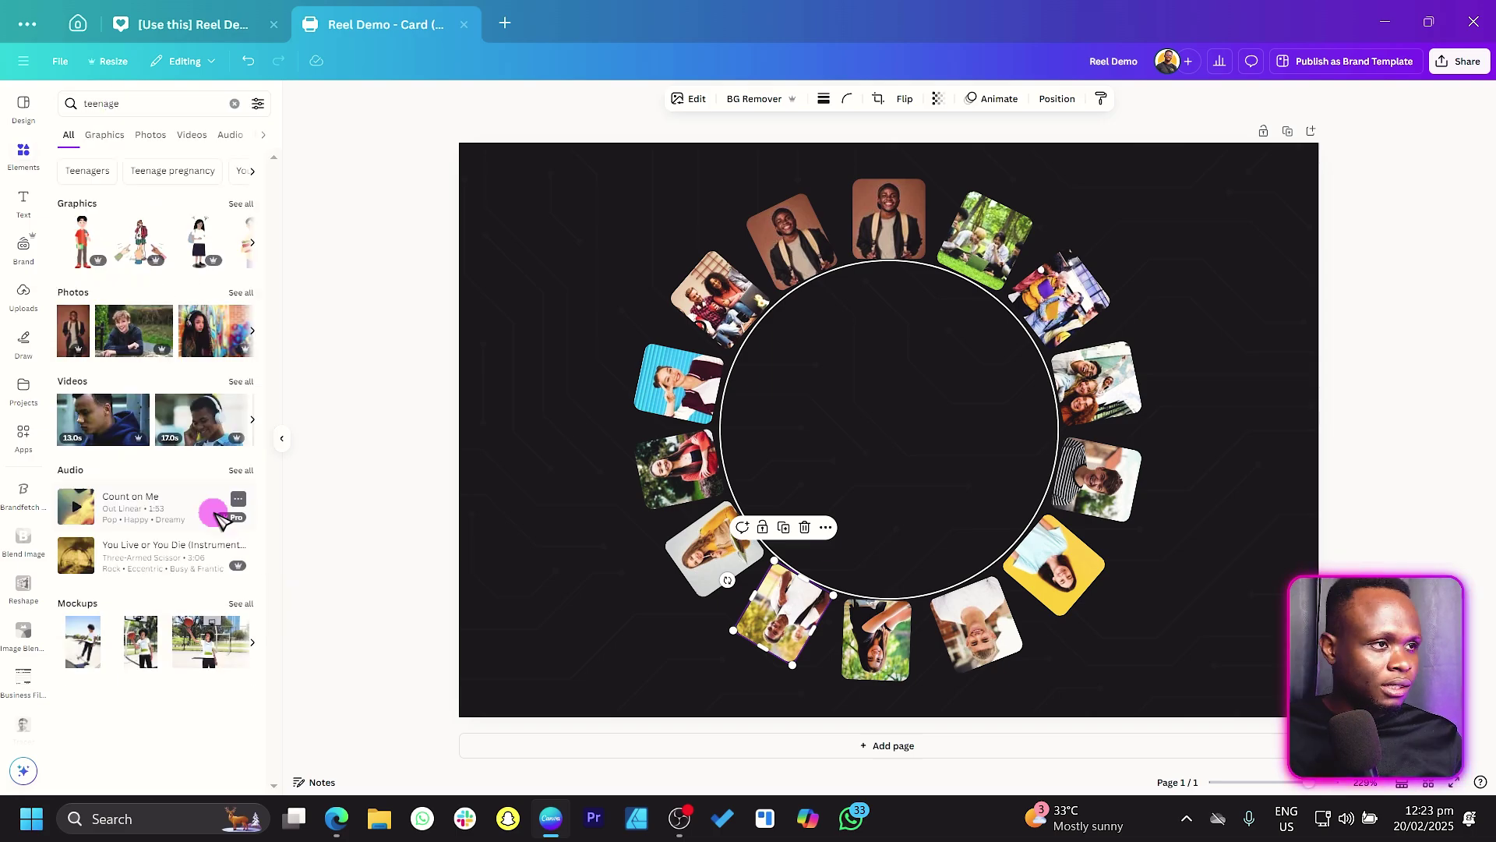
click(244, 292)
Step: Replace the portrait just left of the top one with the smiling long-haired blonde girl and adjust its crop
scroll(257, 444, down, 6)
drag(124, 433, 793, 258)
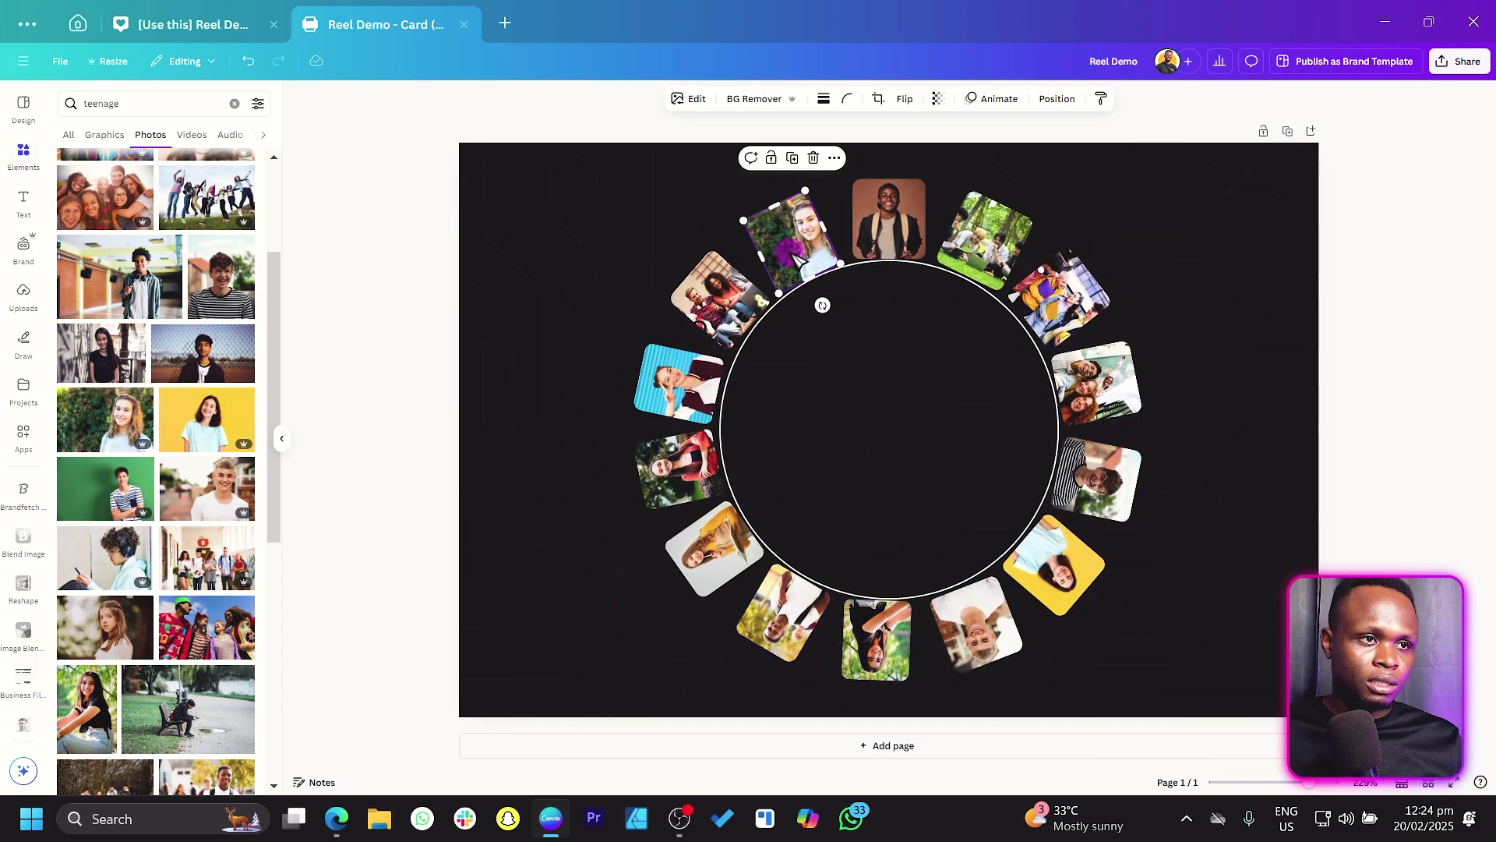
double_click(797, 259)
click(514, 366)
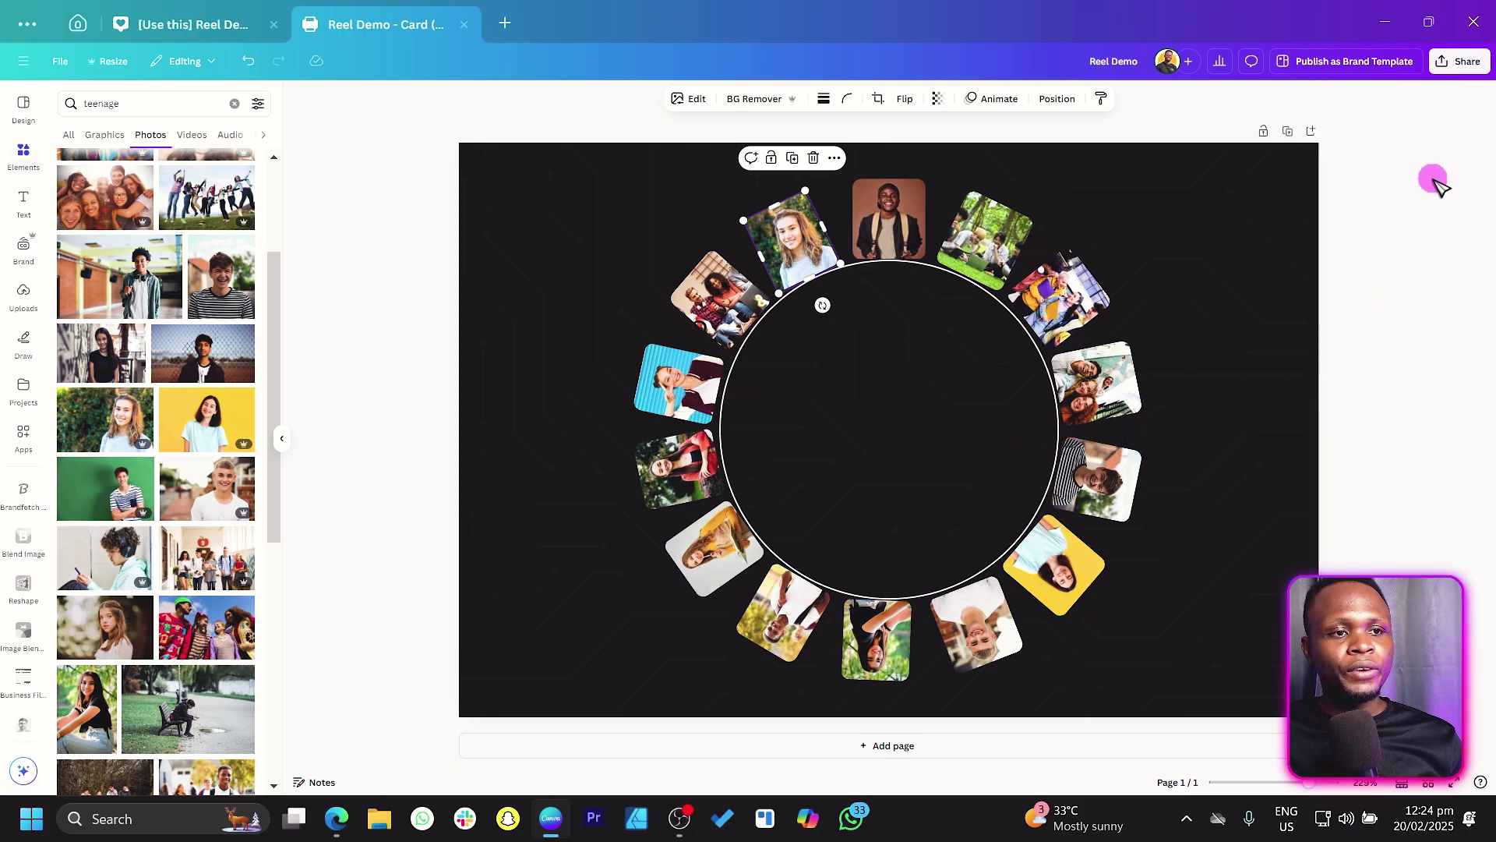
Step: Delete the white guide circle and group all the photos of the ring
click(907, 492)
key(Delete)
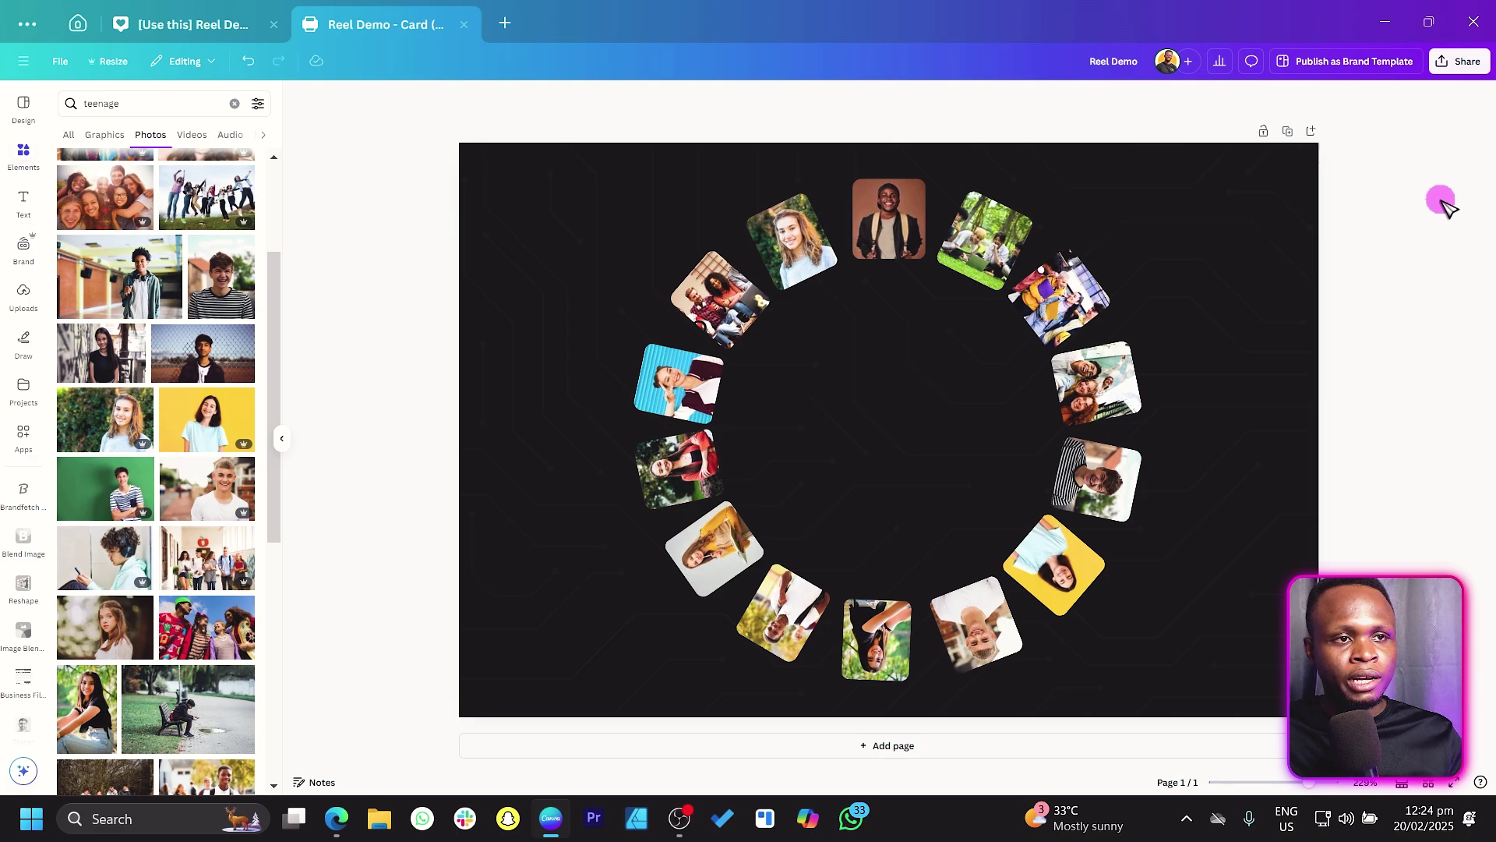
drag(1453, 156, 386, 693)
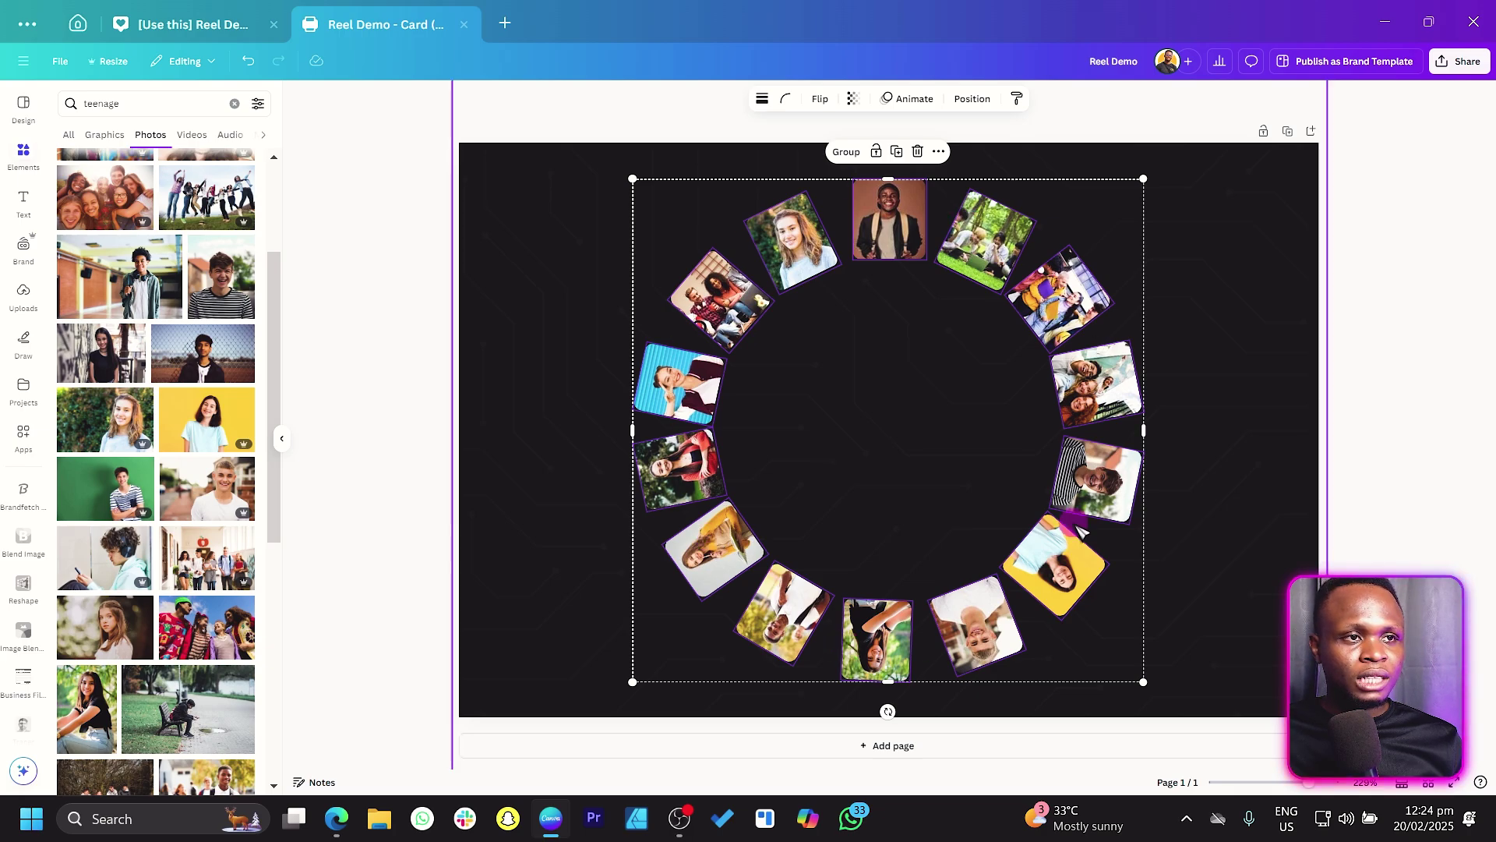
click(846, 151)
mouse_move(828, 279)
mouse_down()
mouse_move(927, 267)
mouse_move(831, 289)
mouse_up()
click(363, 393)
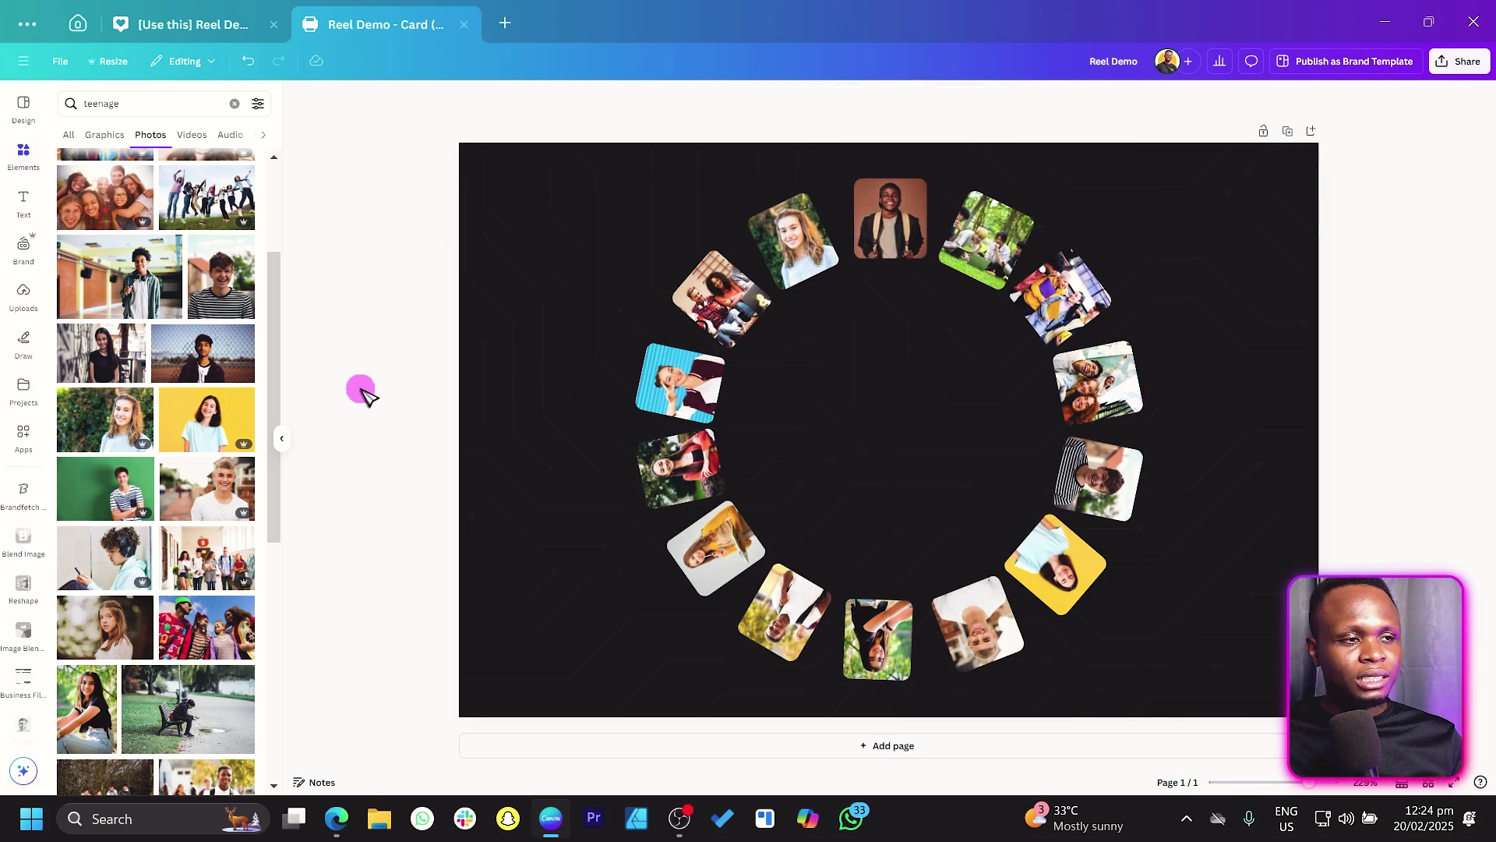
Step: Add a rectangle and stretch it across the full page width over the lower third of the photo ring
key(r)
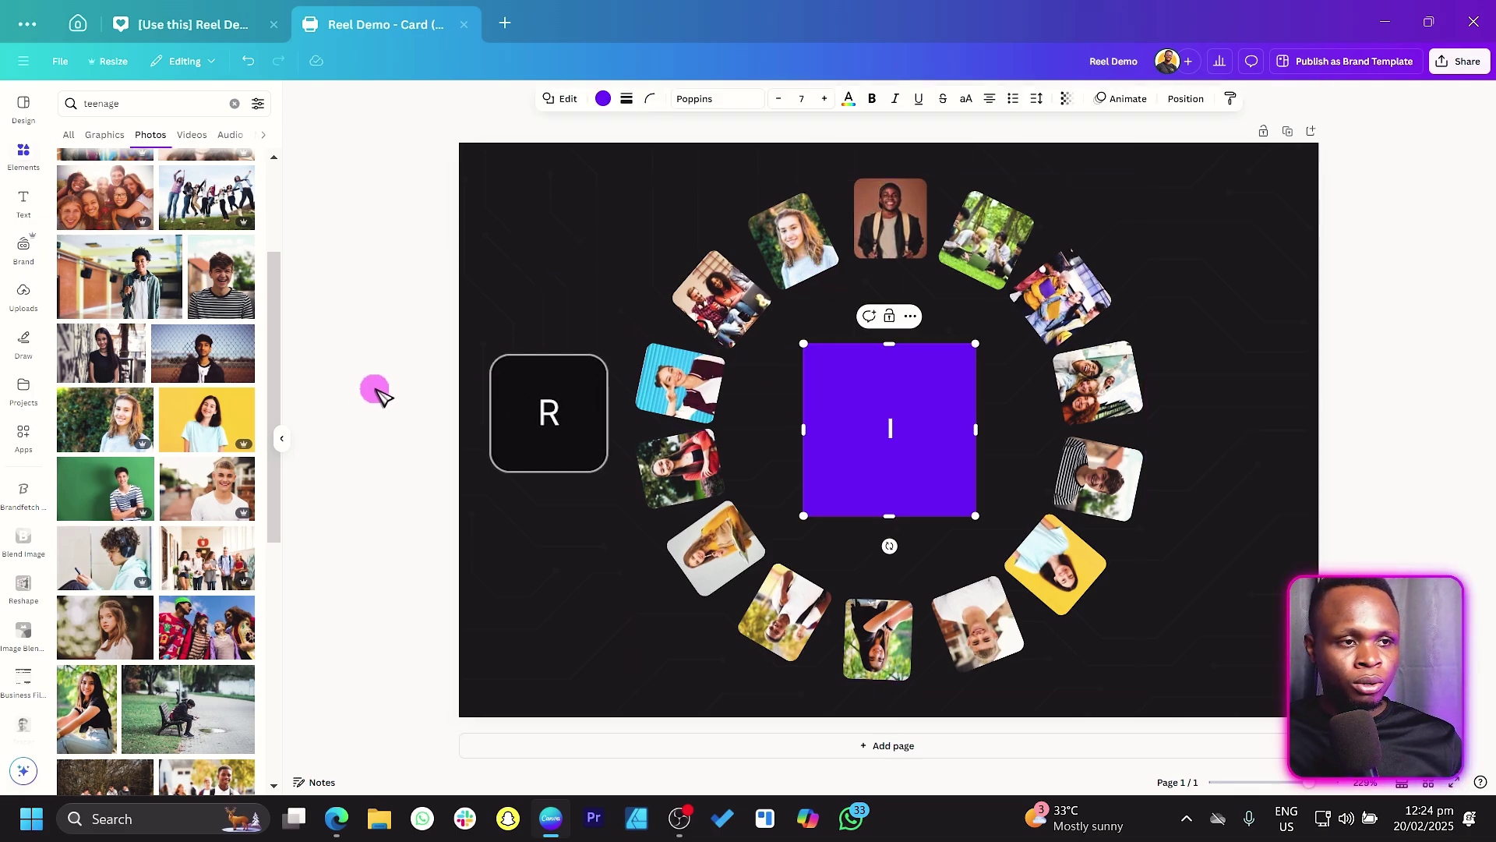
drag(801, 430, 430, 491)
drag(542, 518, 531, 585)
drag(557, 444, 551, 608)
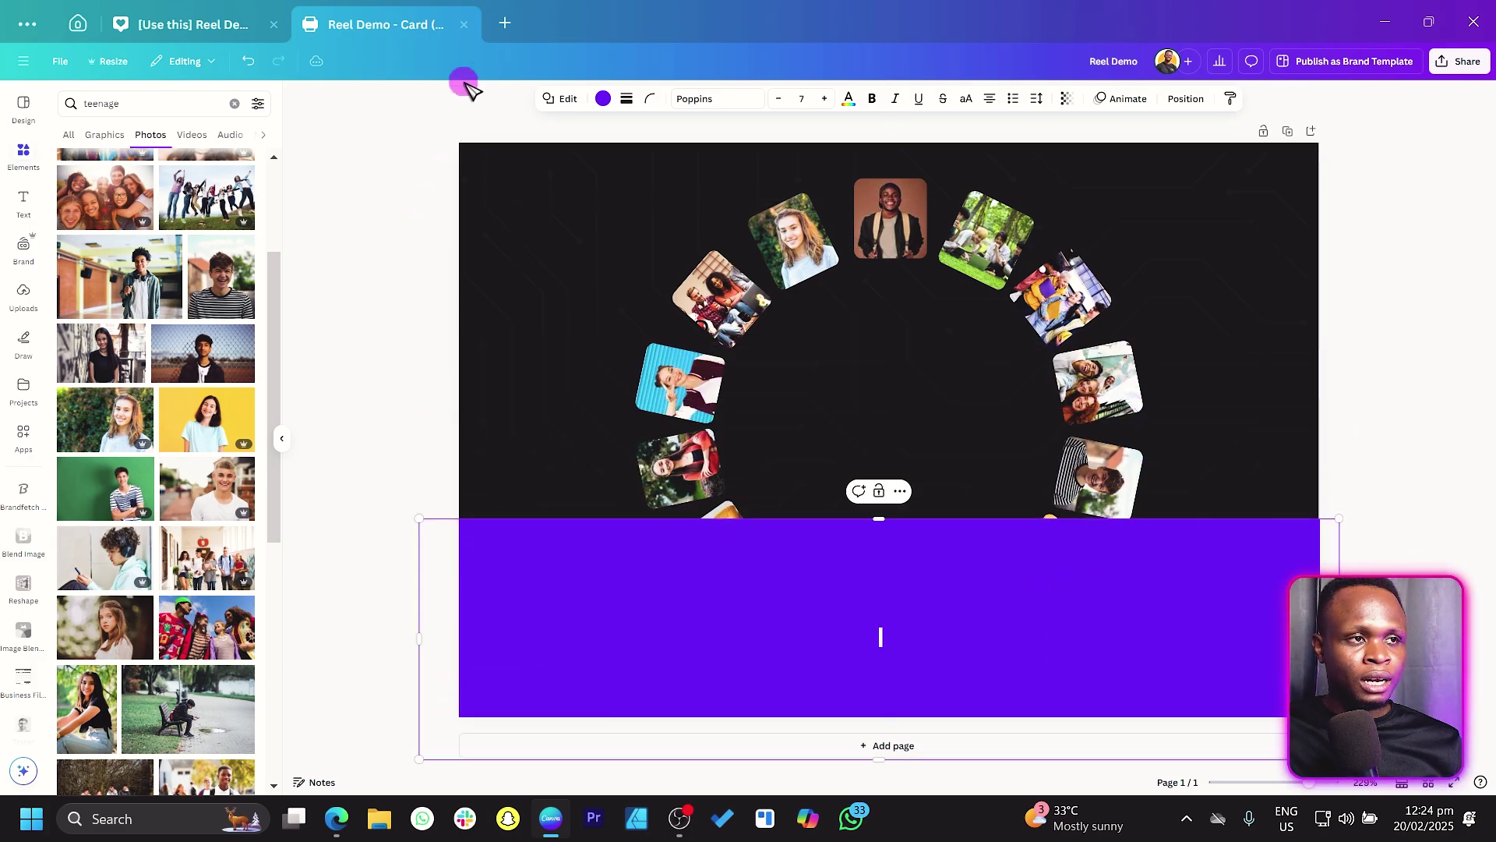
Step: Fill the rectangle with the document's near-black #161616 and lower its upper edge slightly
click(603, 99)
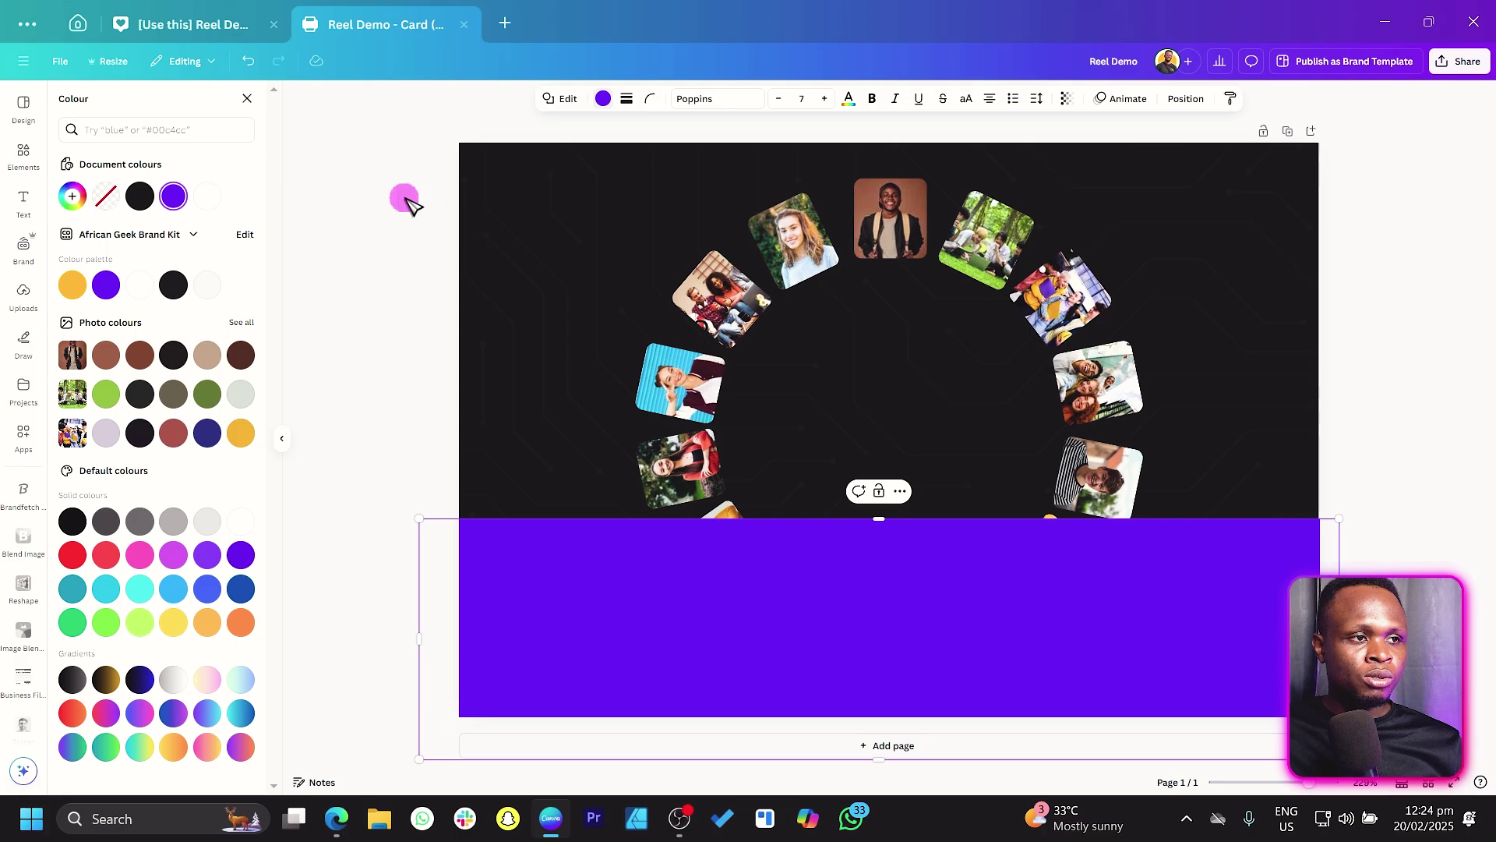
click(141, 196)
drag(879, 529, 878, 550)
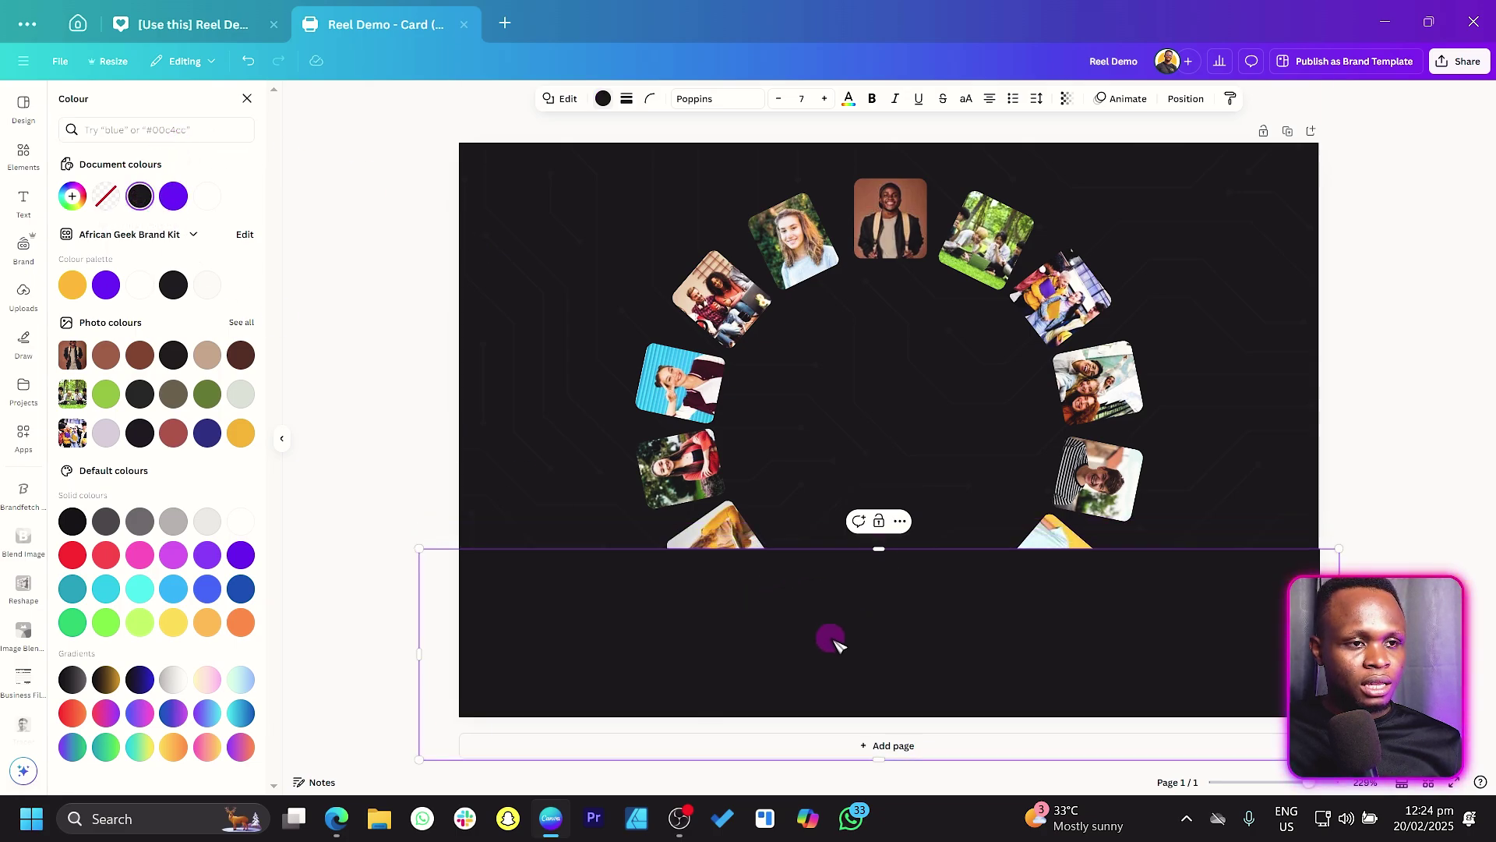
Step: Duplicate the dark rectangle directly above itself and give the copy a gradient fill with both colours set to #161616
drag(838, 644, 832, 438)
click(139, 195)
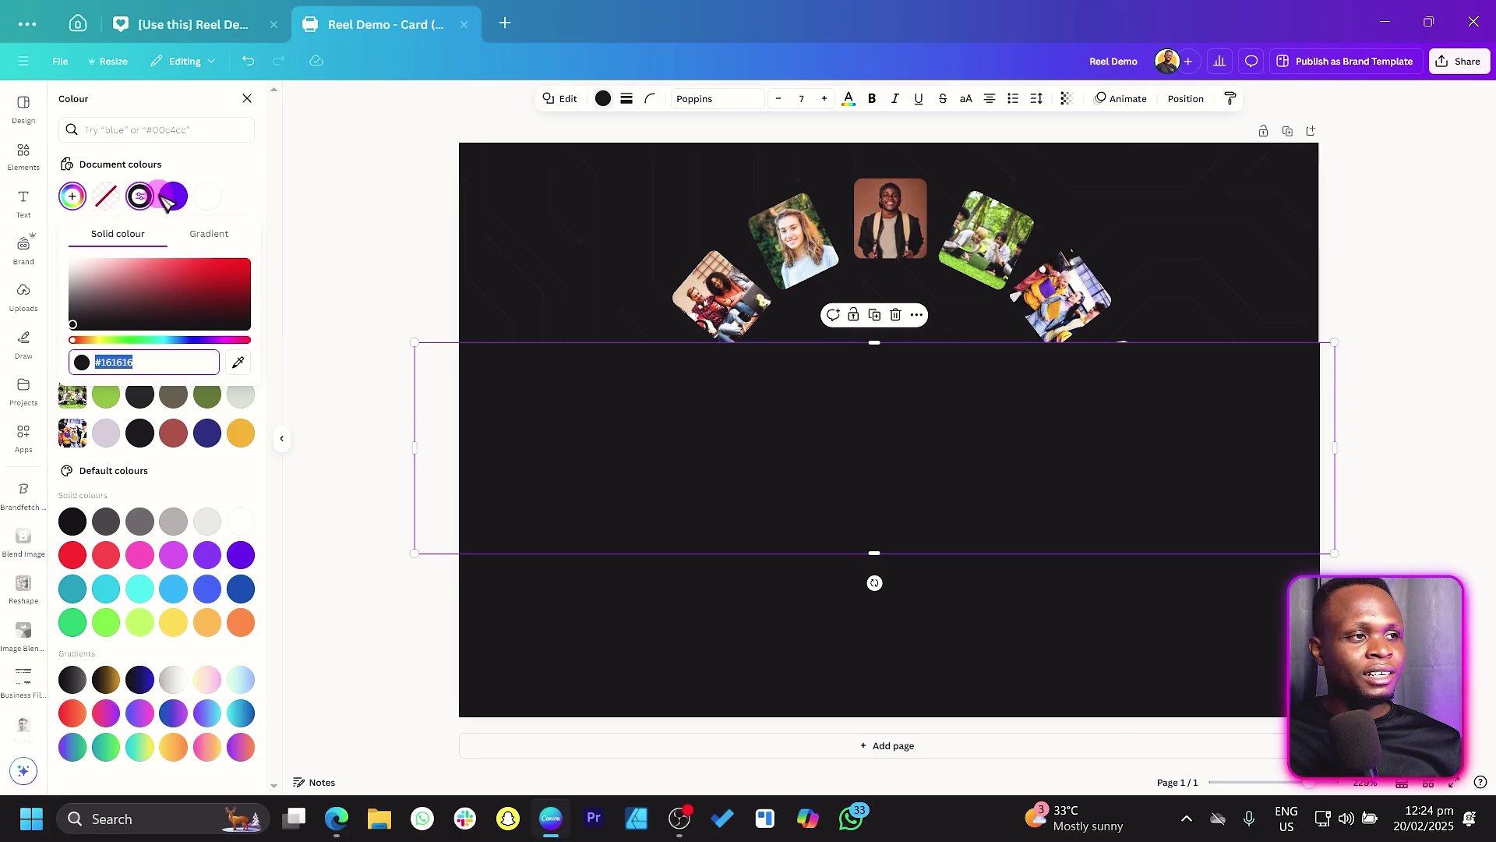
click(210, 246)
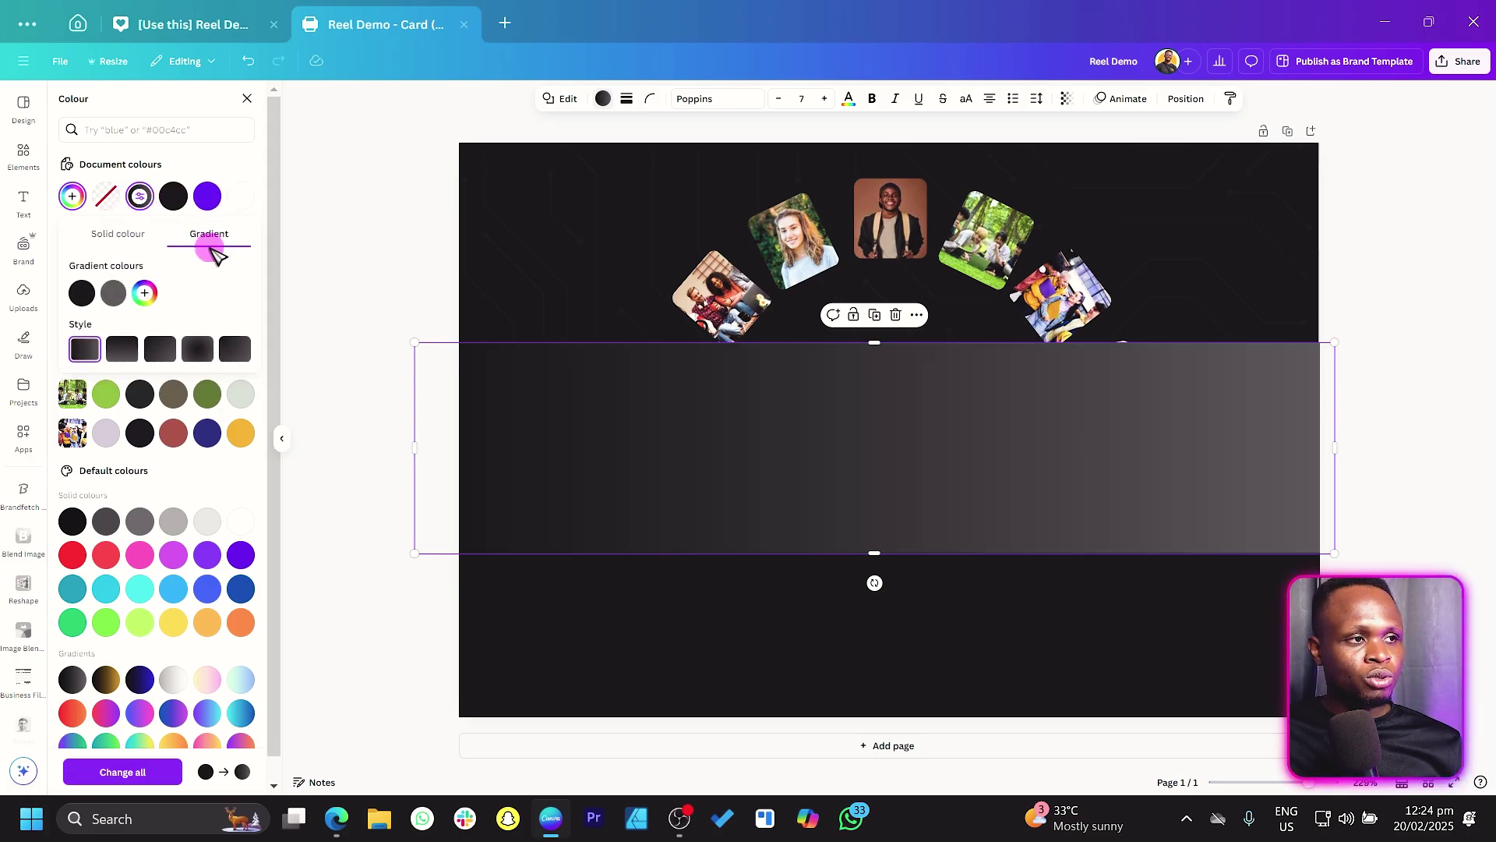
click(114, 294)
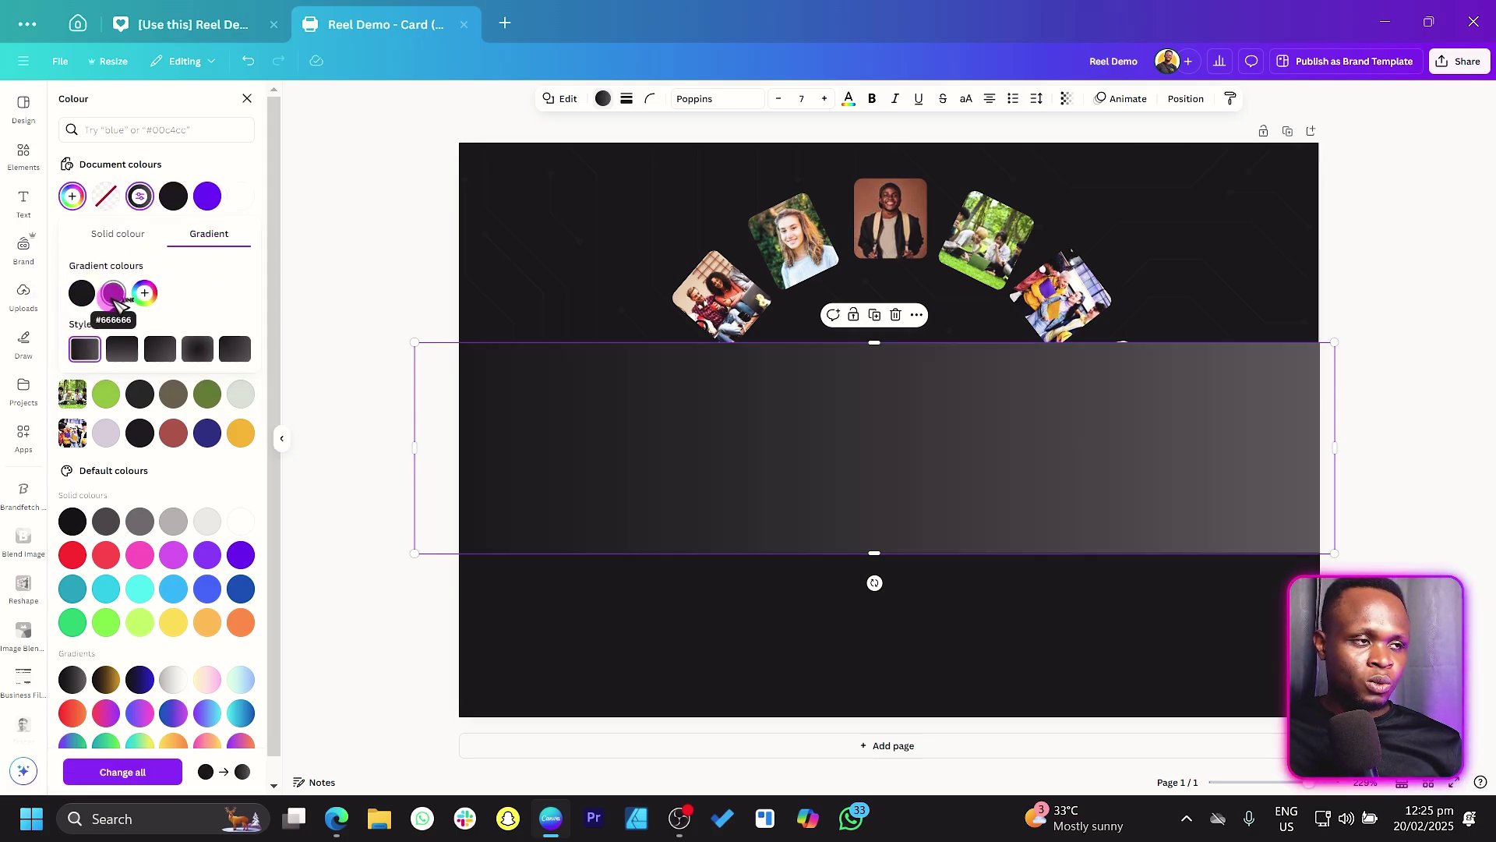
click(280, 439)
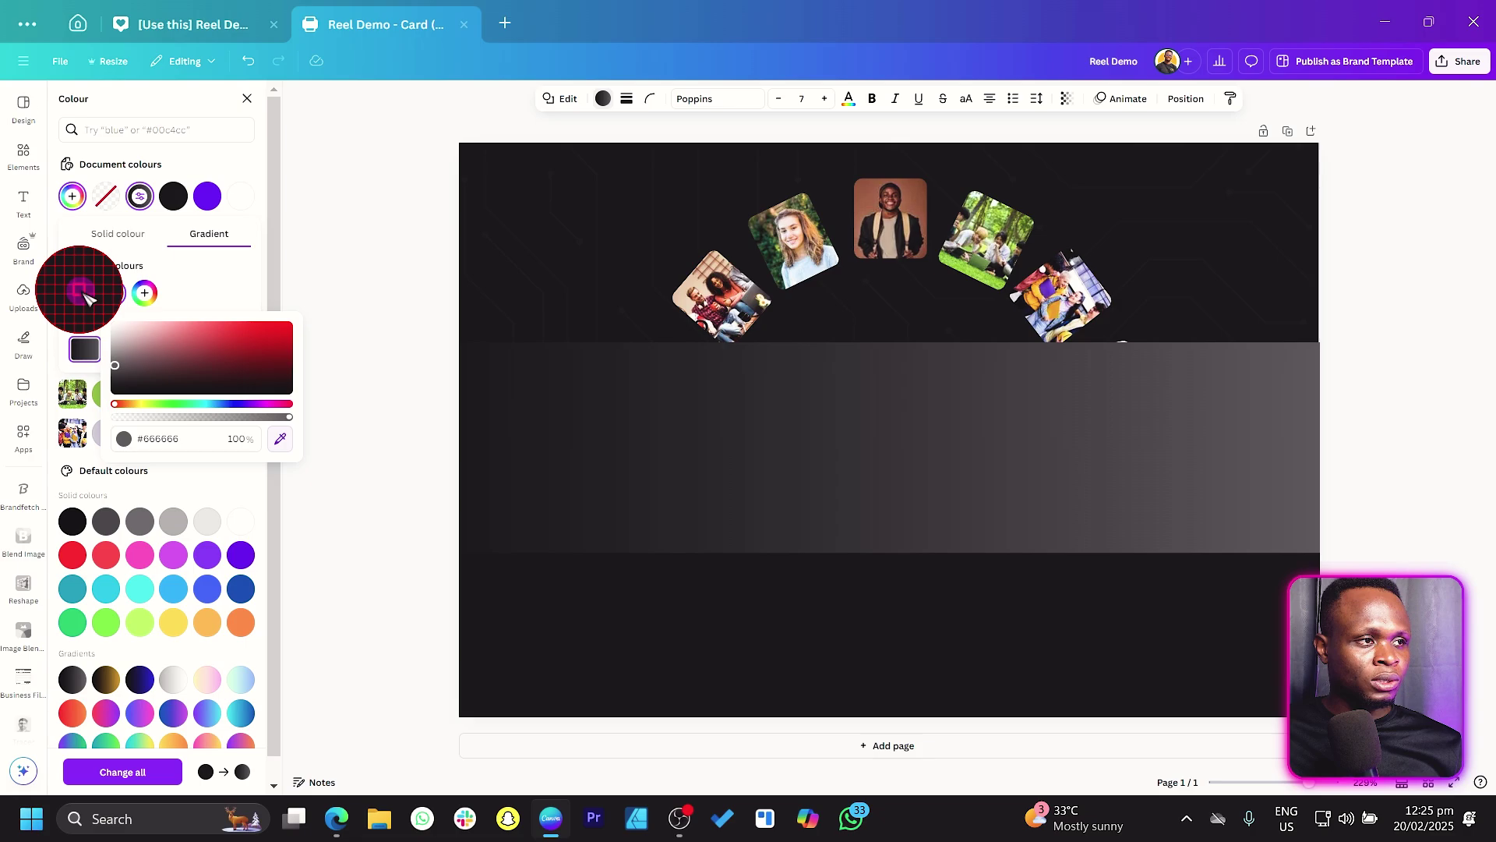
click(79, 290)
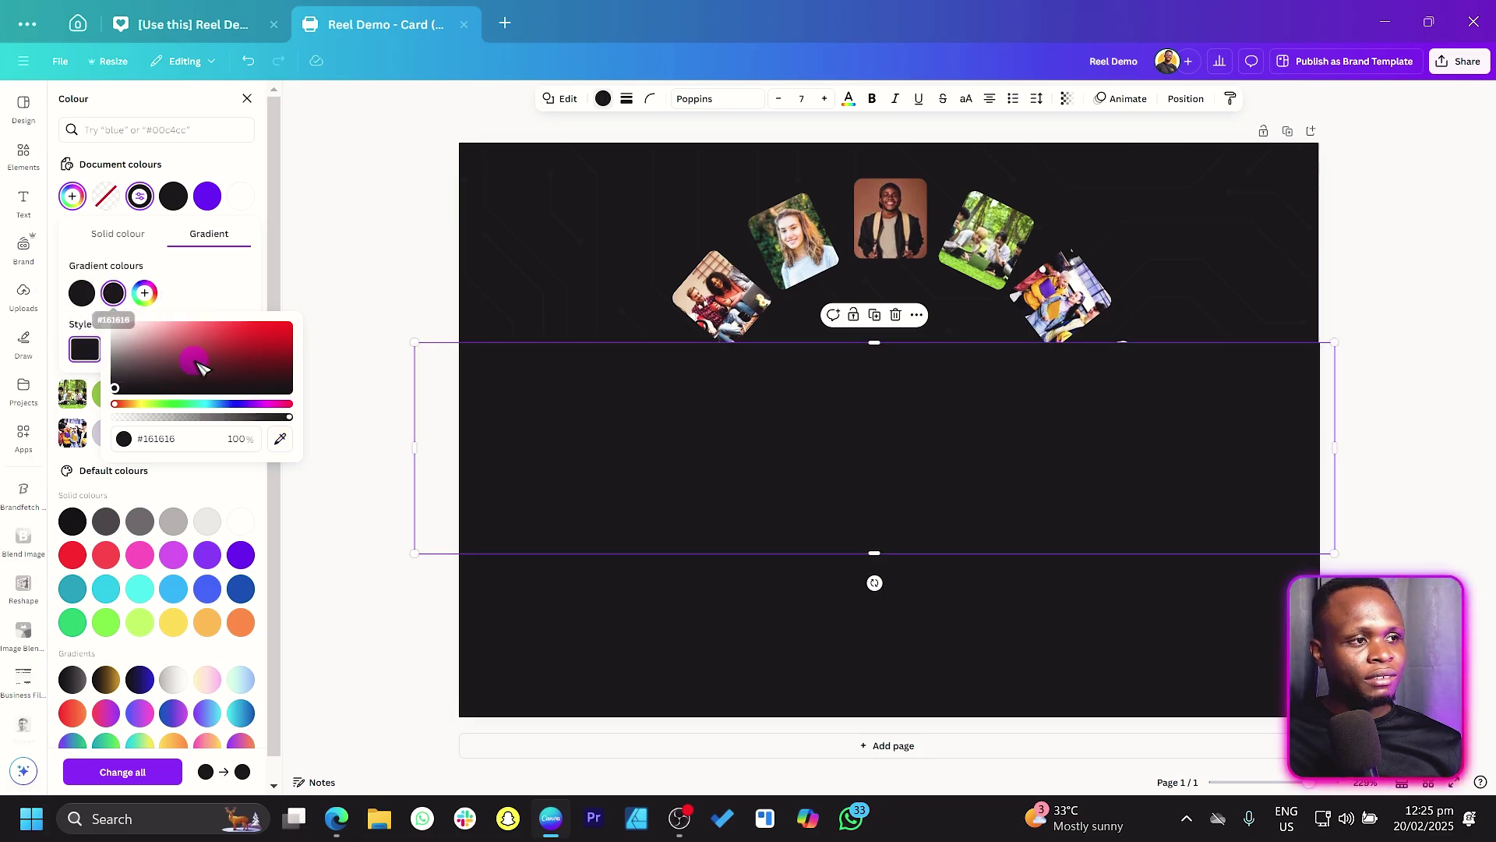
Step: Make the second gradient colour fully transparent (0%) and switch the gradient to the top-to-bottom style
drag(287, 417, 100, 424)
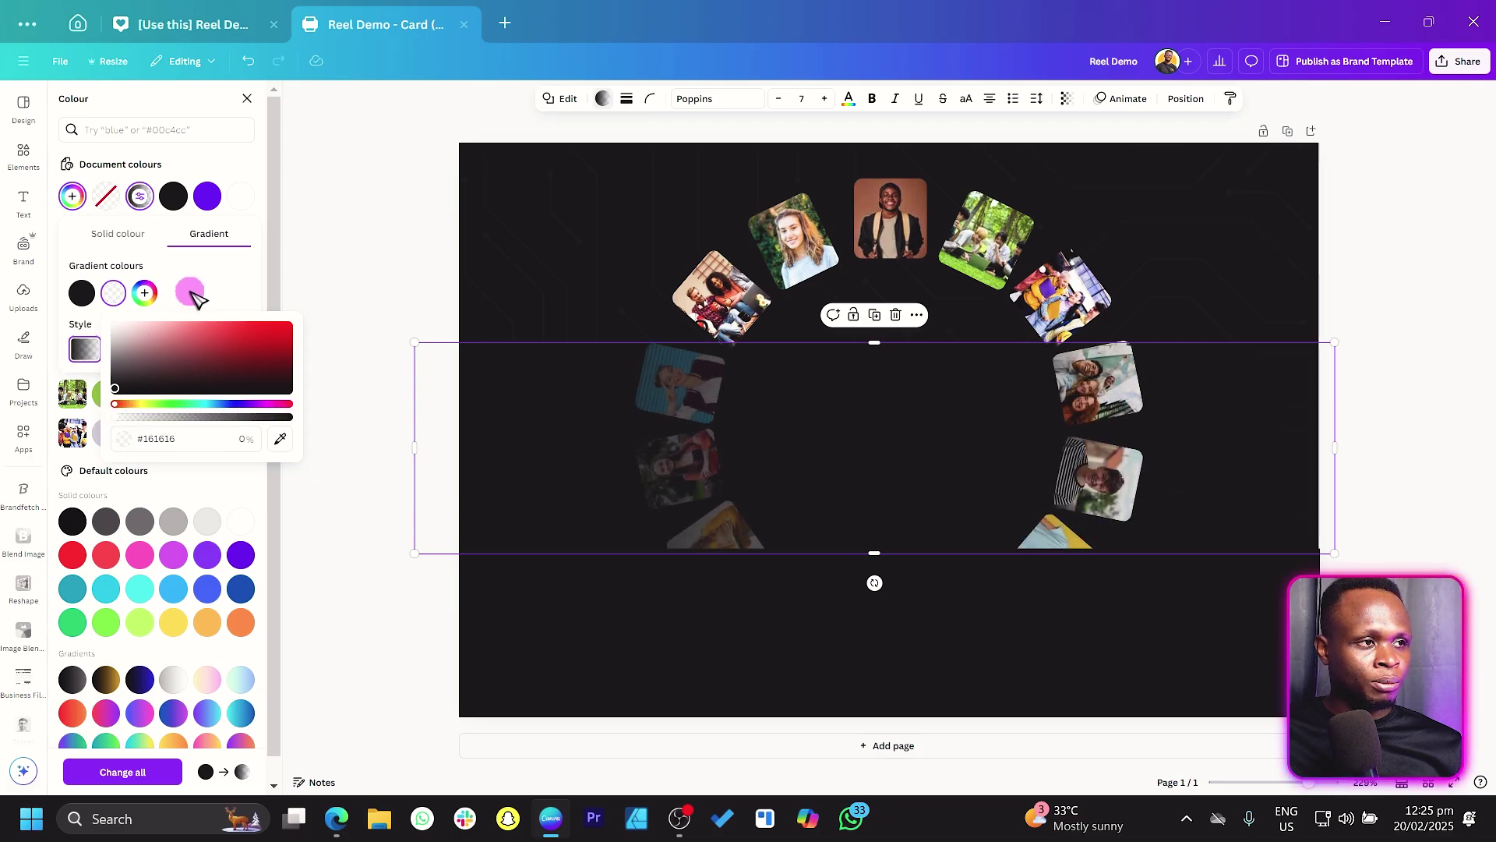
click(199, 300)
click(124, 350)
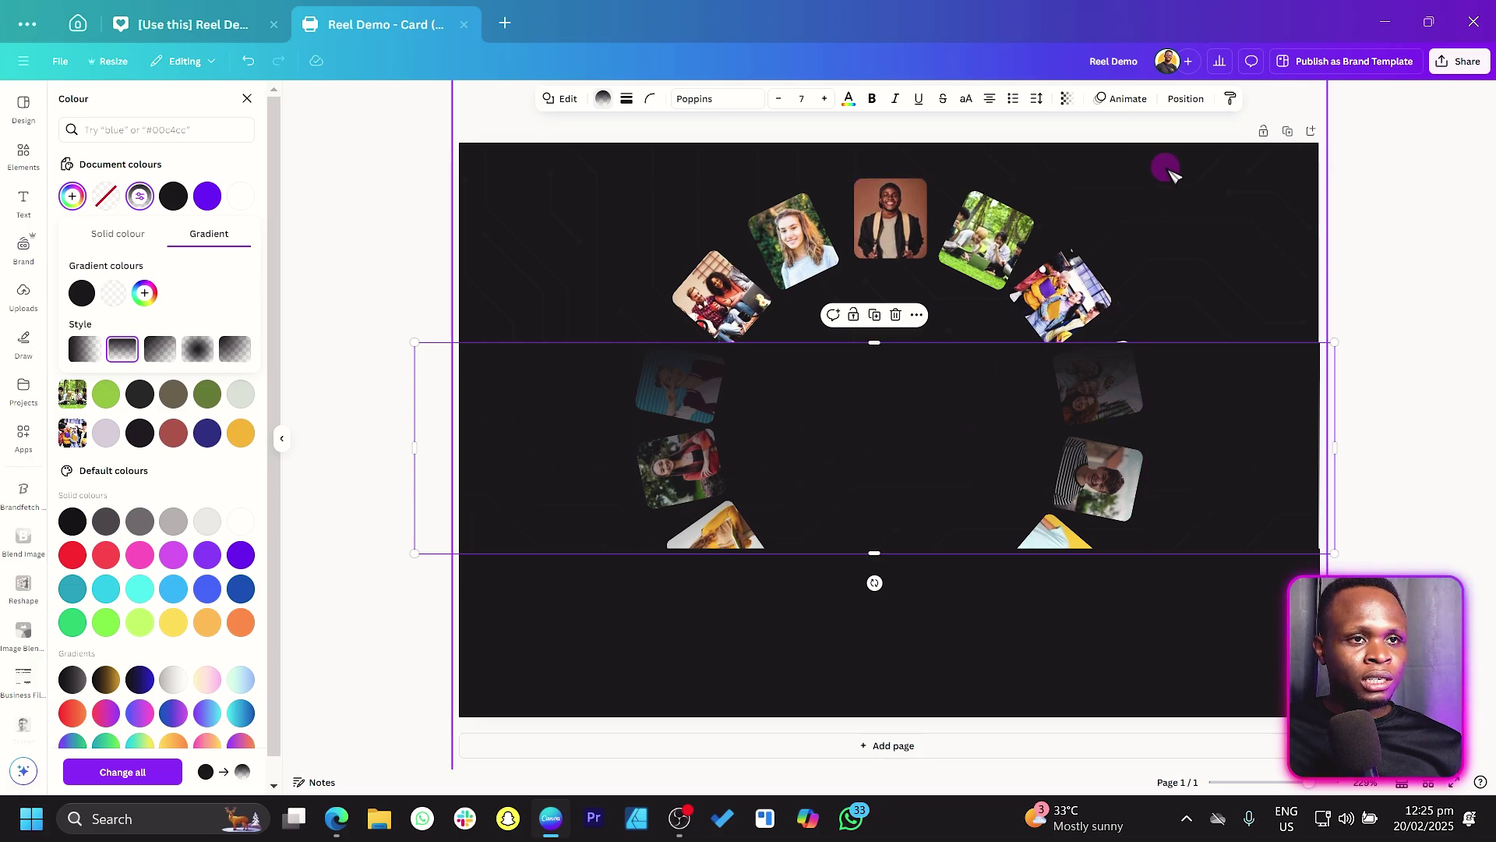
Step: Rotate the gradient rectangle 180 degrees so the photos fade out downward
click(1126, 101)
click(1185, 99)
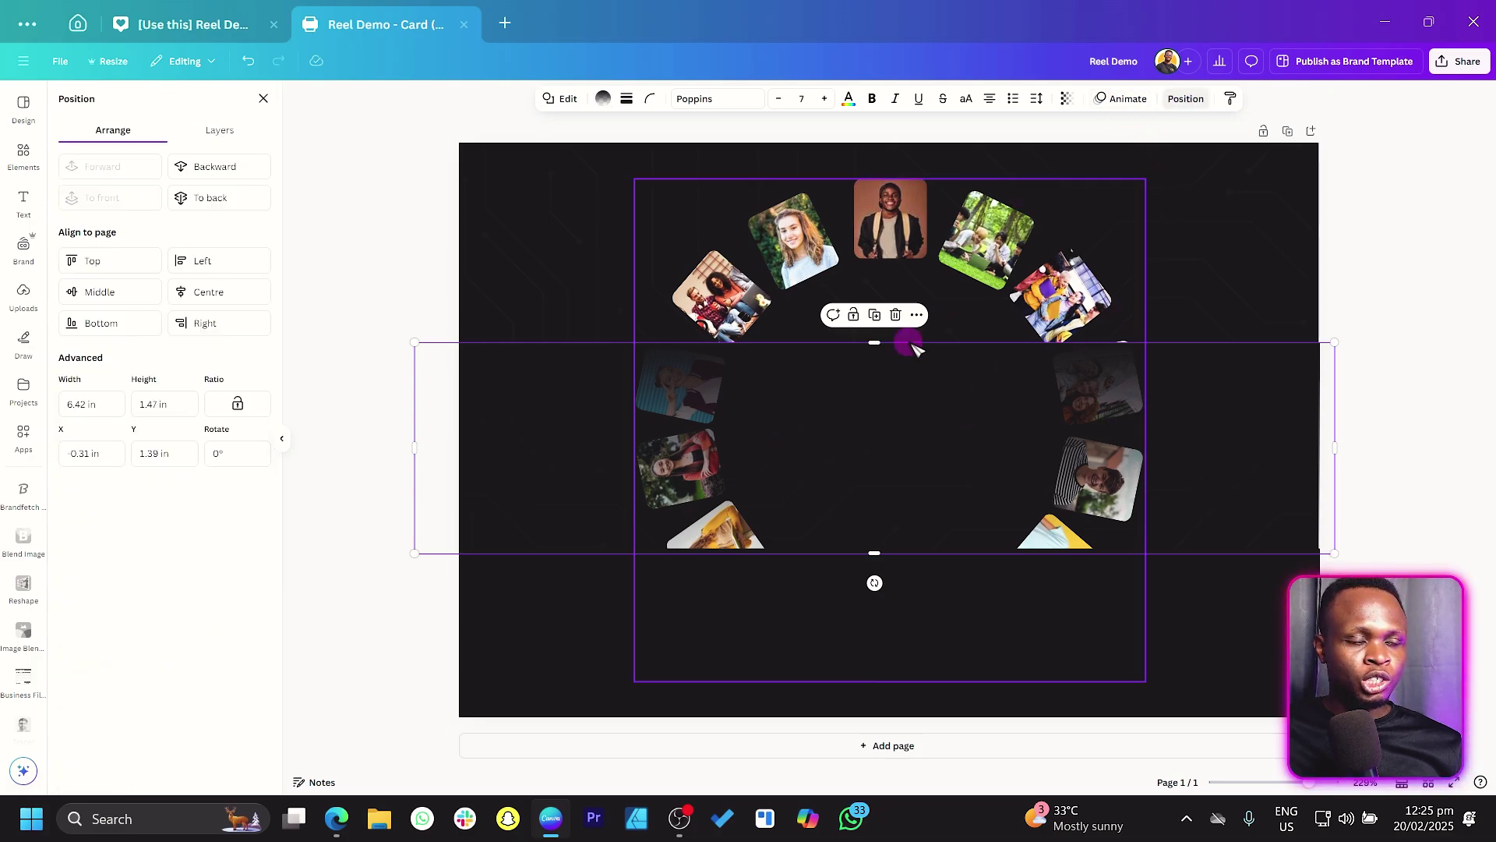
click(232, 454)
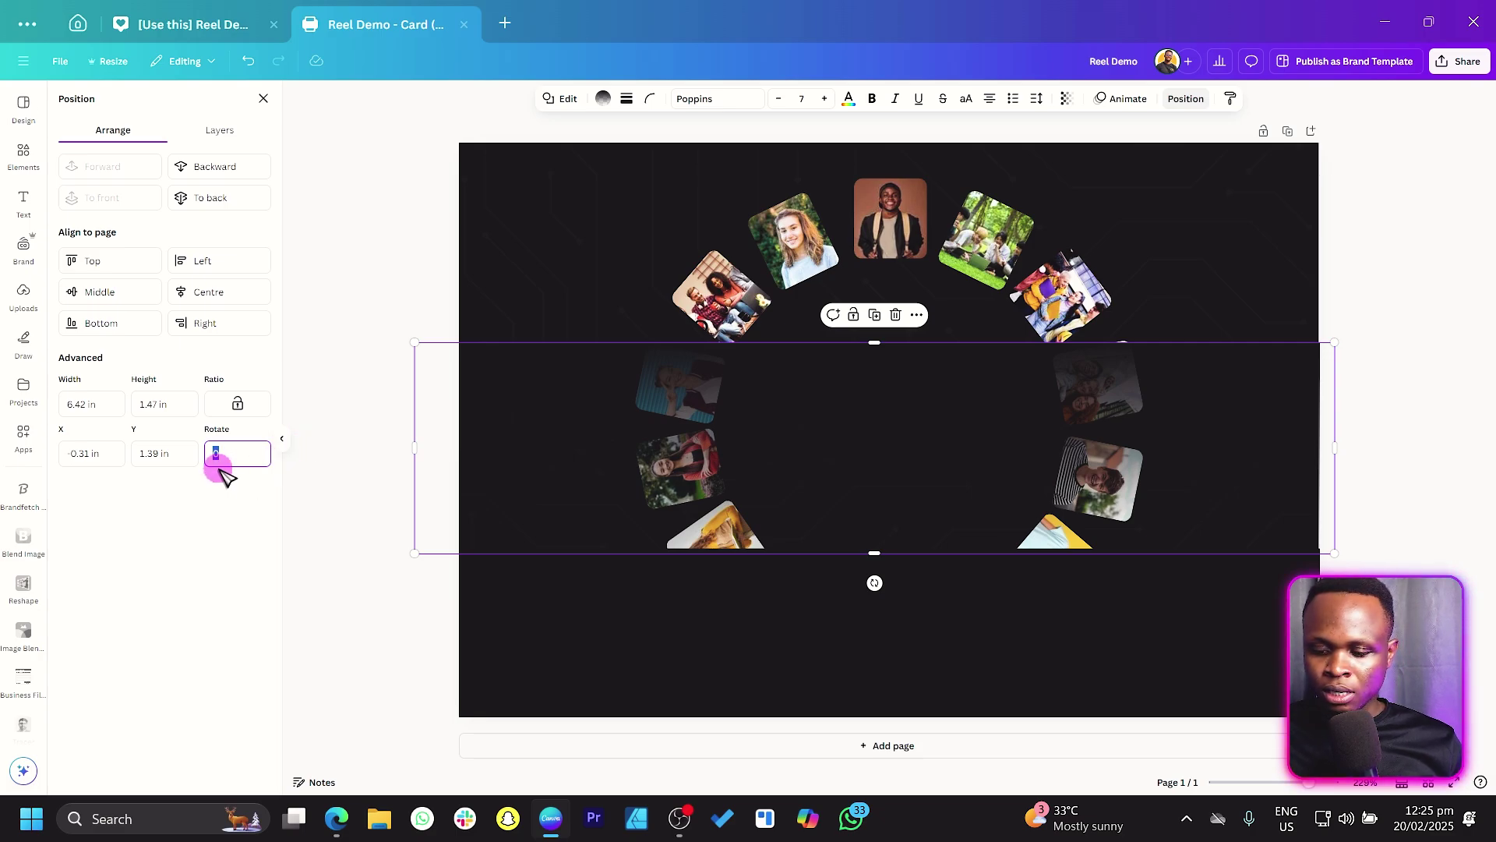
key(Return)
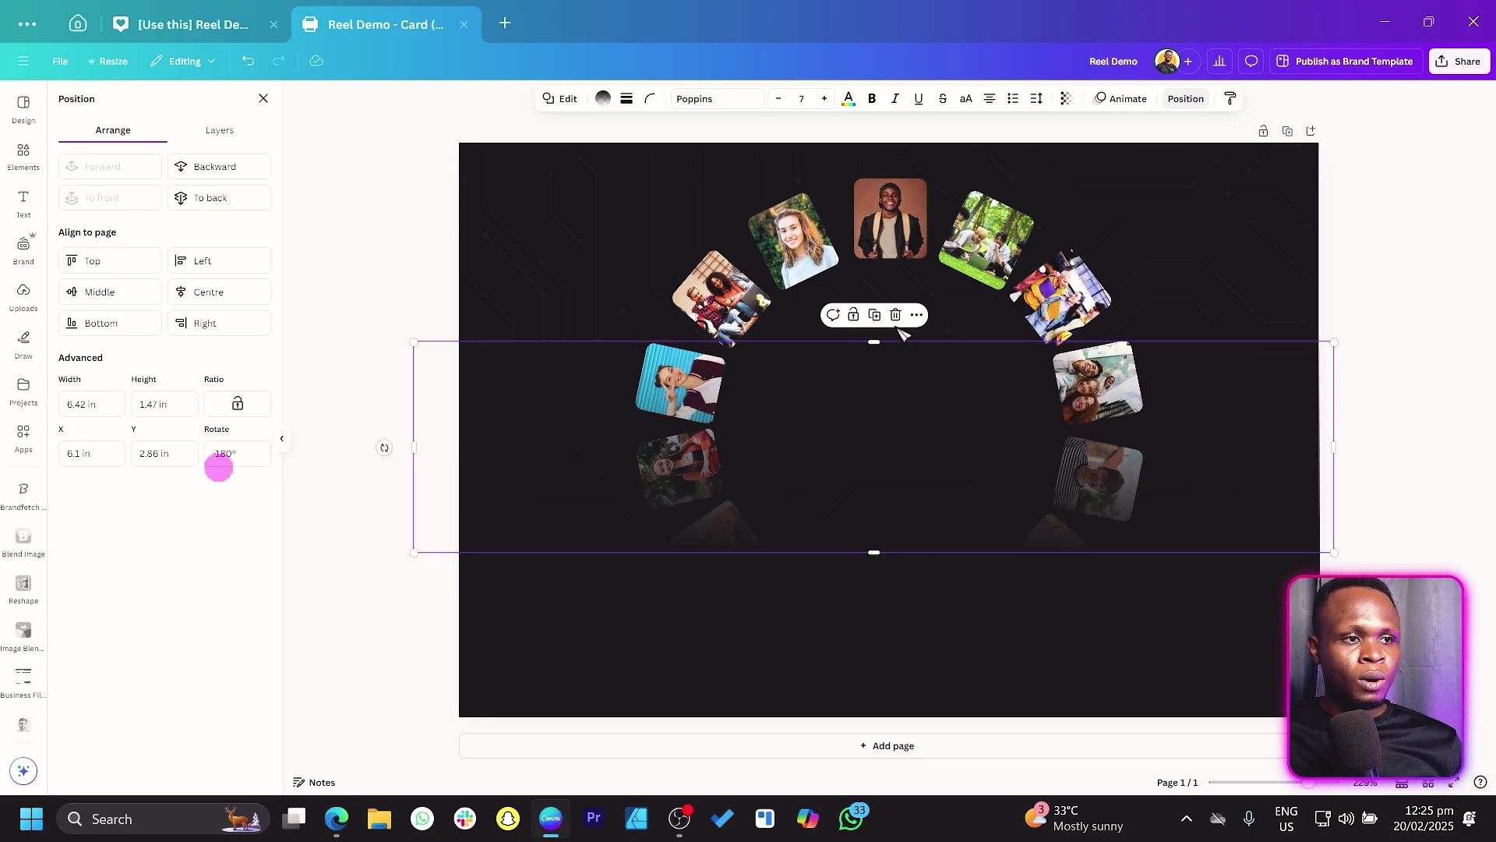
click(398, 273)
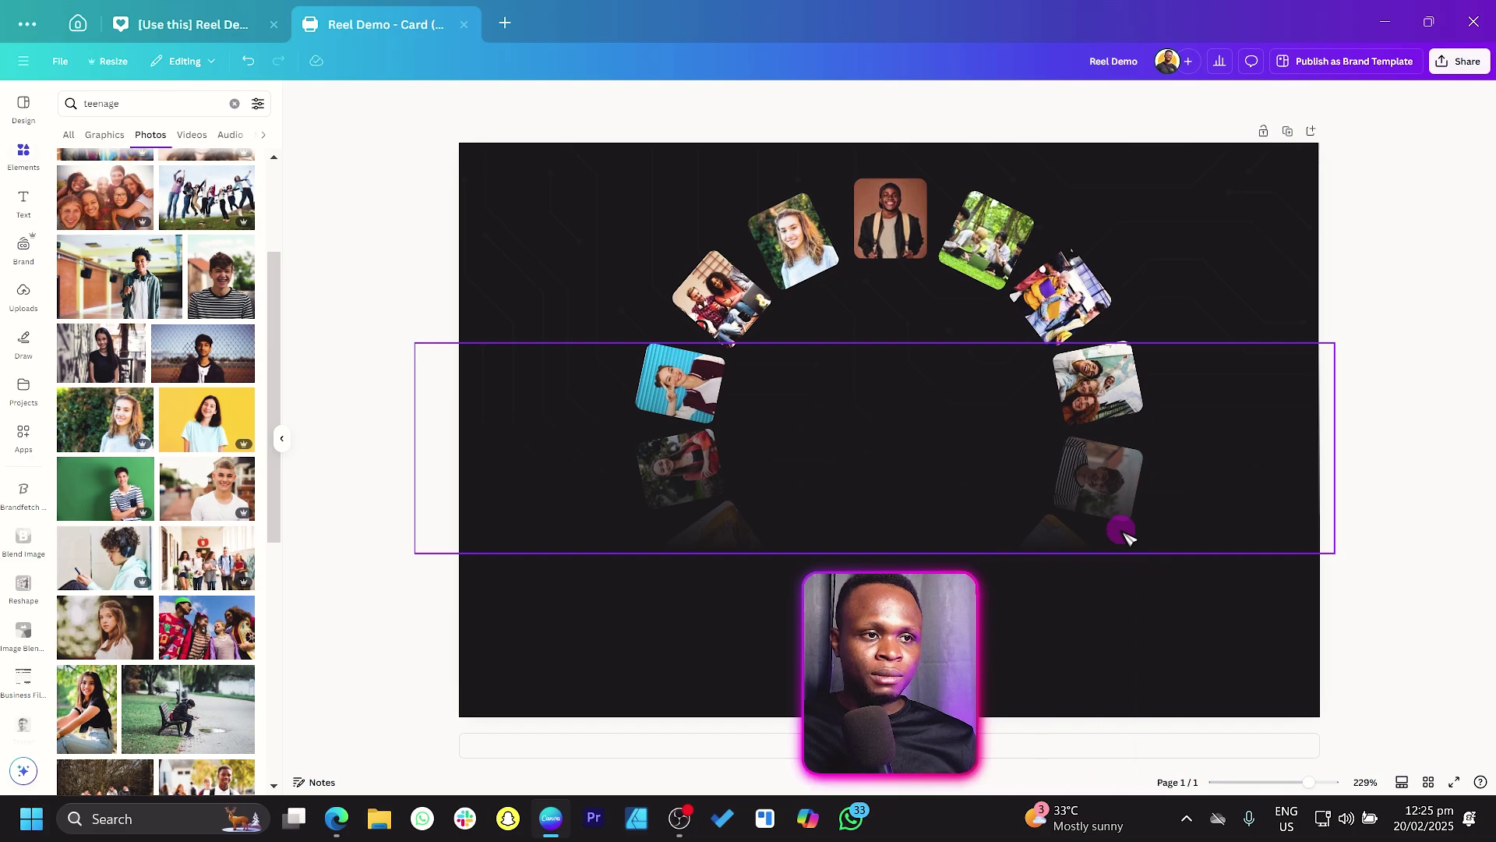
Step: Enlarge the photo ring group to about 4.1 in wide and move it down so its lower half fades out
click(1114, 208)
drag(1137, 184, 1206, 173)
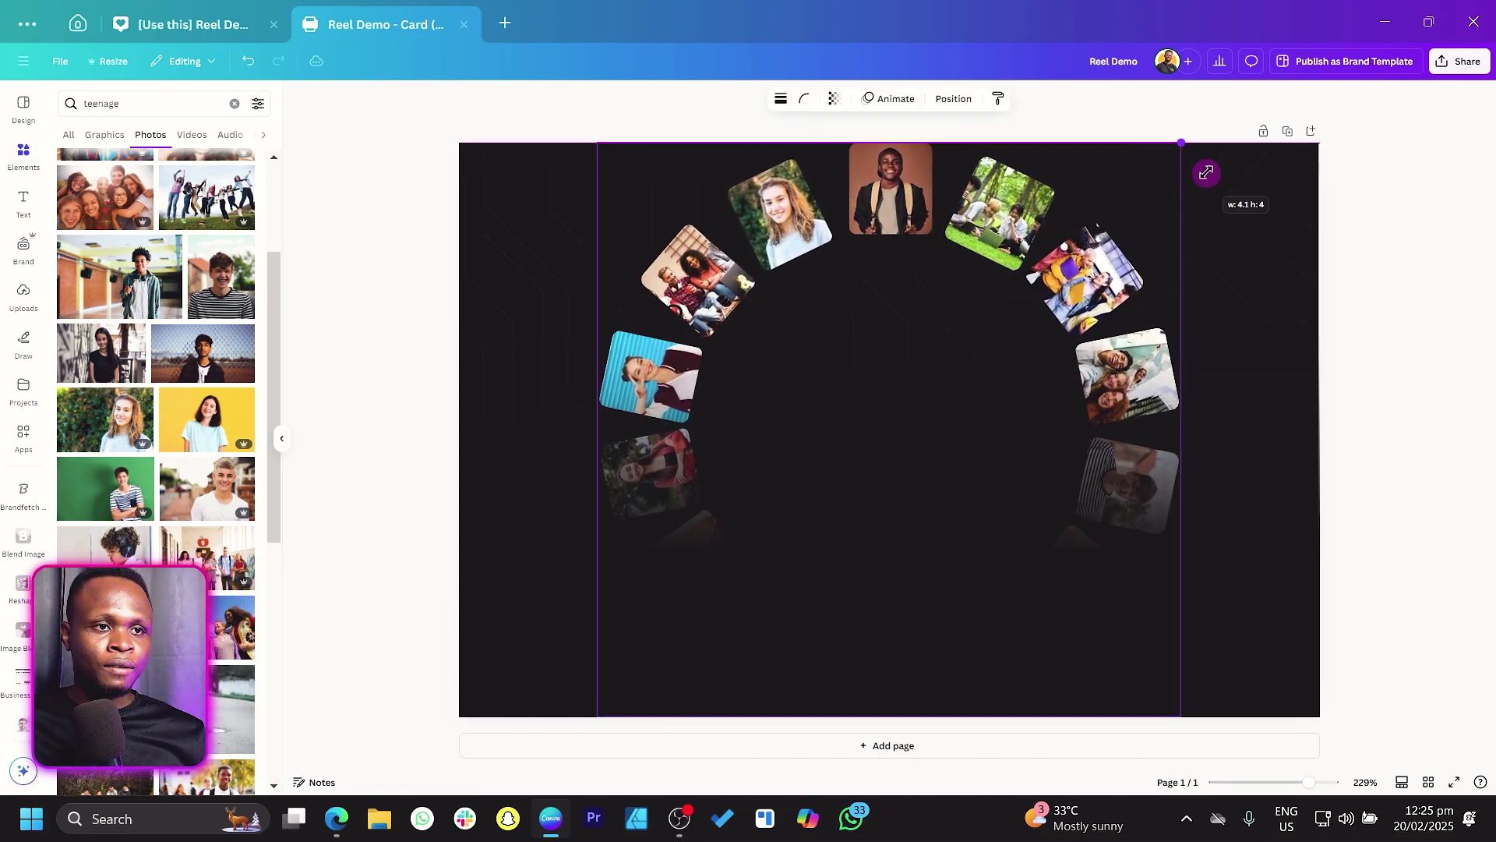
drag(1101, 187, 1108, 249)
click(1389, 232)
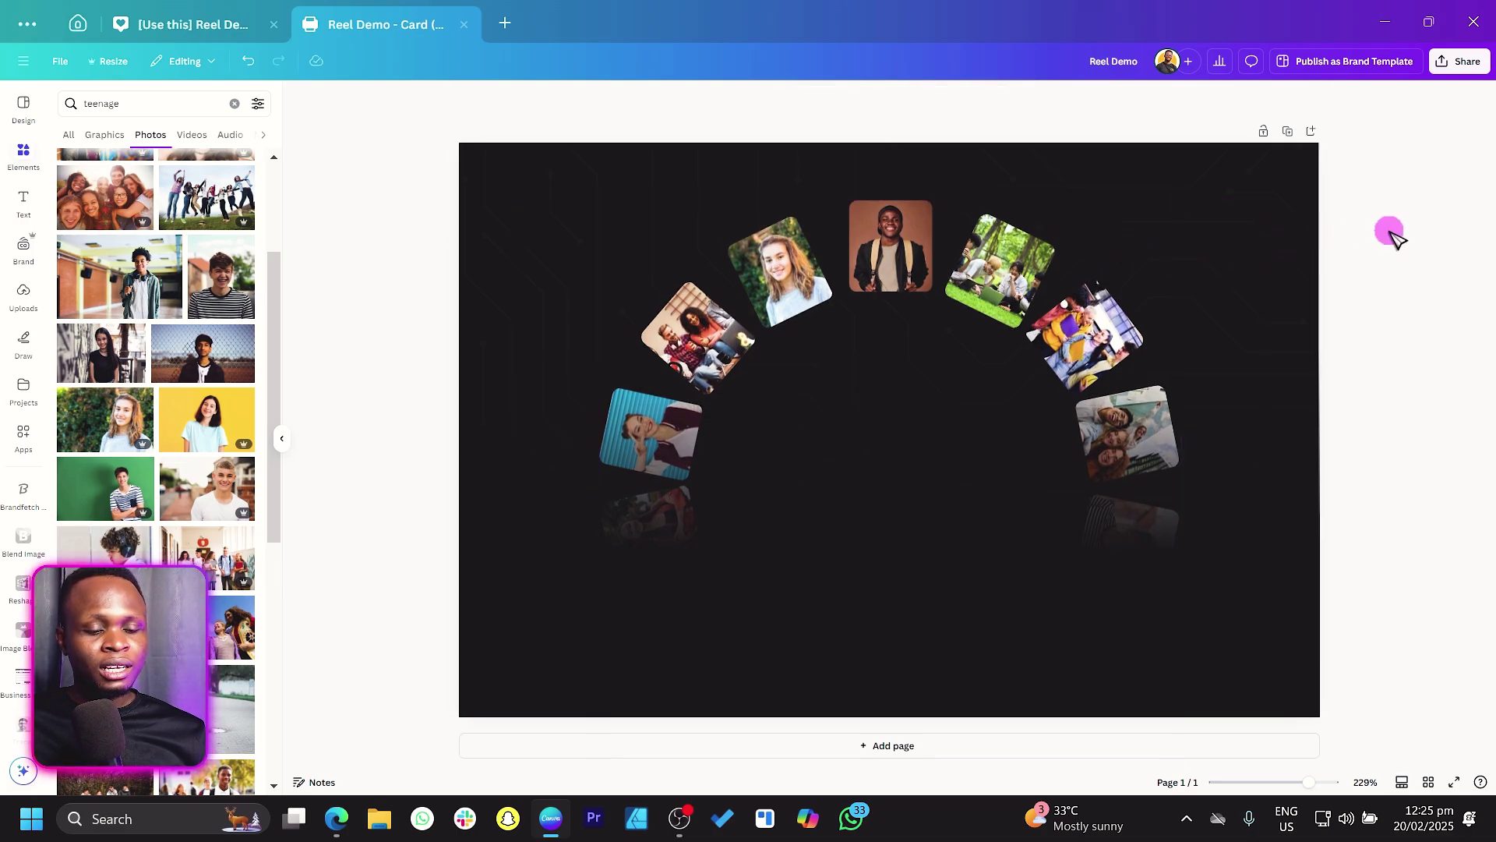
Step: Add the bold heading "We are the future" in the centre of the photo arc
key(t)
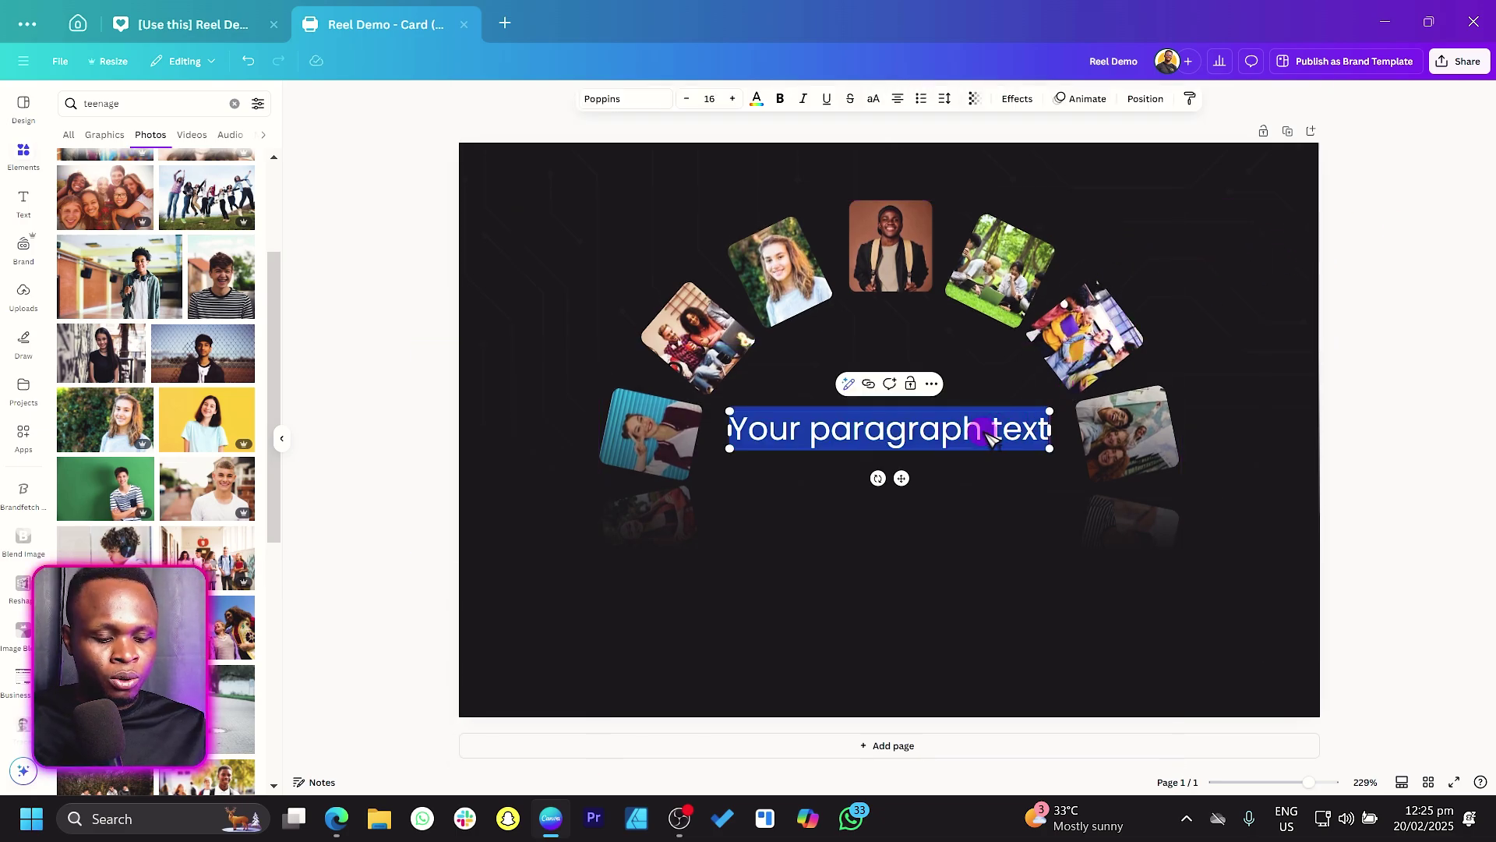
text(We are the)
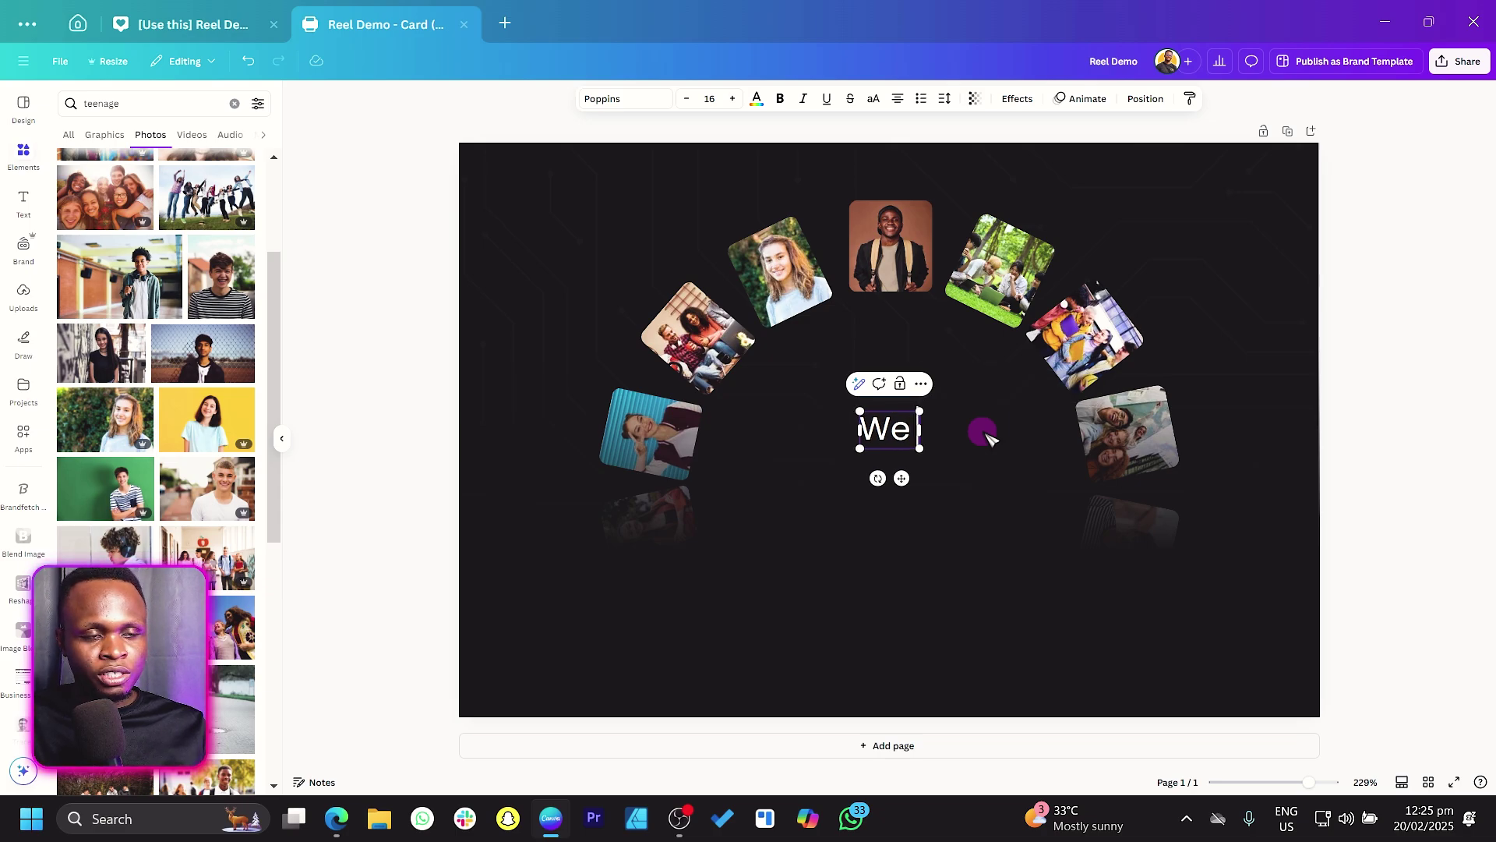
text( future)
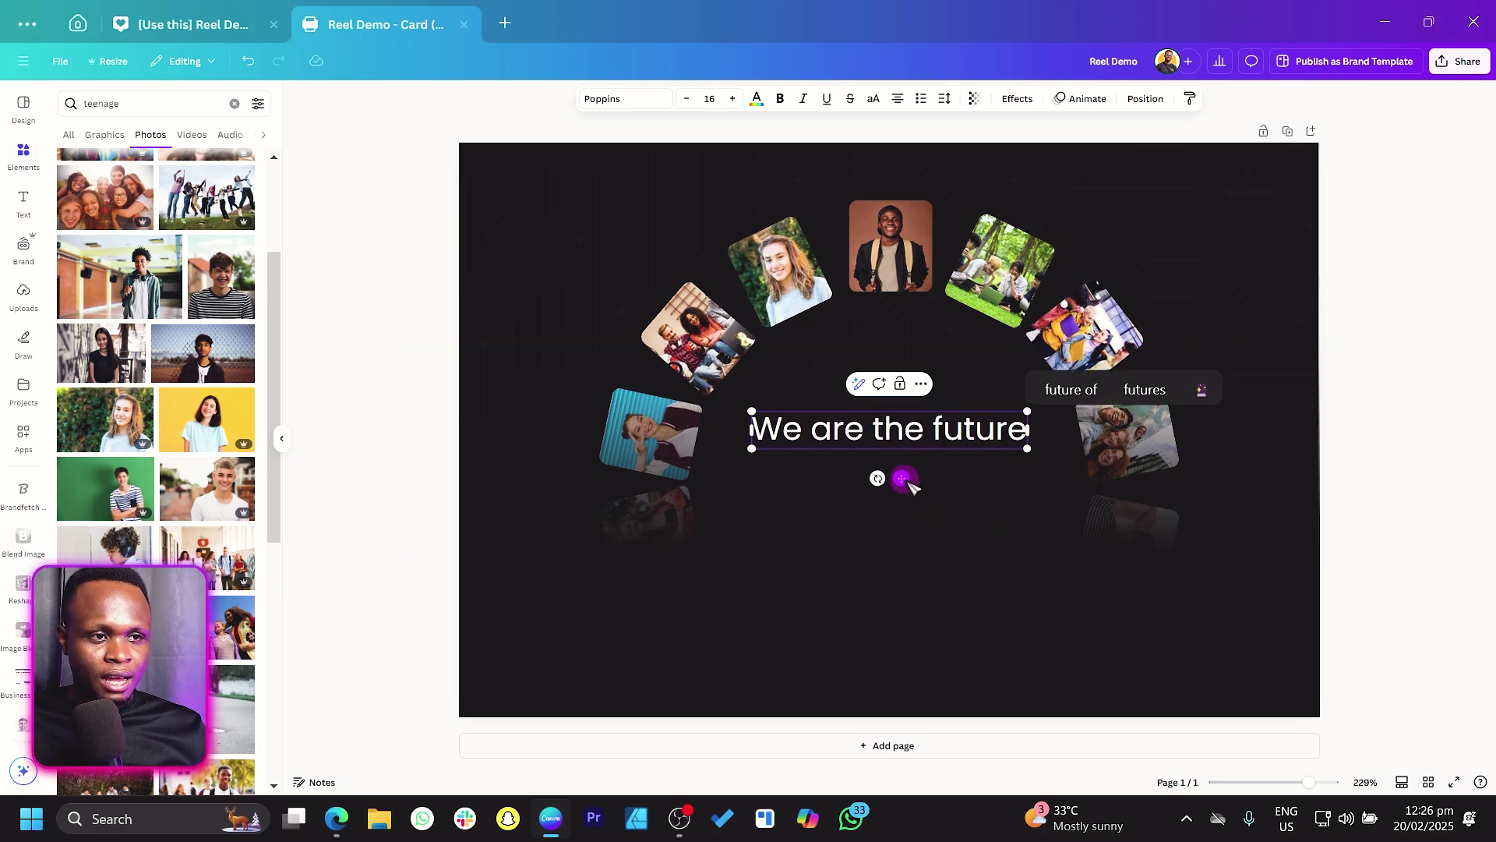
drag(906, 478, 906, 441)
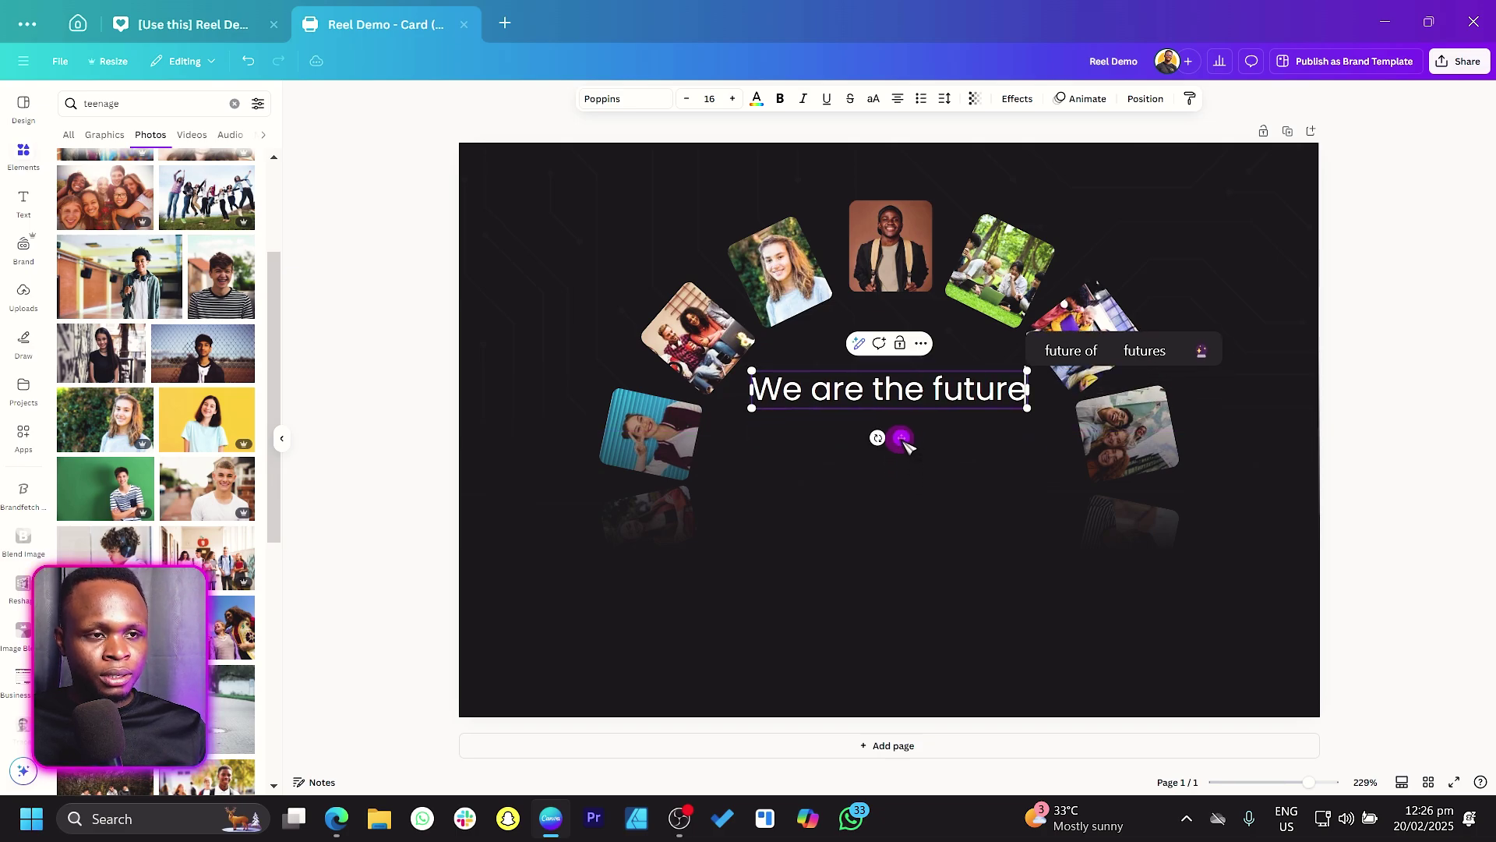
key(ctrl+a)
key(ctrl+b)
Step: Duplicate the heading below itself and replace the copy's text with "Teenagers are the seeds of tomorrow, growing into the leaders of the future."
key(ctrl+d)
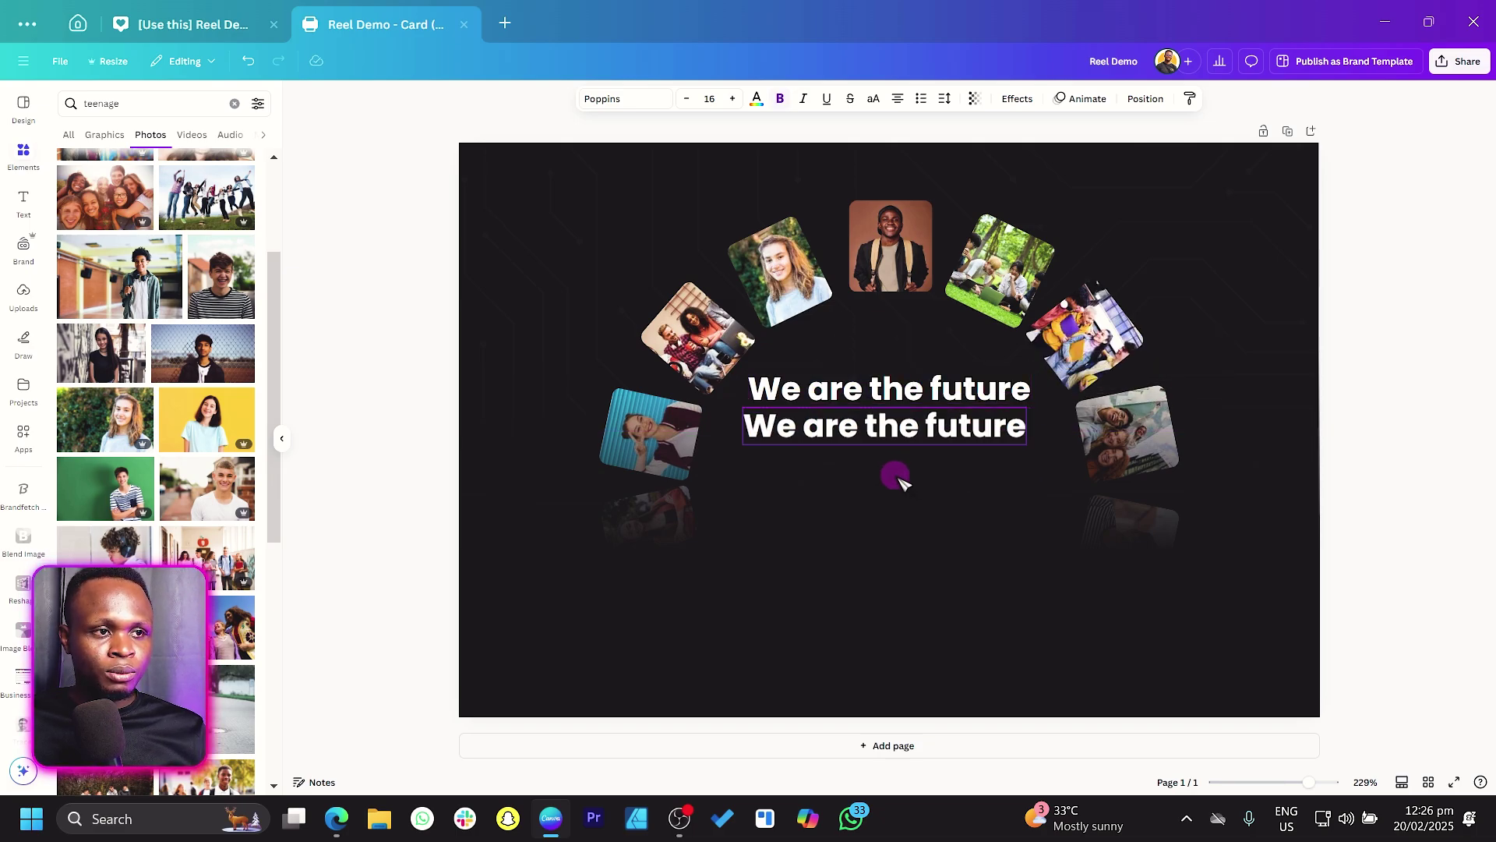
drag(900, 477, 900, 478)
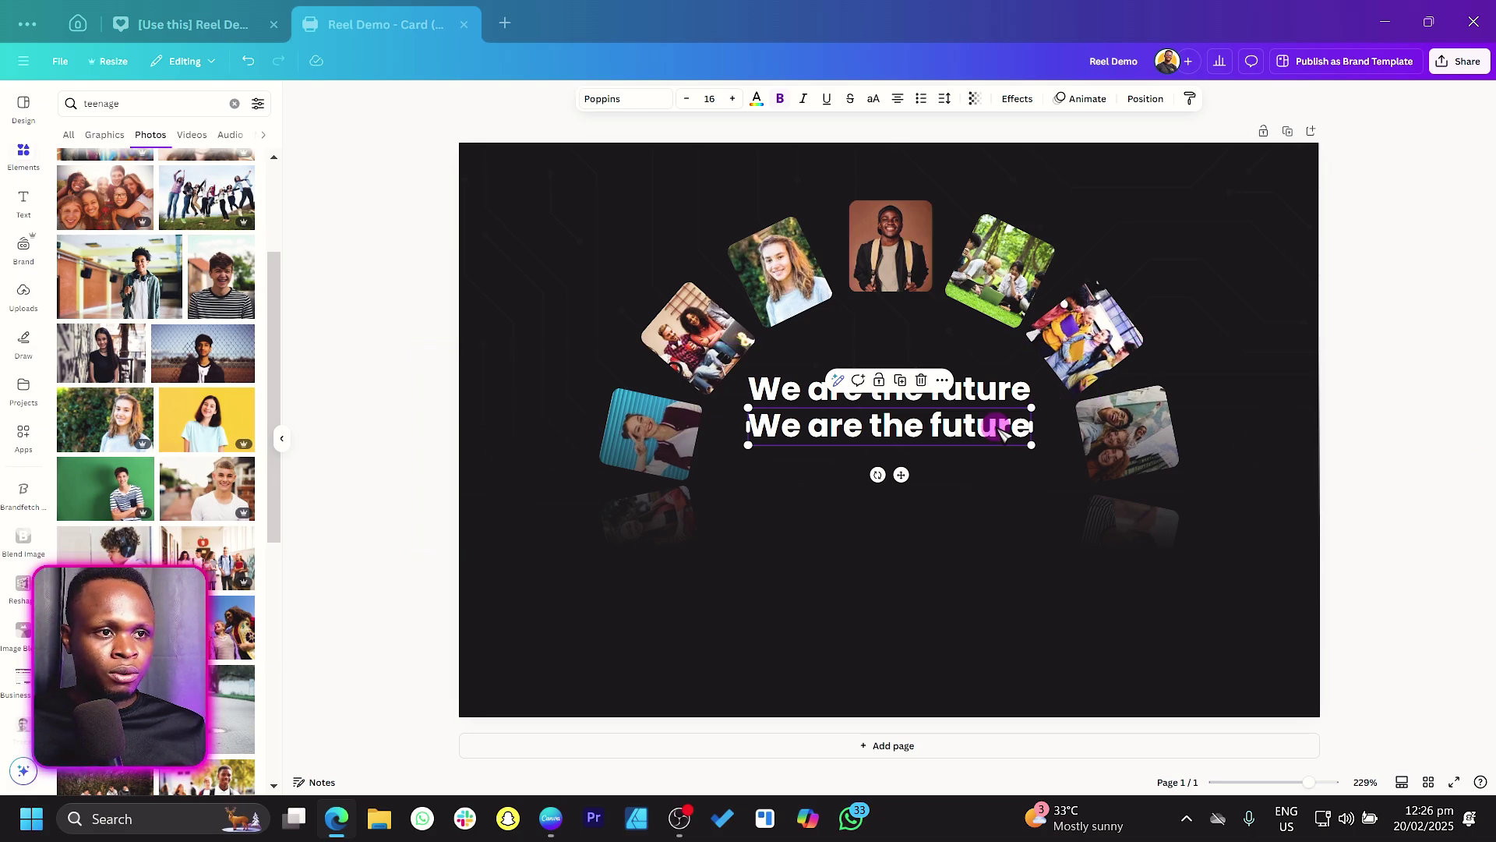
double_click(871, 424)
text(Teenagers are the seeds of tomorrow, growing into the leaders of the future.)
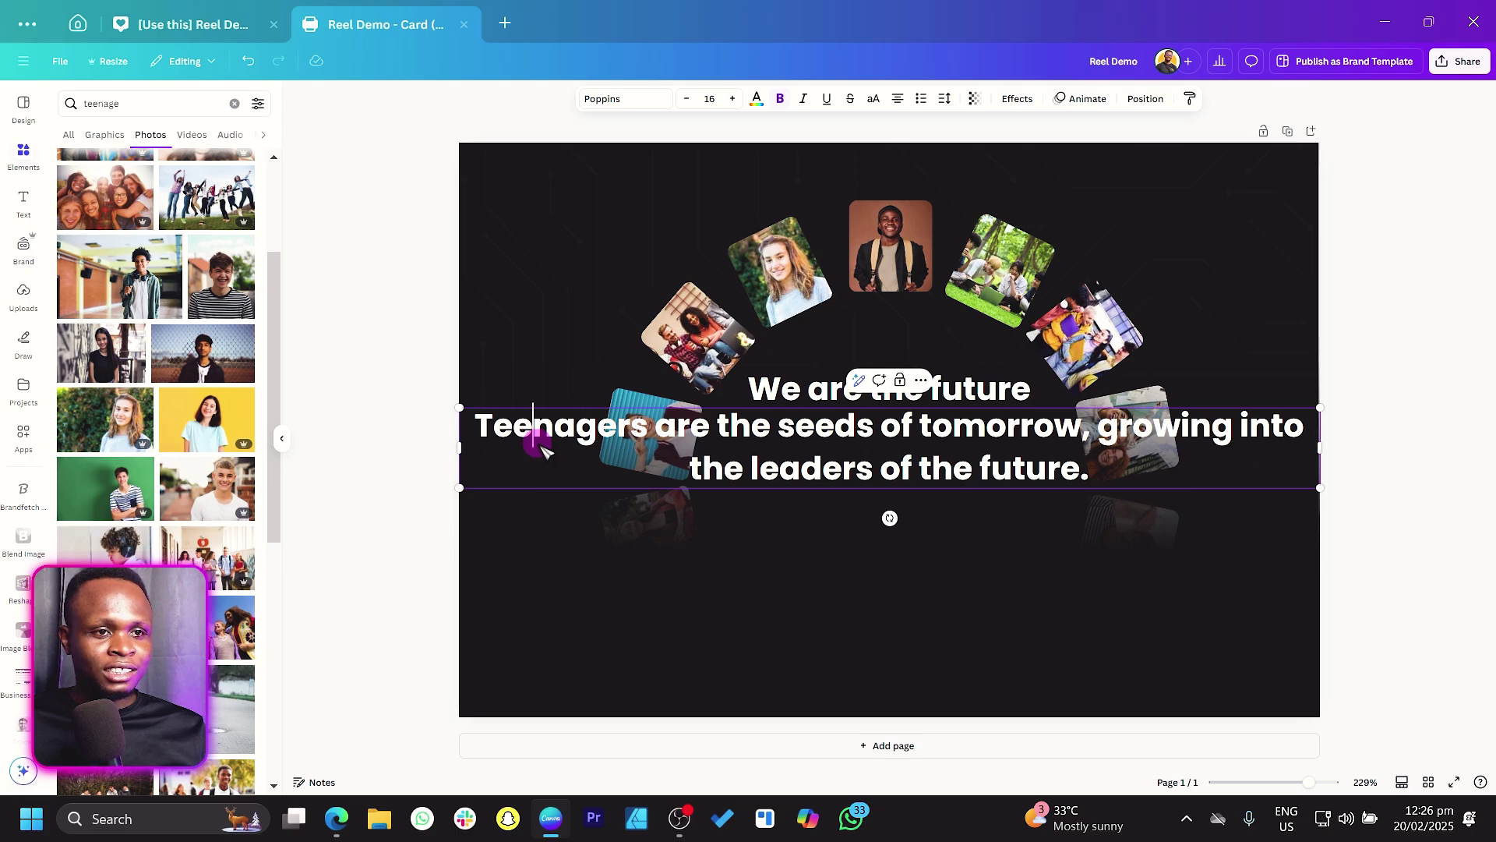
Step: Remove the bold from the tagline and shrink it to about size 6.1 on two lines under the heading
key(ctrl+a)
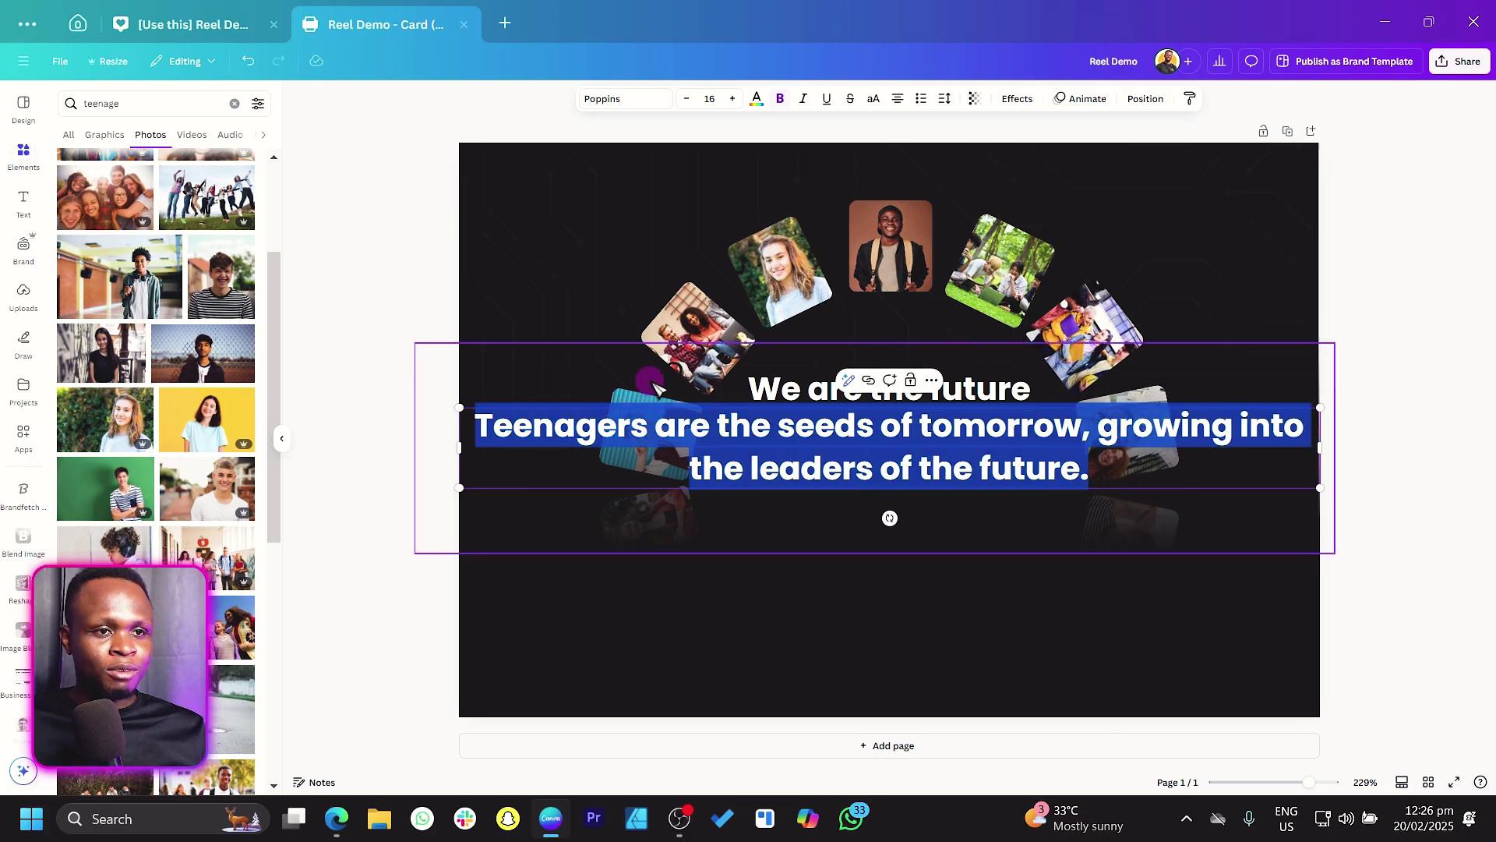
click(781, 99)
drag(460, 405, 766, 464)
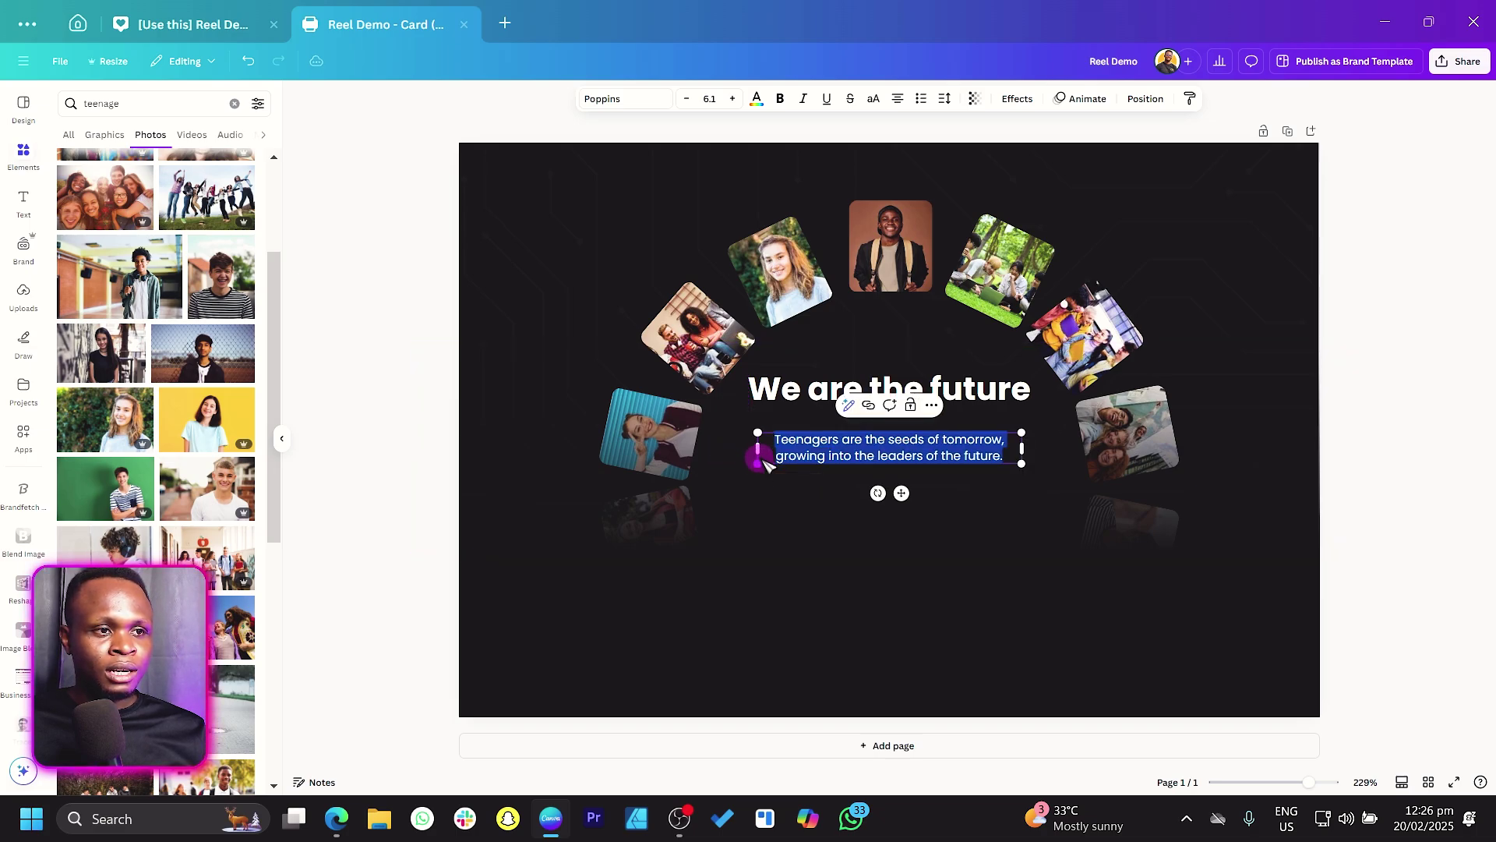
Step: Shrink the heading slightly, move it closer to the tagline, and enlarge the tagline to match the heading's width
click(764, 386)
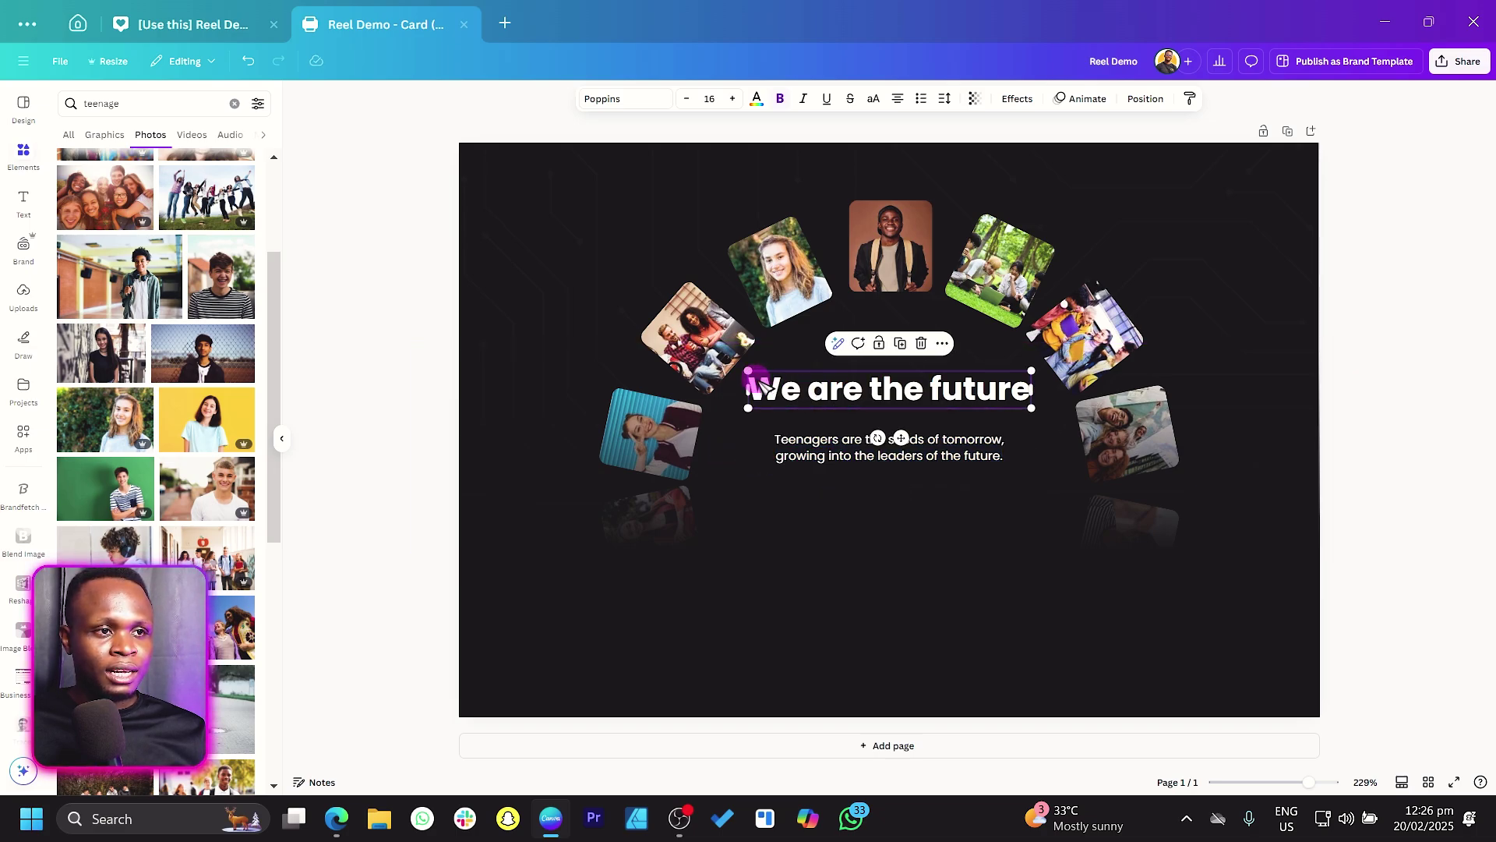
drag(744, 372, 850, 437)
shift+click(851, 444)
drag(757, 454, 739, 459)
click(338, 404)
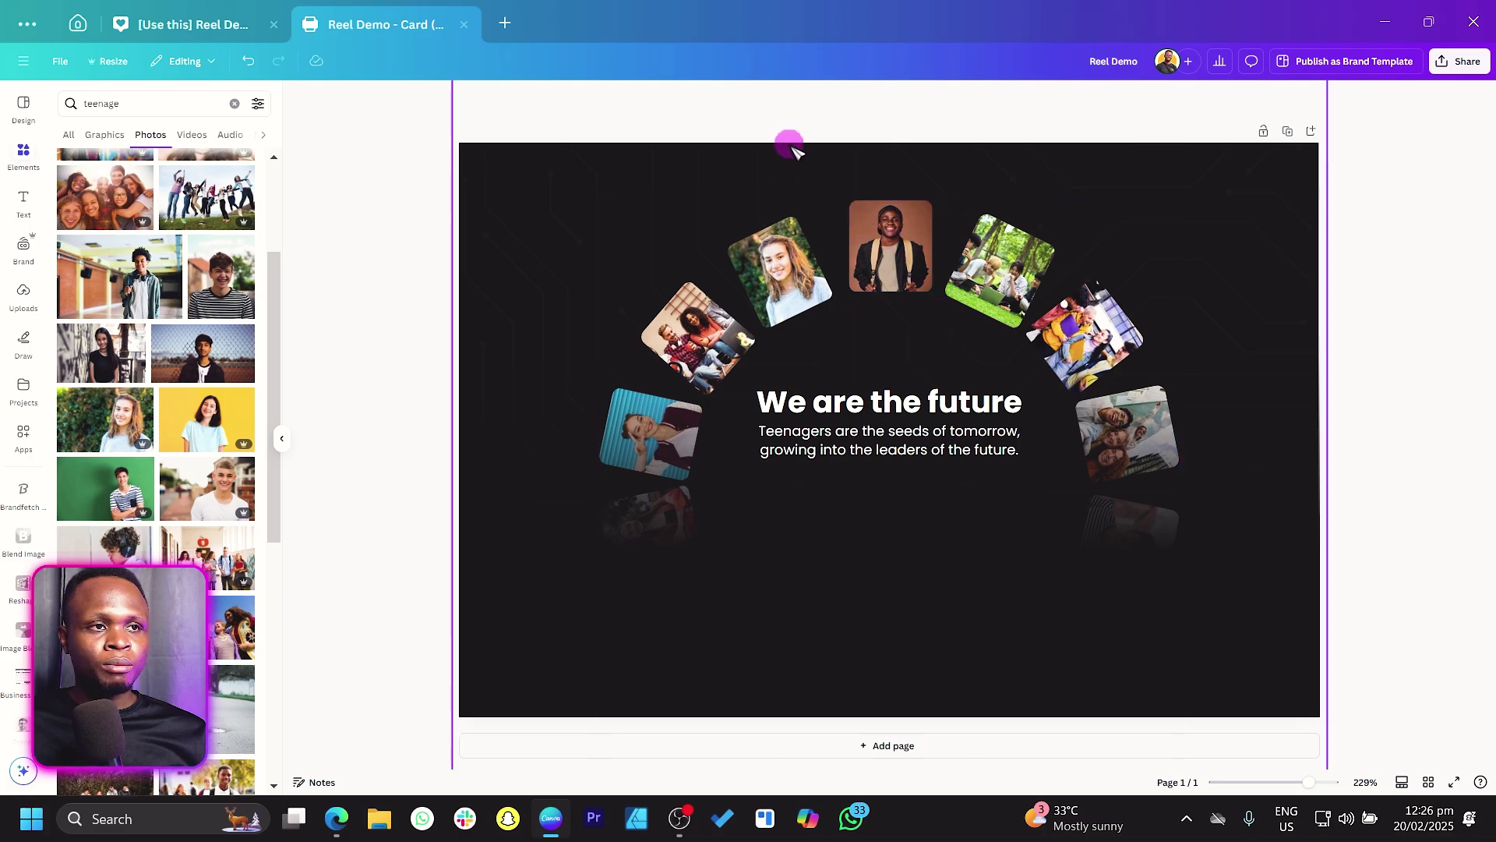
Step: Apply the Rotate add-on animation effect to the grouped photo ring
drag(752, 92, 931, 300)
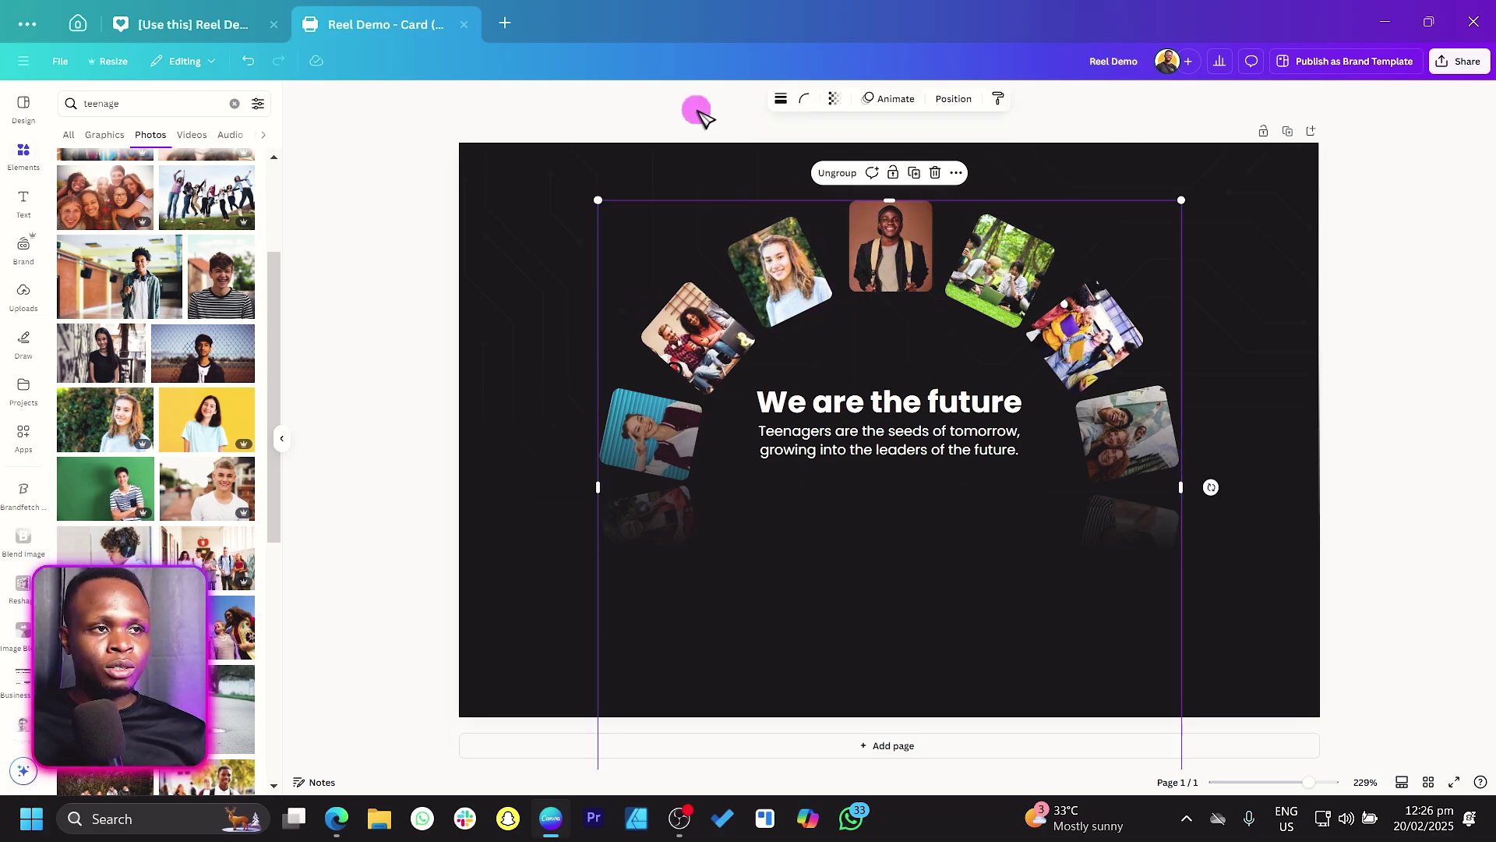
click(913, 251)
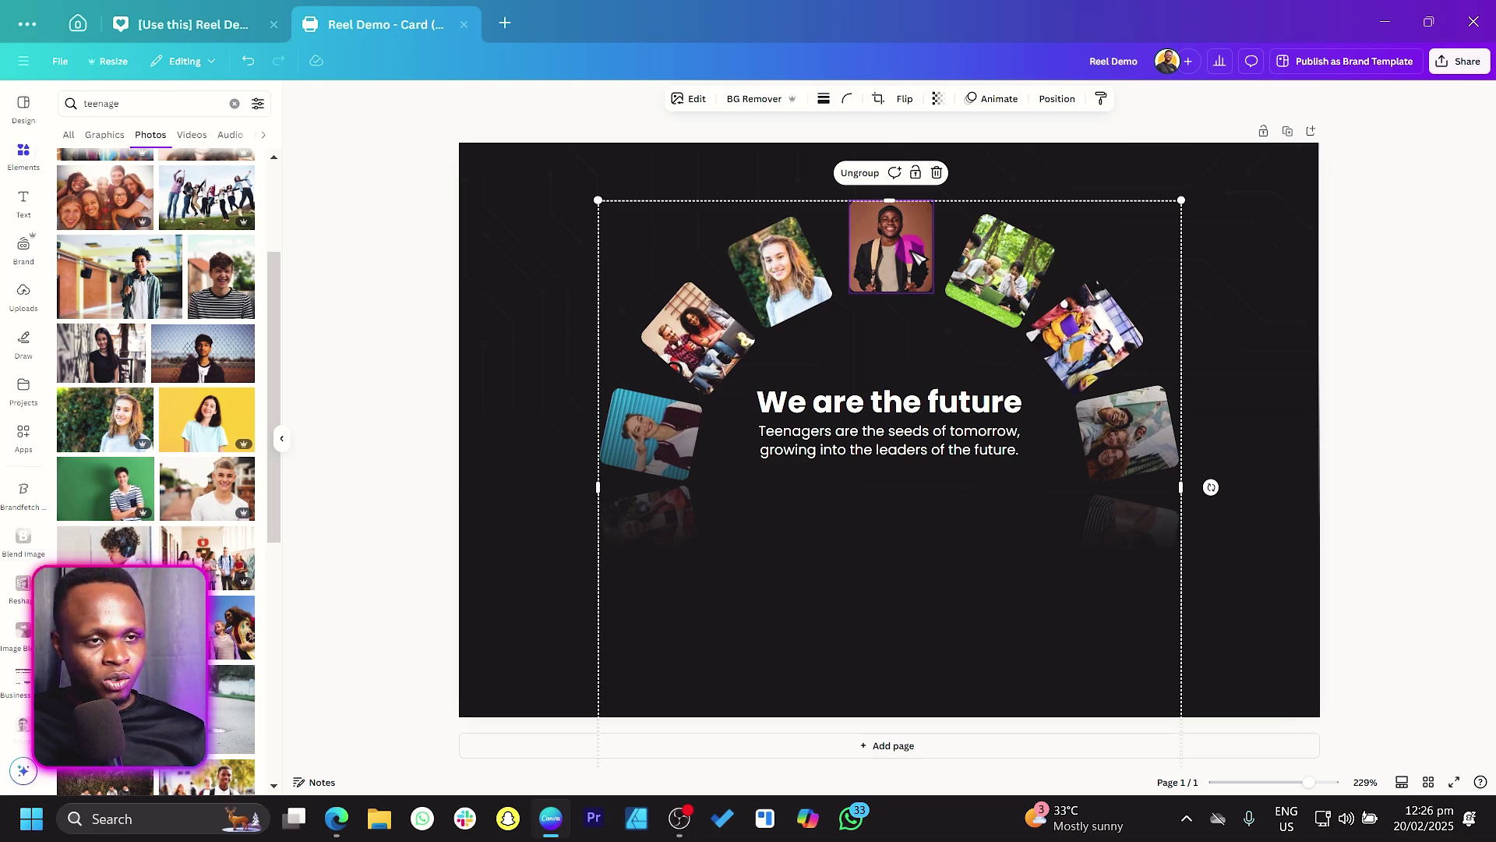
click(737, 170)
drag(637, 122, 1041, 320)
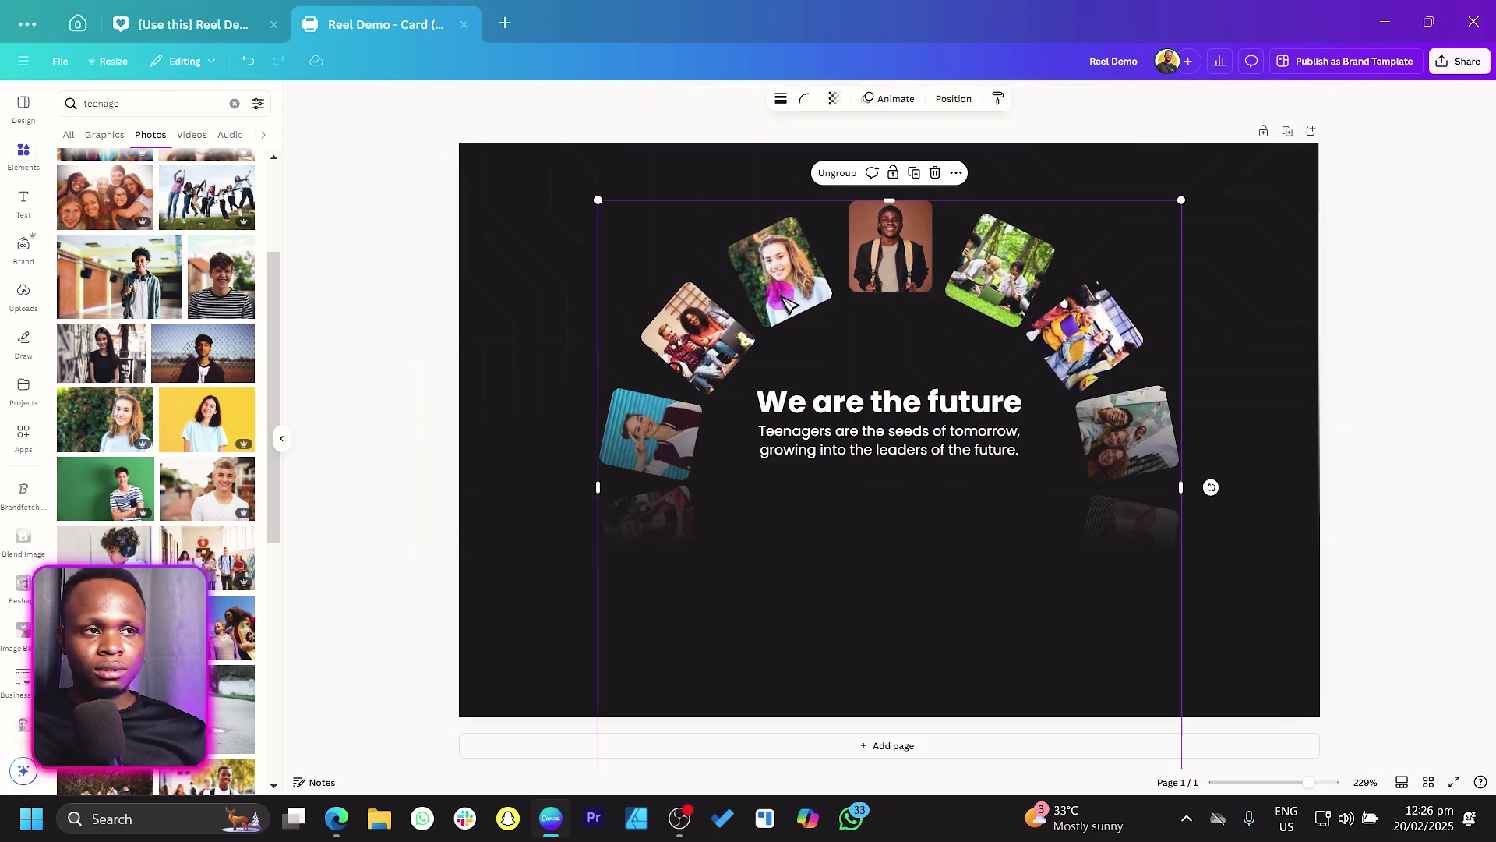
click(896, 98)
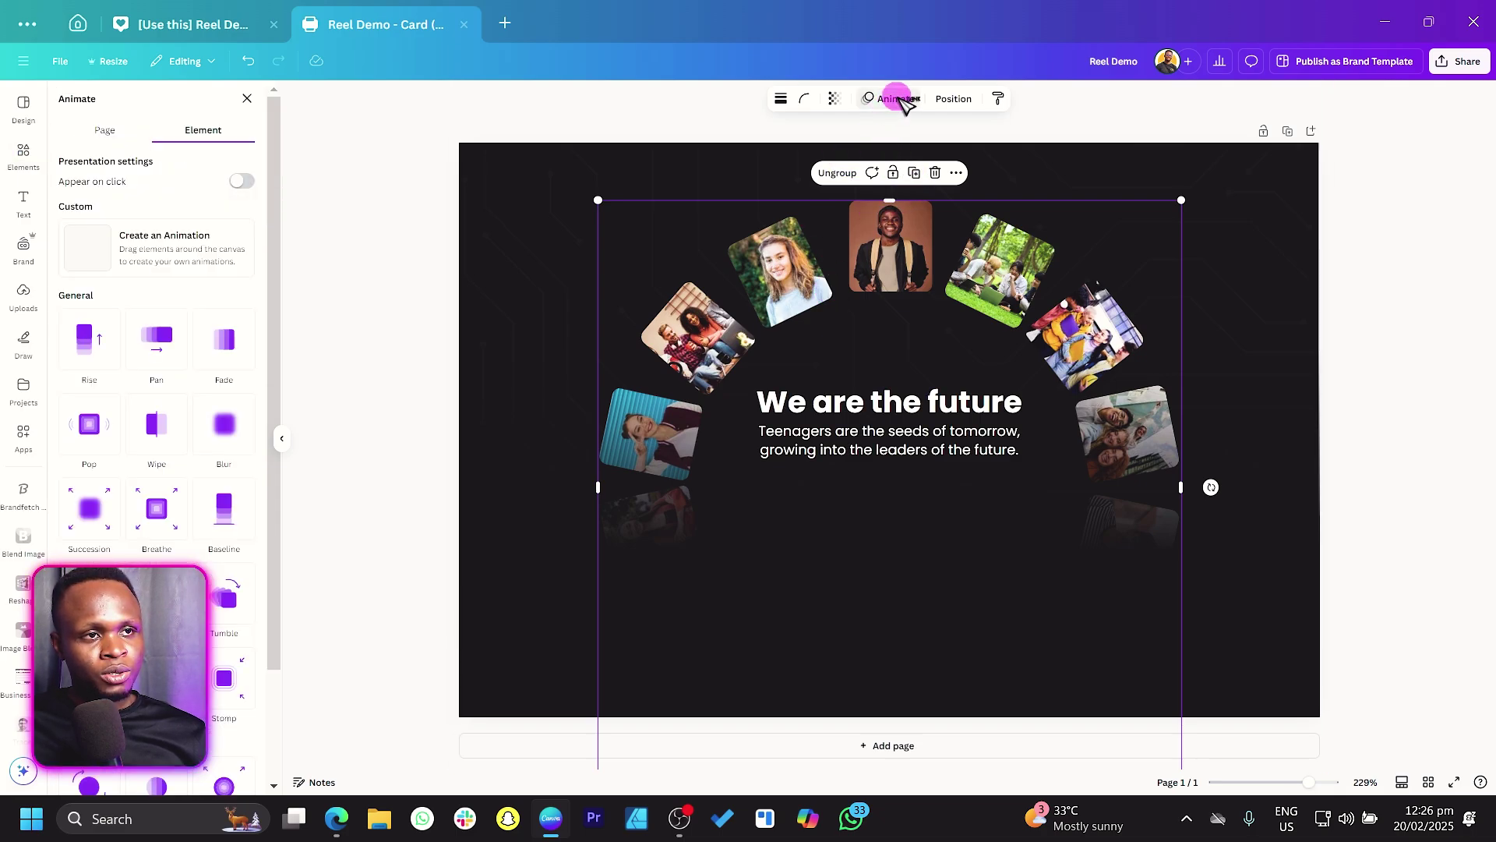
click(179, 343)
scroll(180, 343, down, 2)
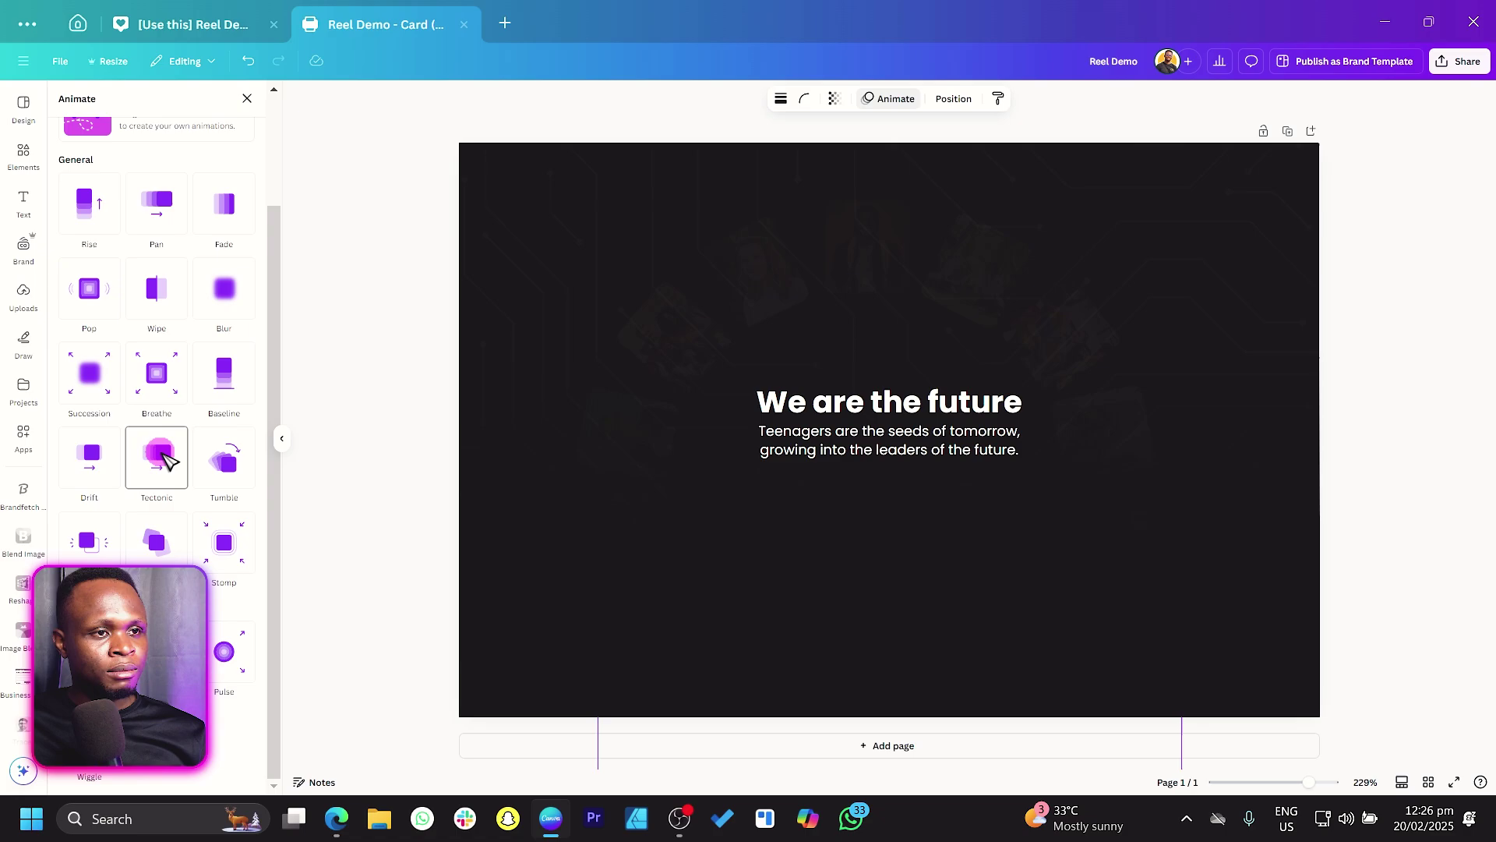
click(107, 464)
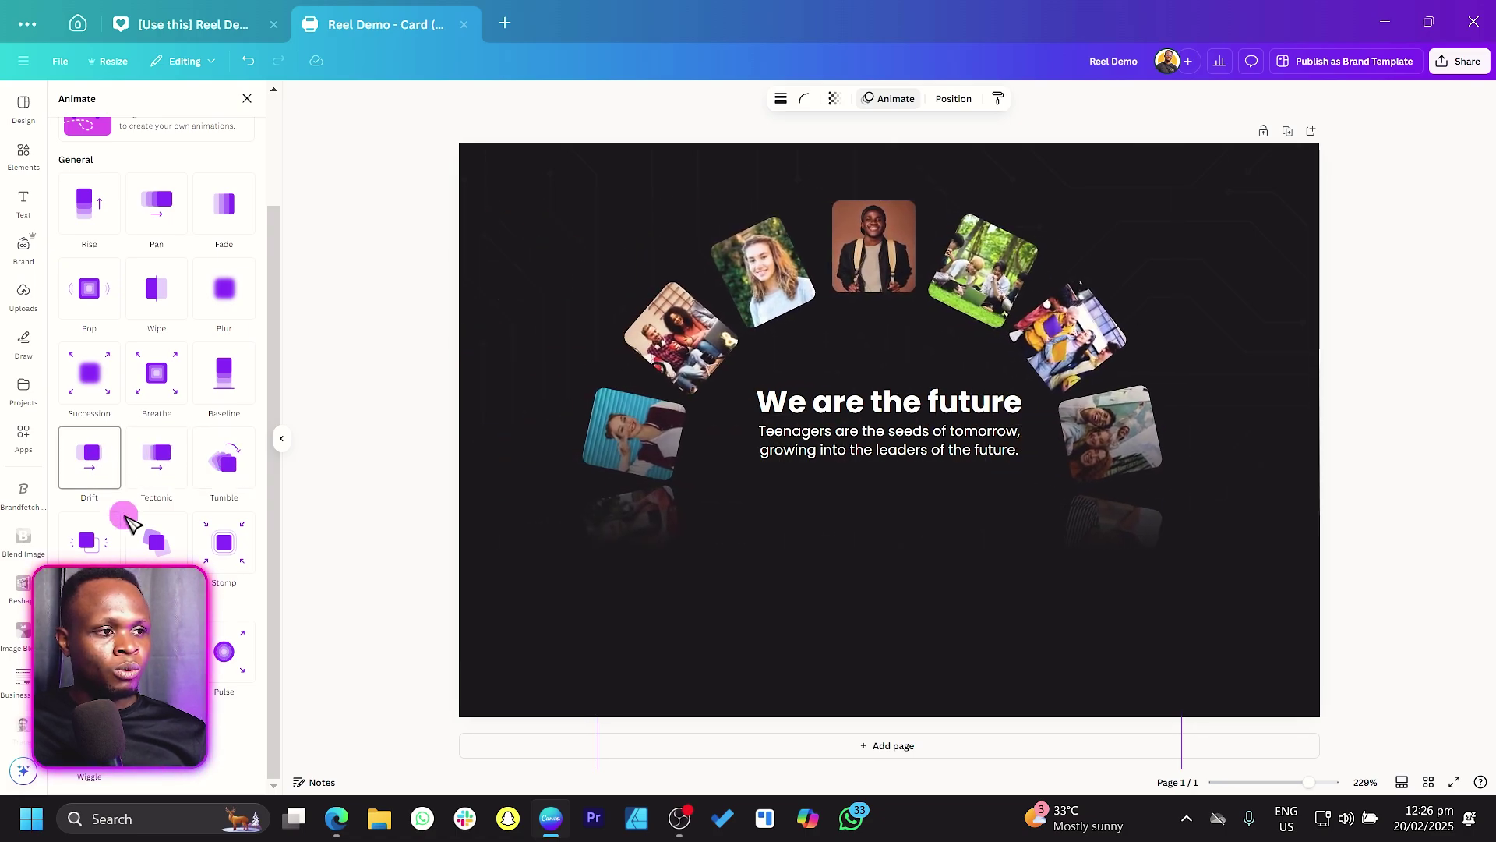
click(111, 672)
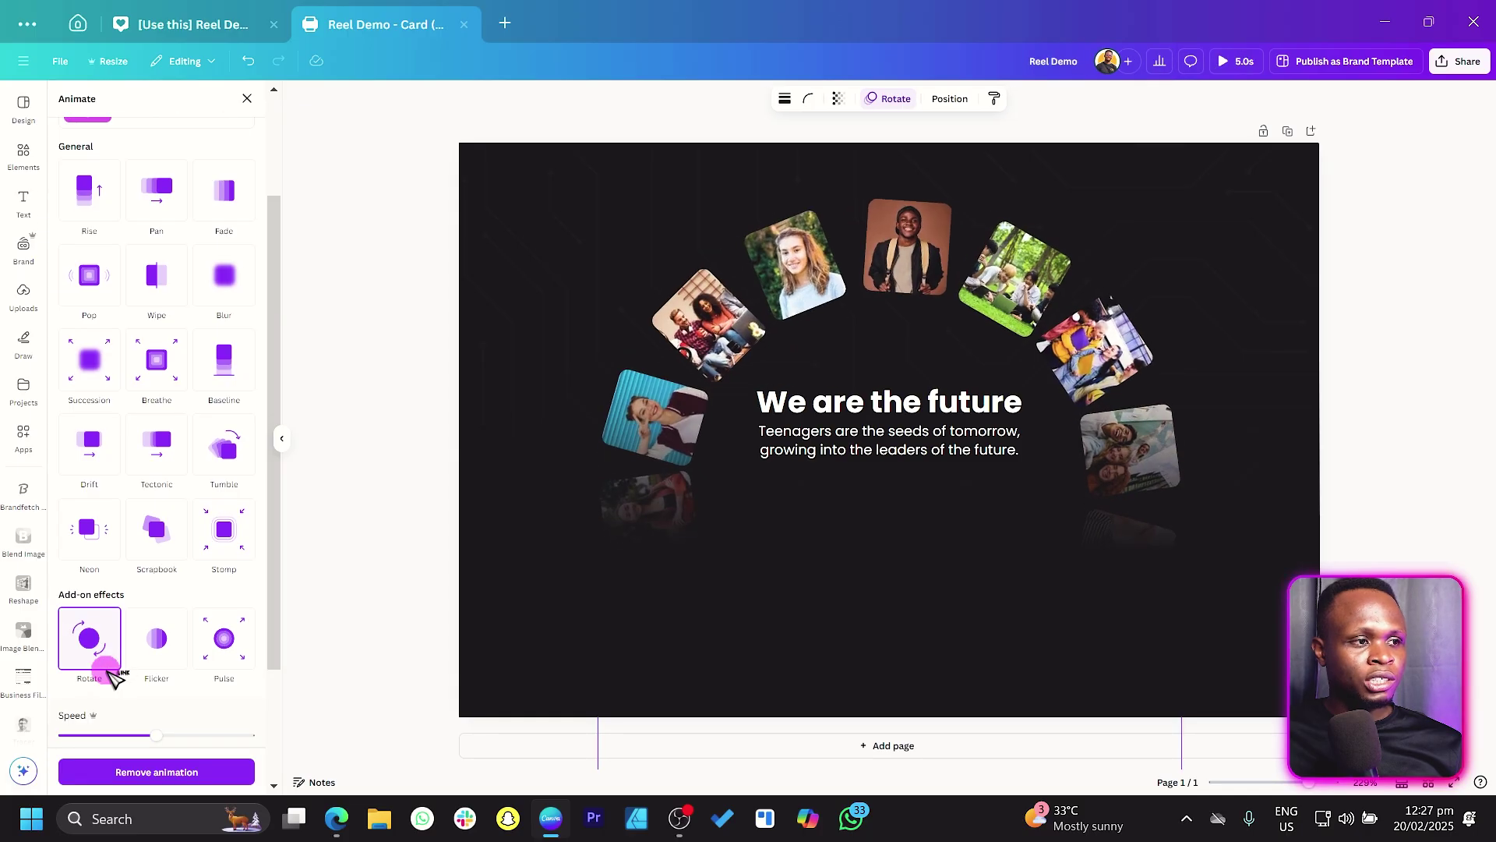
Step: Set the ring's Rotate effect to a slow speed near the minimum, turning clockwise
click(137, 733)
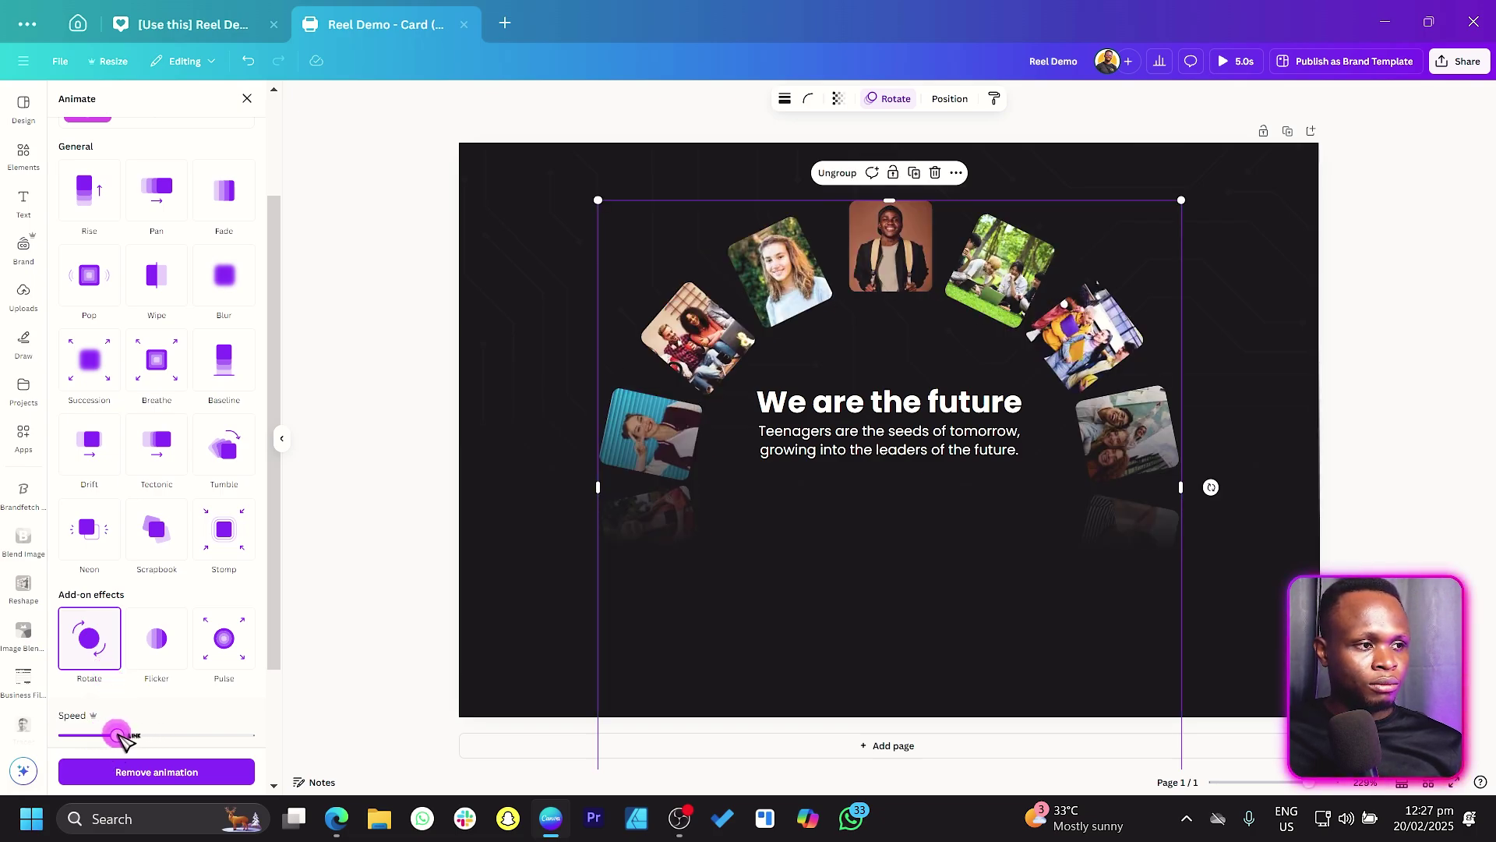
scroll(260, 668, down, 2)
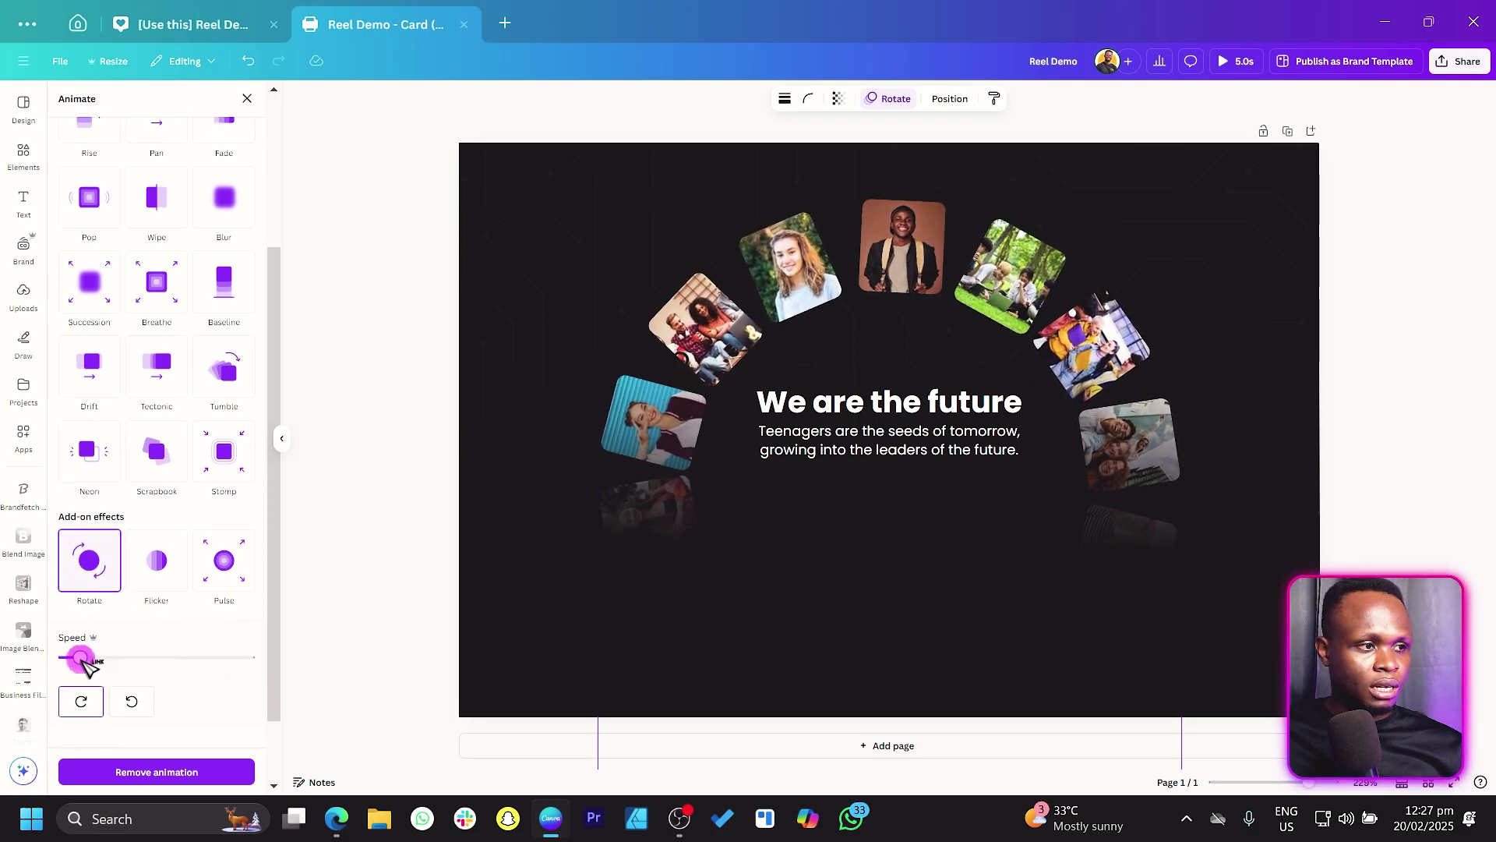
click(132, 700)
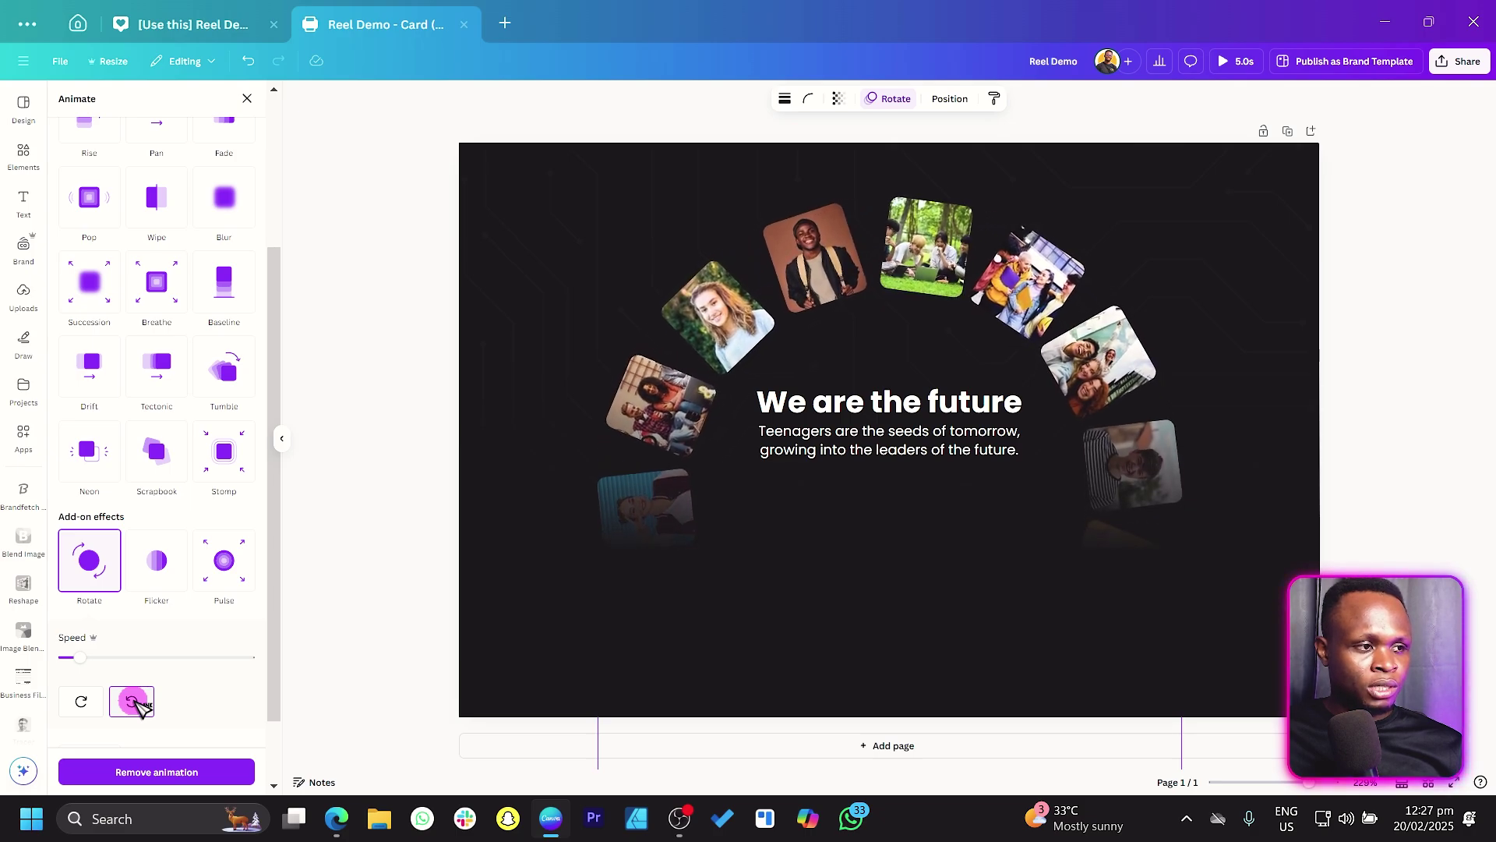
click(122, 658)
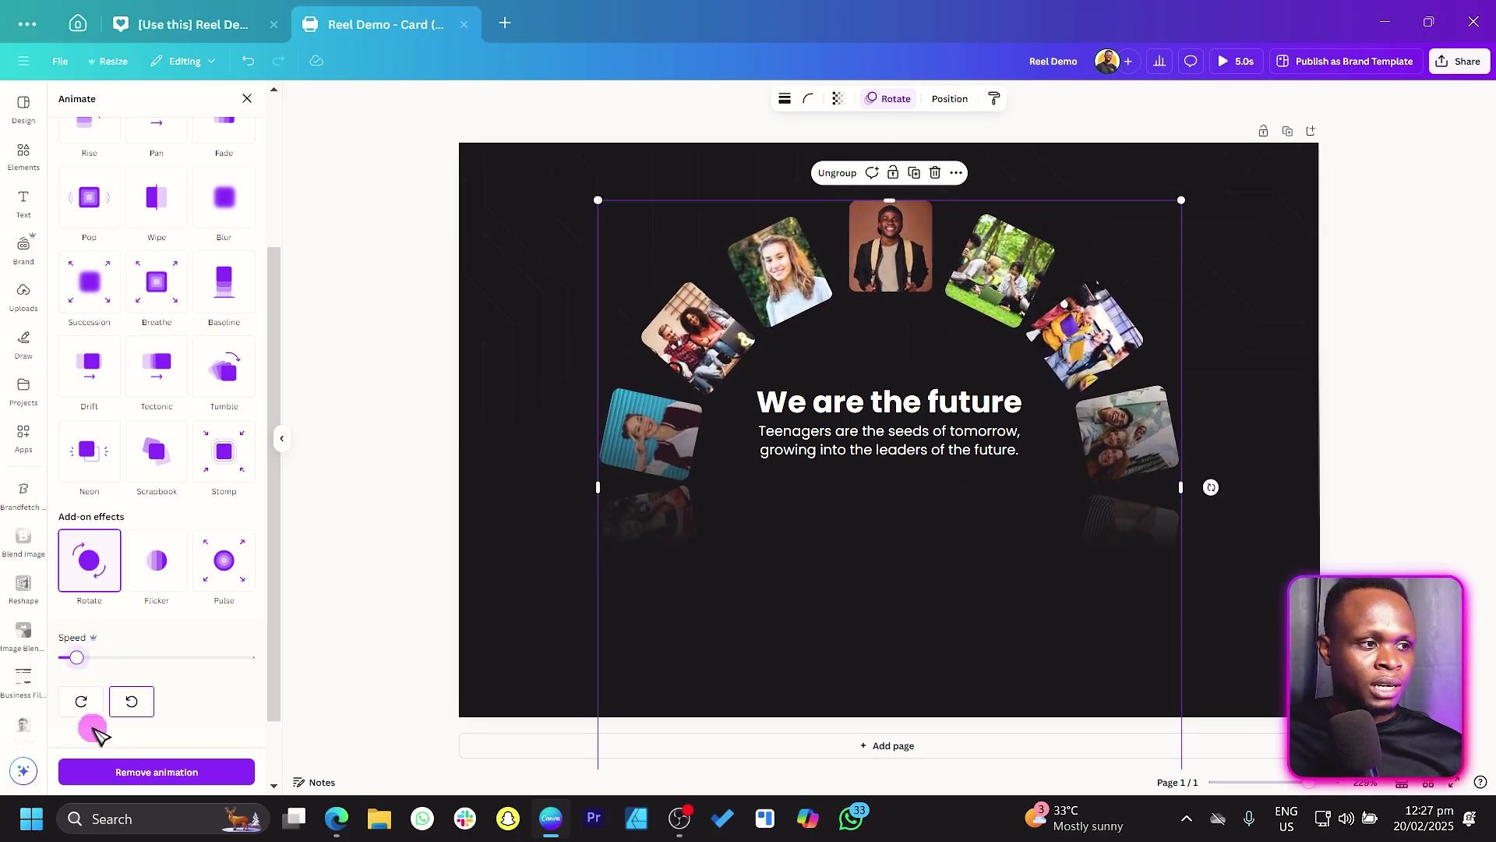
click(81, 701)
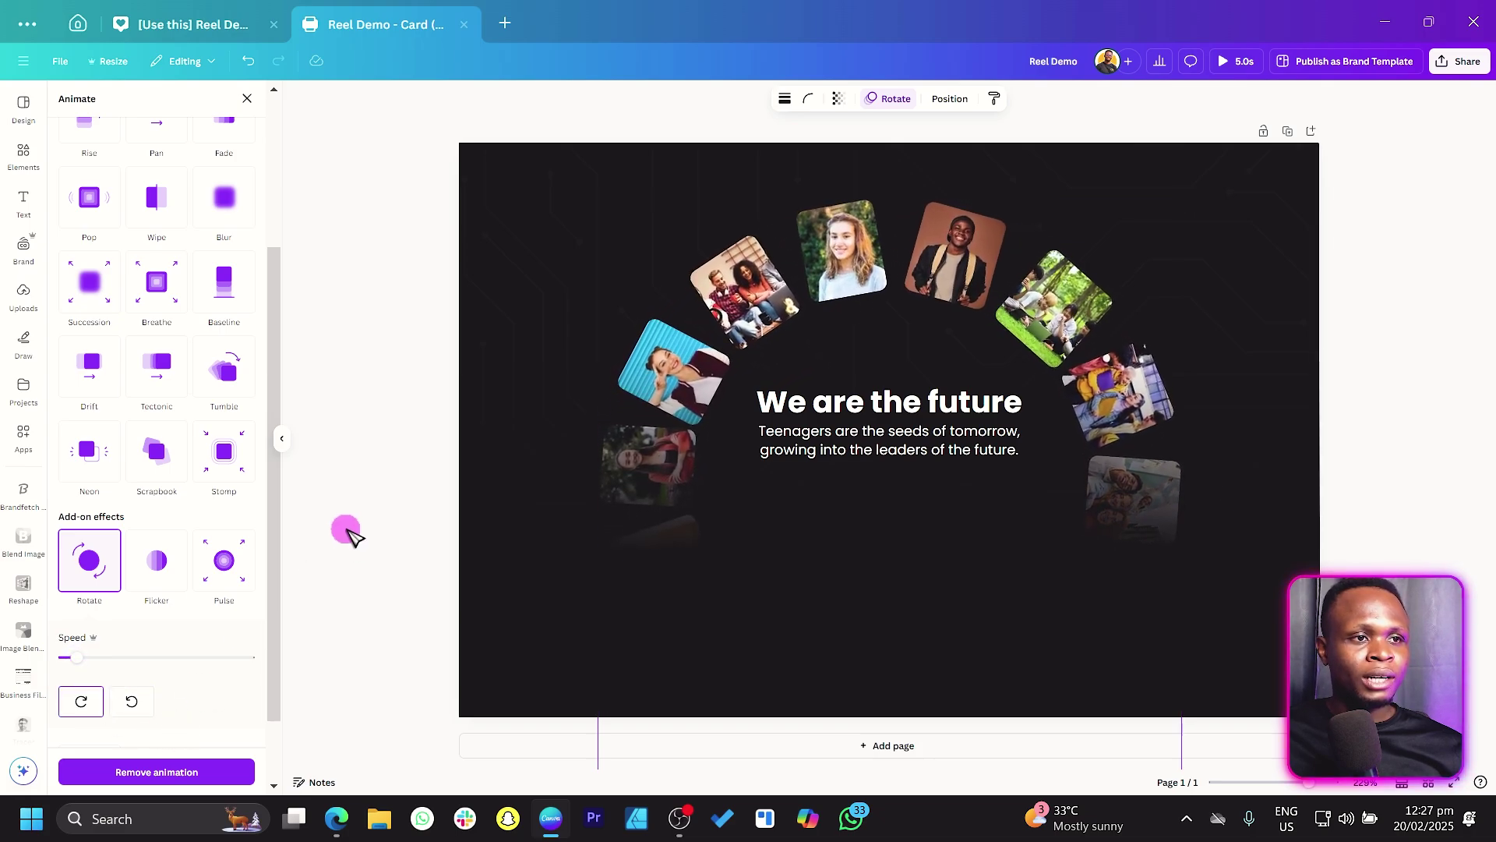